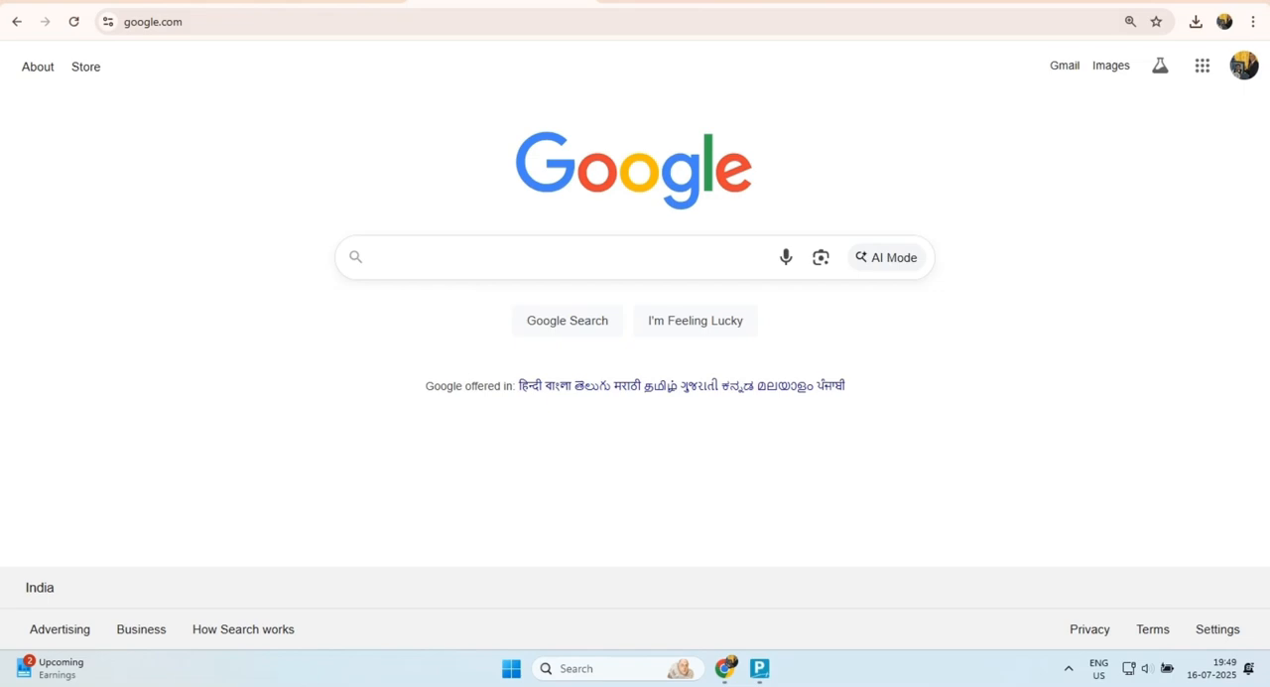
# - Search Google for dgft.gov.in and open the DGFT website from the results
pyautogui.click(555, 257)
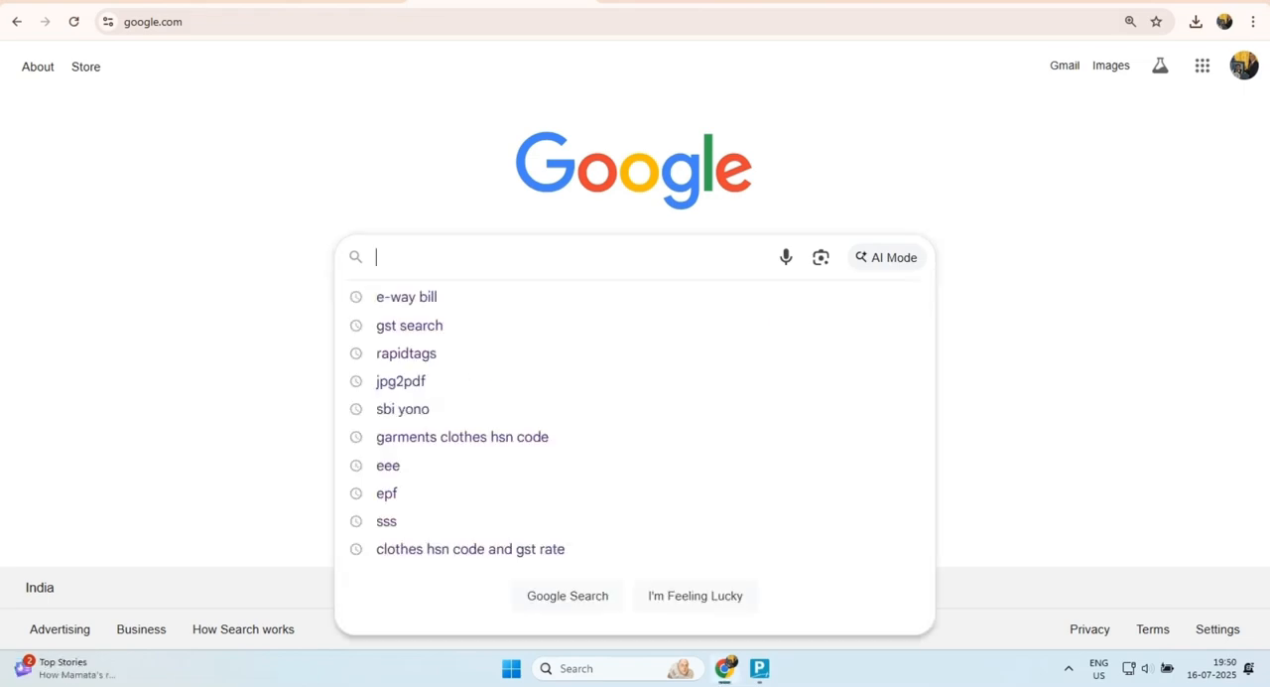
pyautogui.write('dgft')
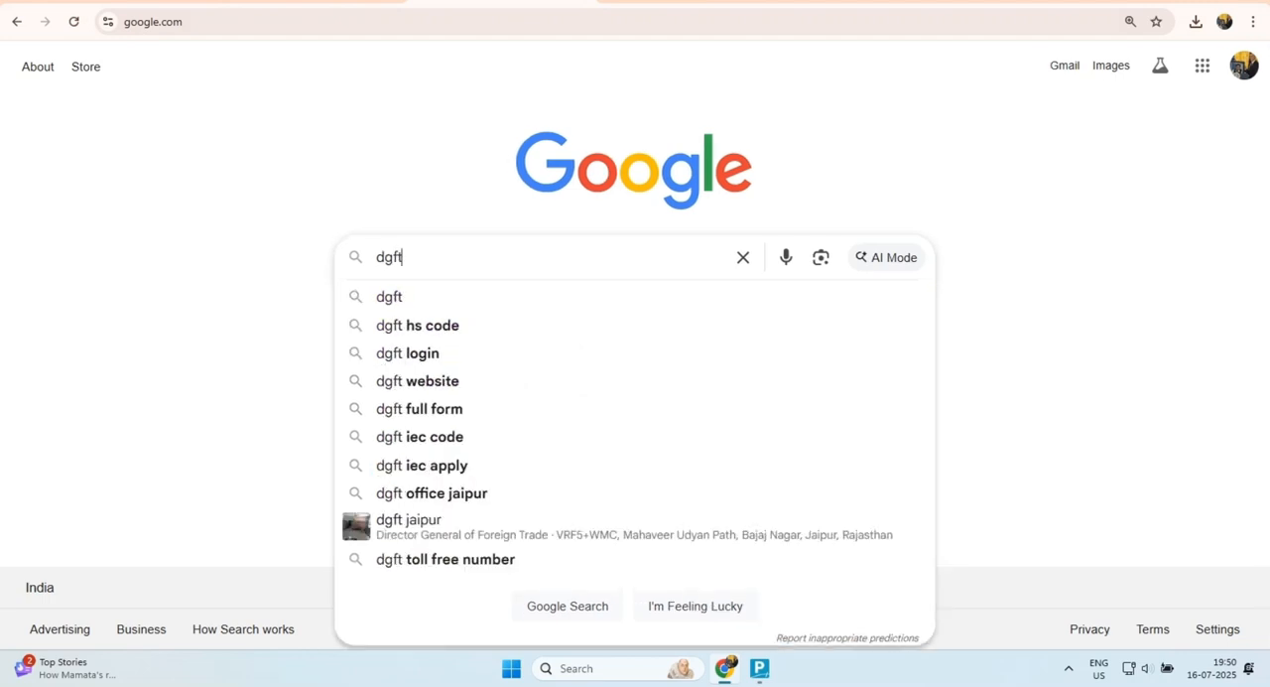
pyautogui.write('.gov.in')
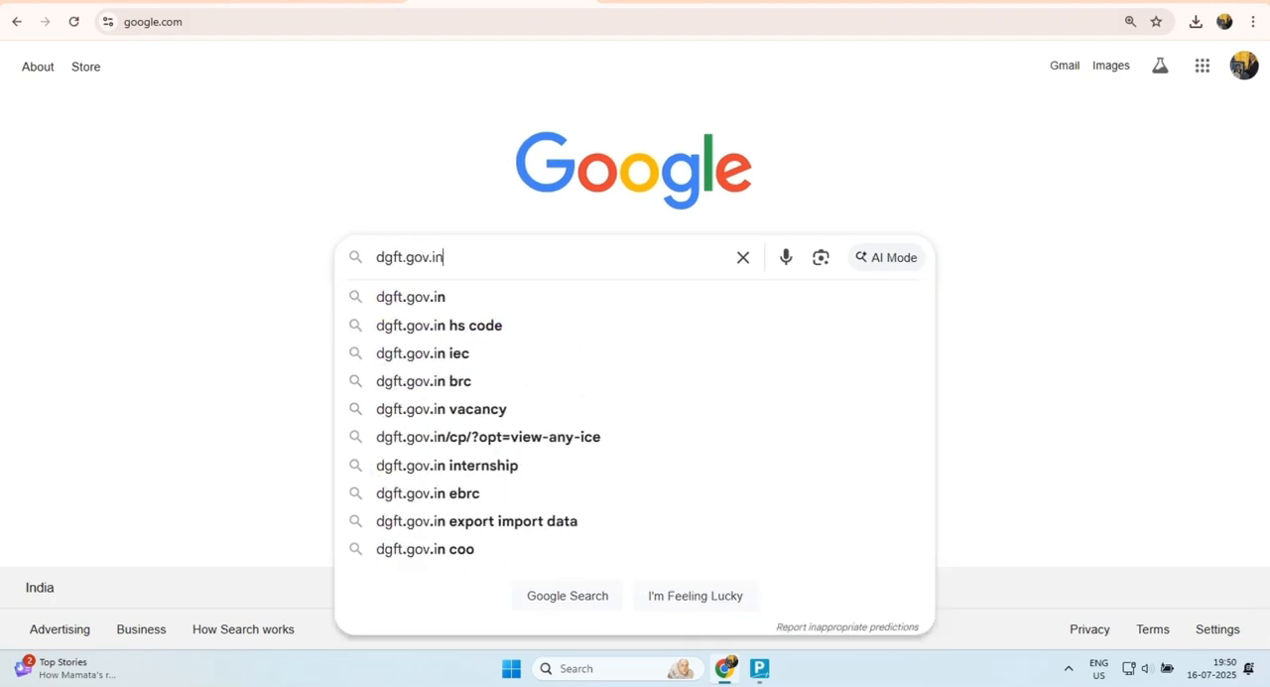
pyautogui.press('Return')
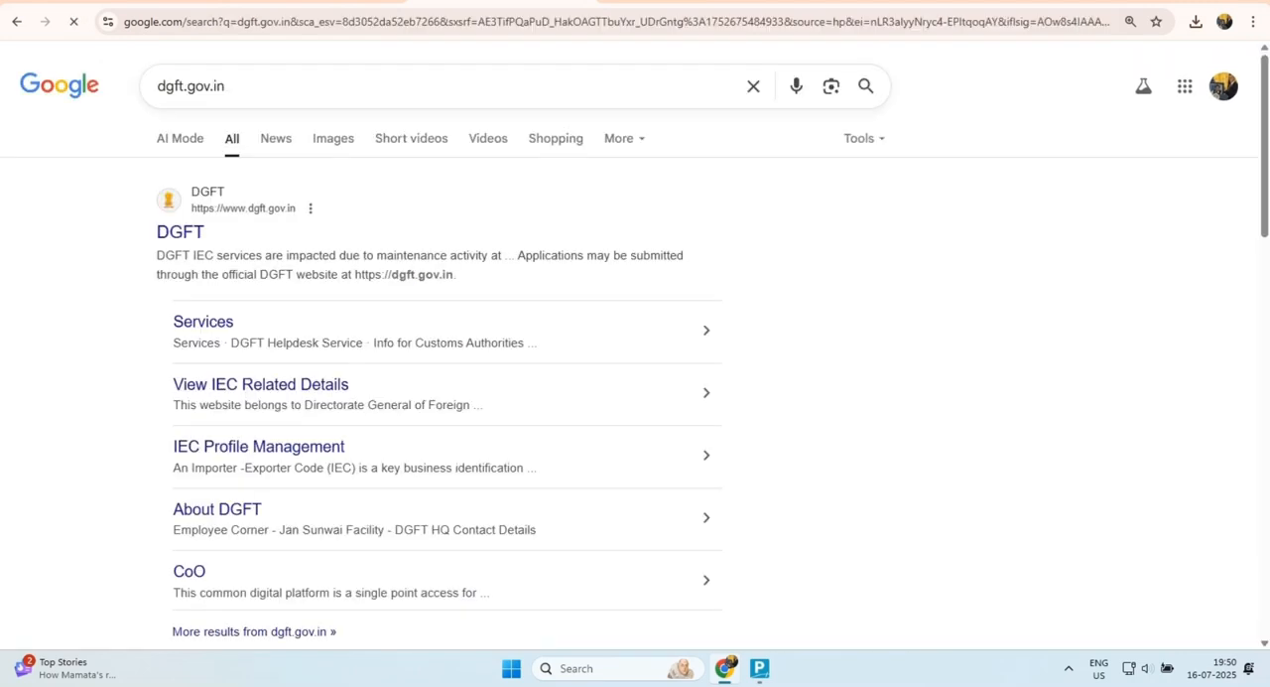
pyautogui.click(180, 232)
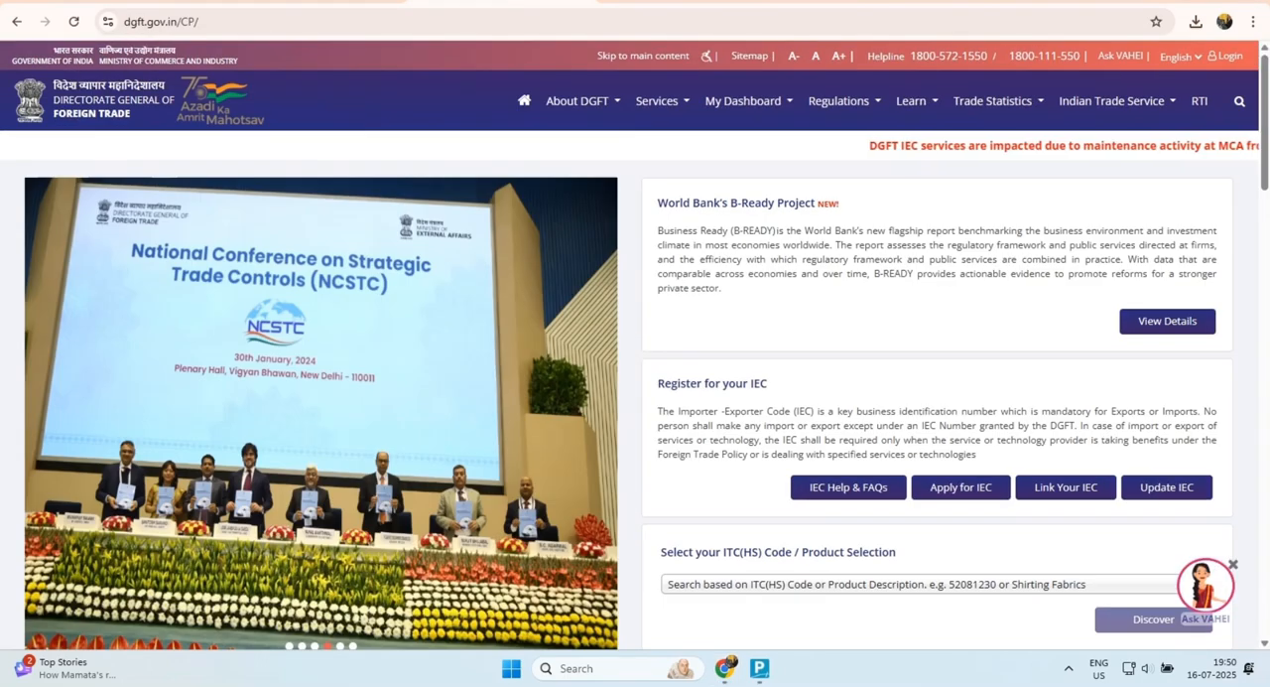
# - Open the new-user registration form in the DGFT portal's login dialog
pyautogui.moveTo(662, 101)
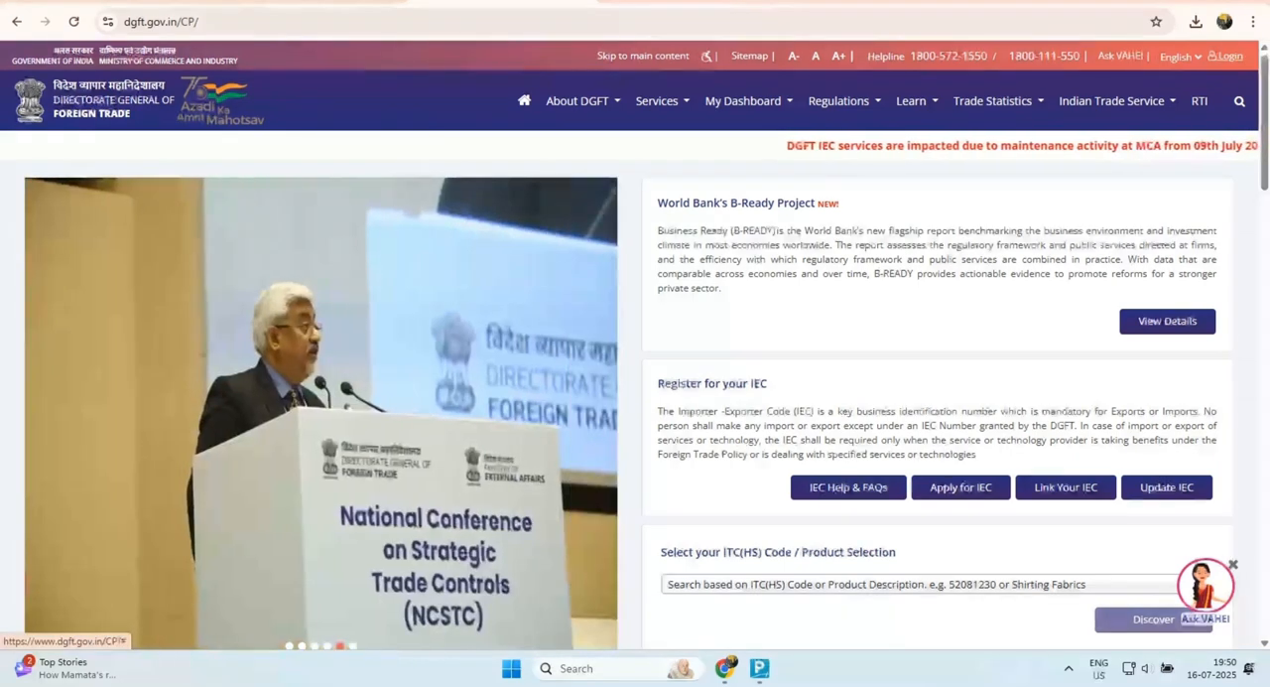
pyautogui.click(1226, 56)
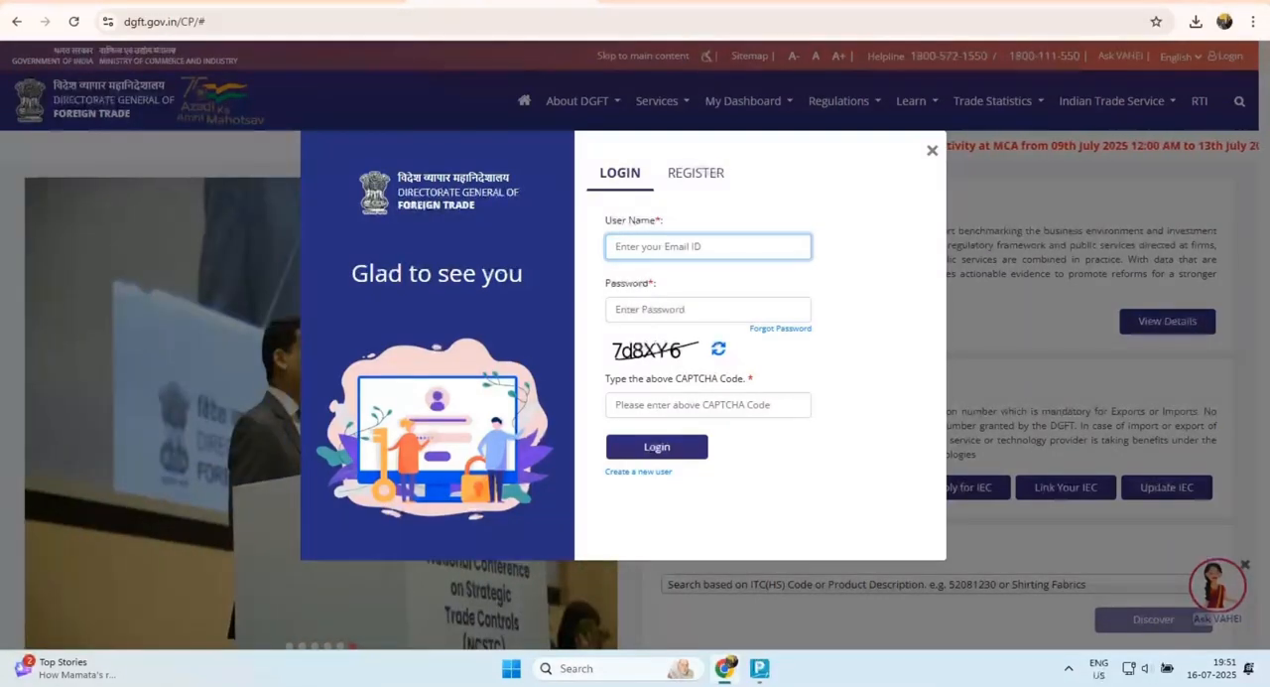
pyautogui.click(696, 173)
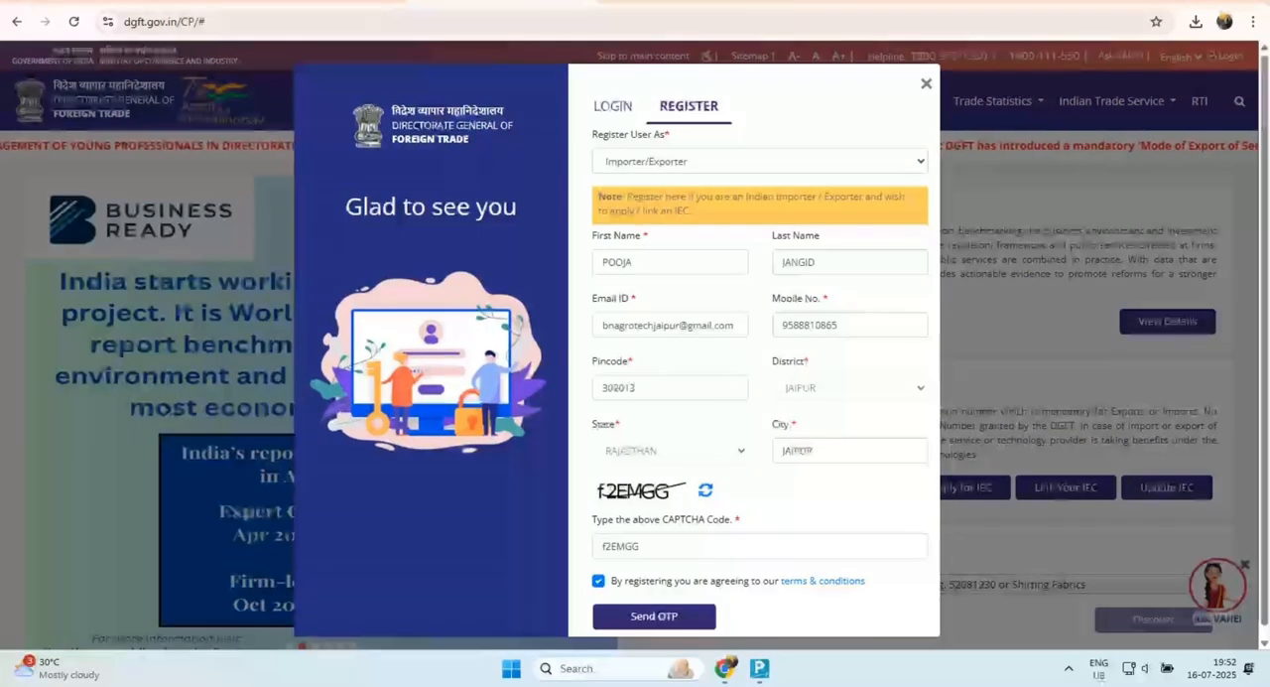
# - Set the registration user type to Importer/Exporter and send the OTP for the completed registration form
pyautogui.moveTo(592, 134); pyautogui.dragTo(660, 135)
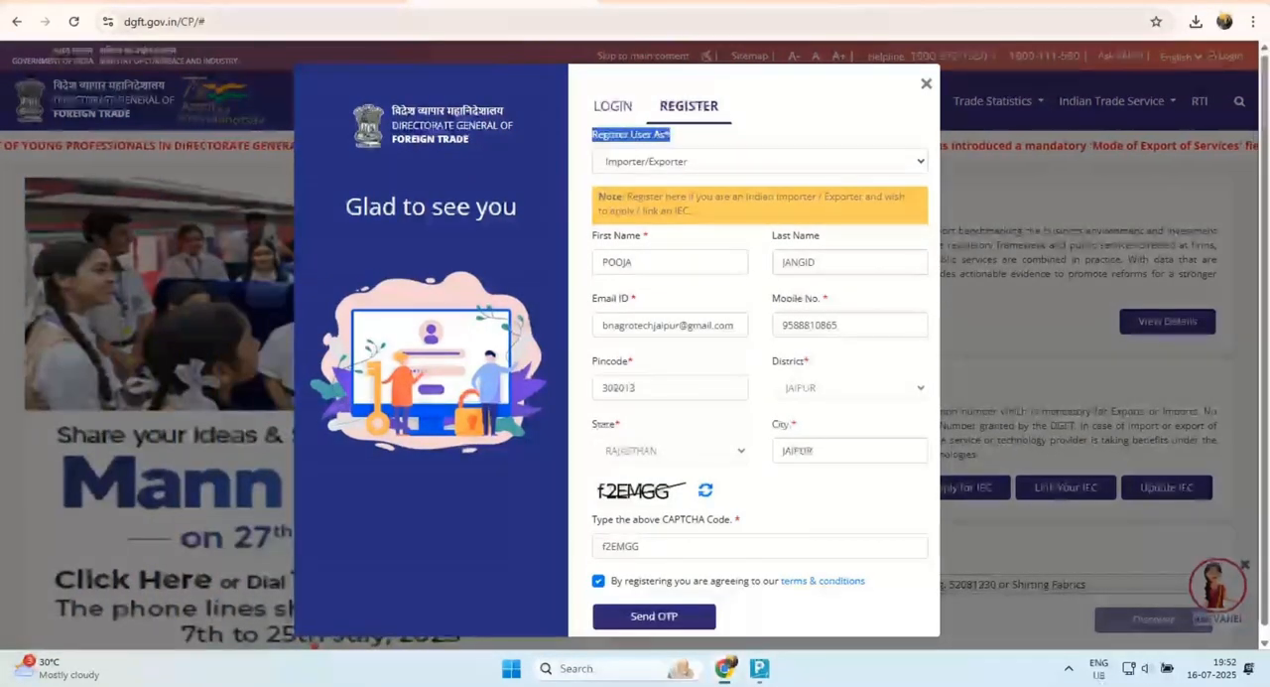
pyautogui.click(722, 162)
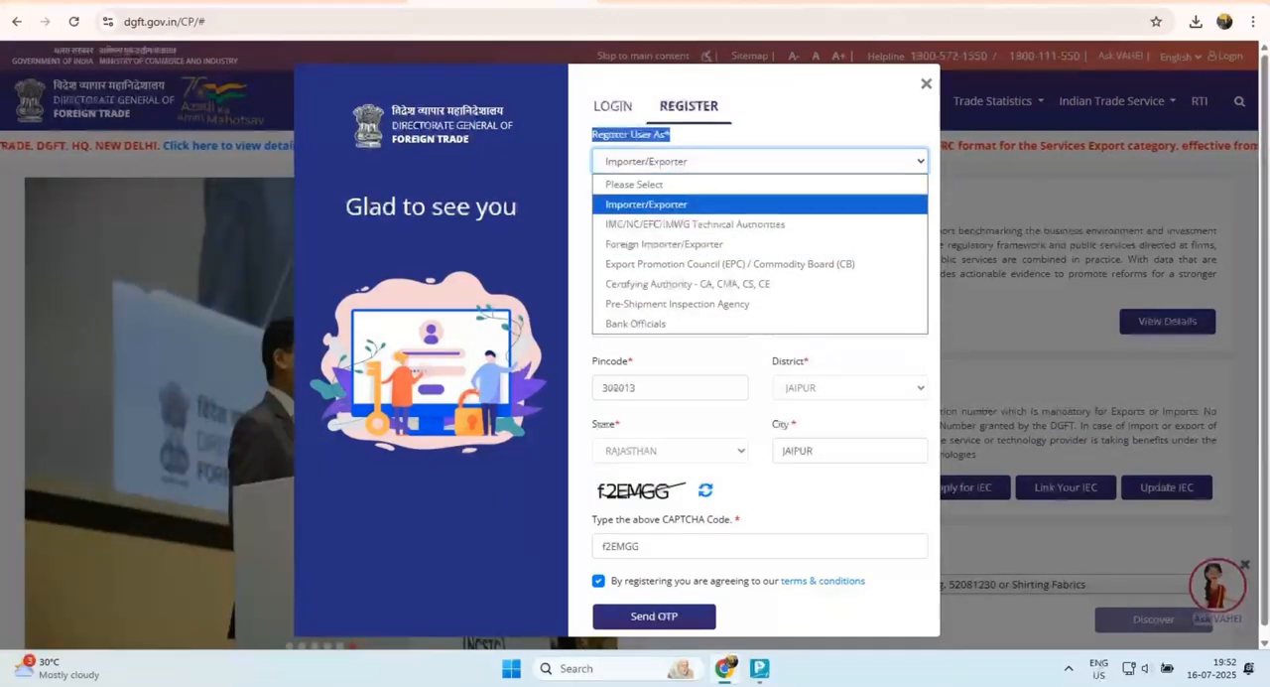
pyautogui.click(647, 204)
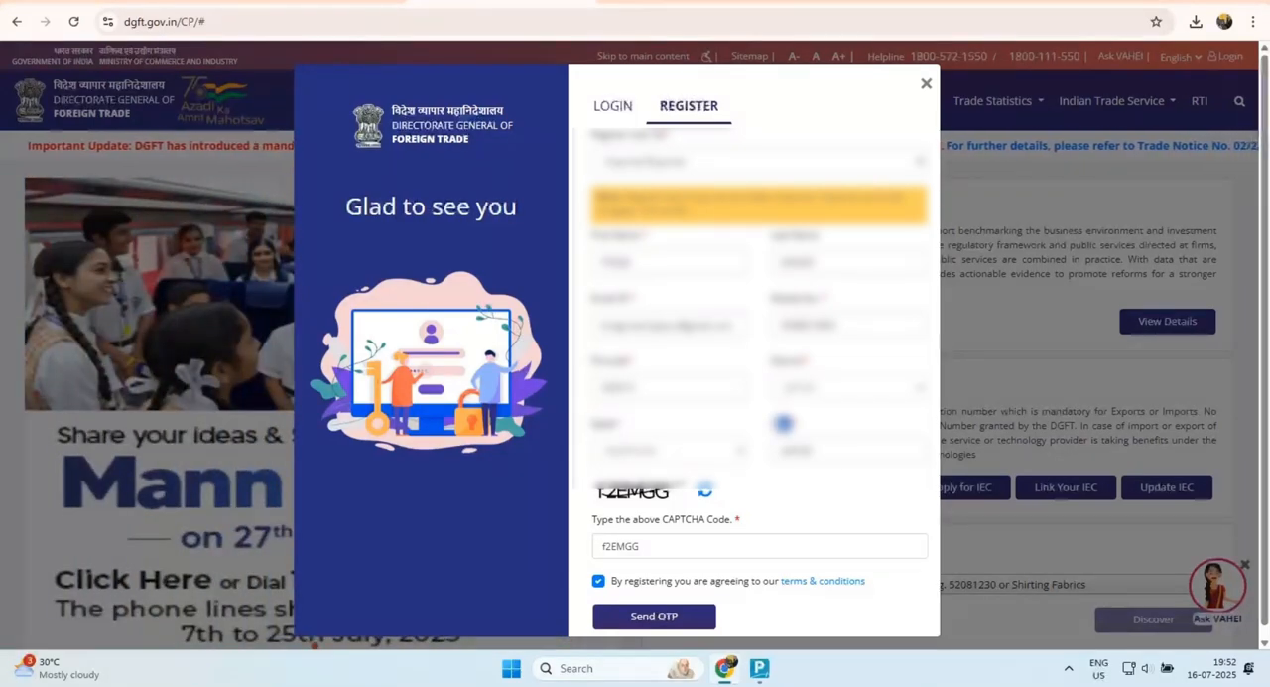
pyautogui.click(654, 616)
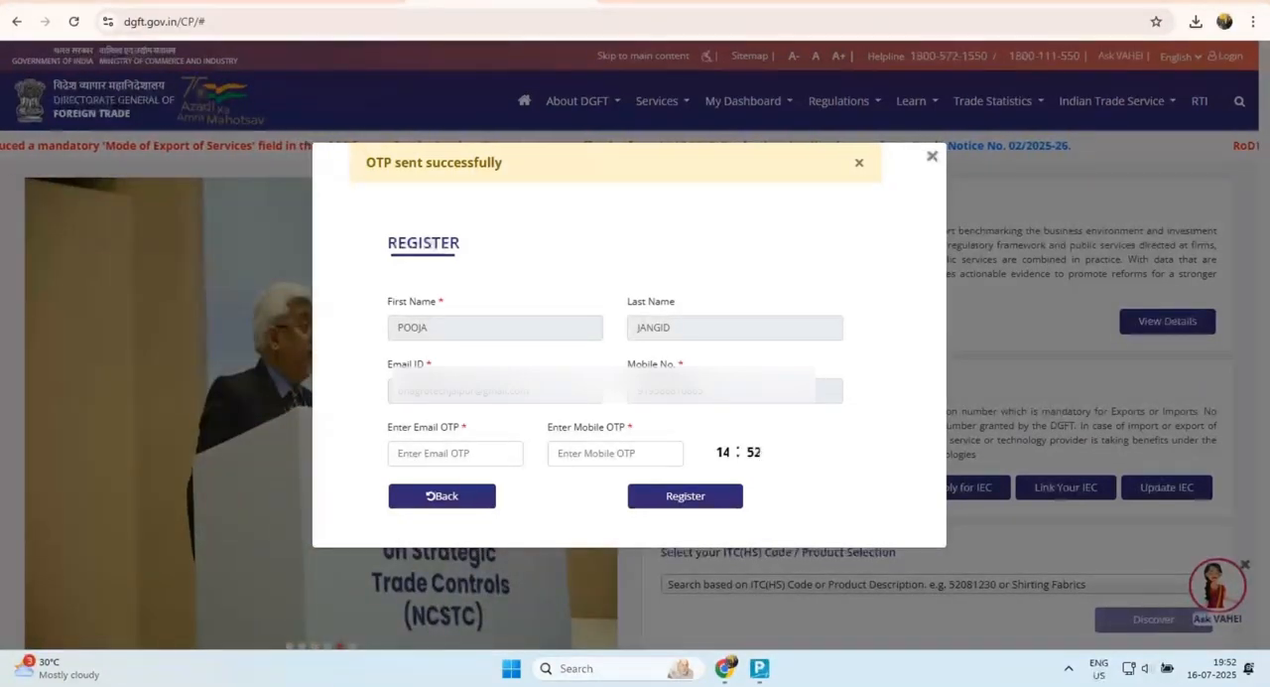
# - Enter the email OTP and the mobile OTP, and submit the registration
pyautogui.press('Tab')
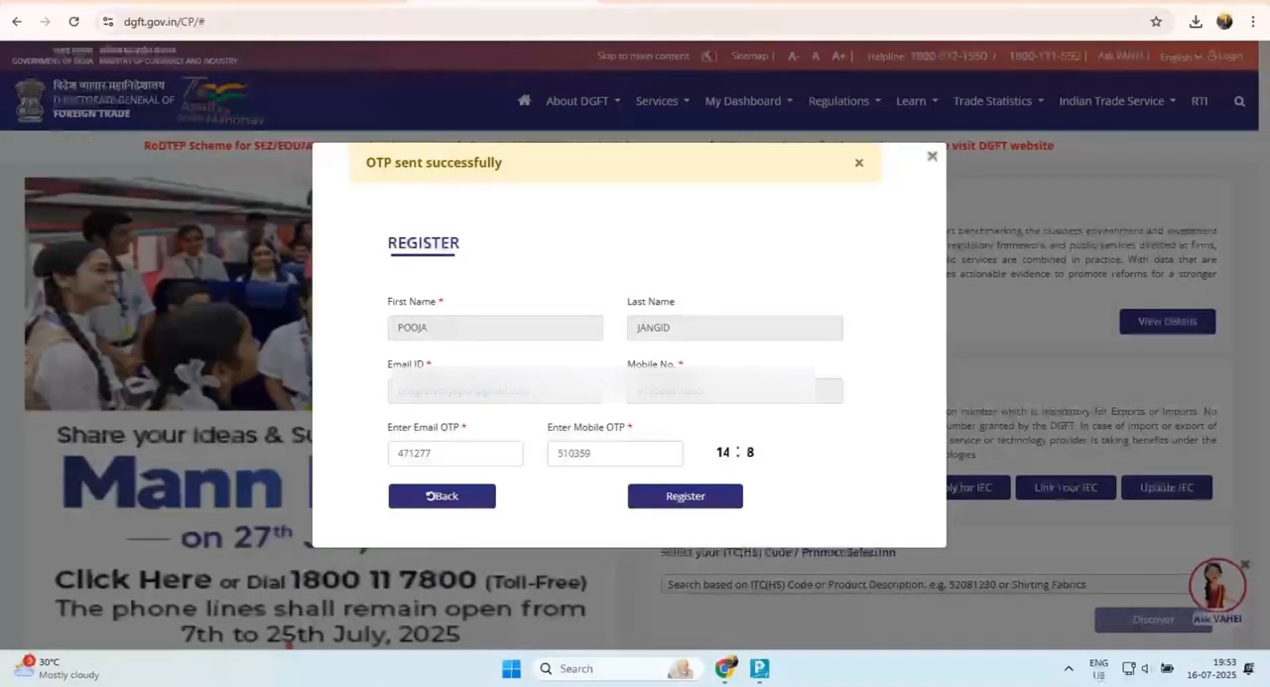
pyautogui.moveTo(388, 427); pyautogui.dragTo(428, 427)
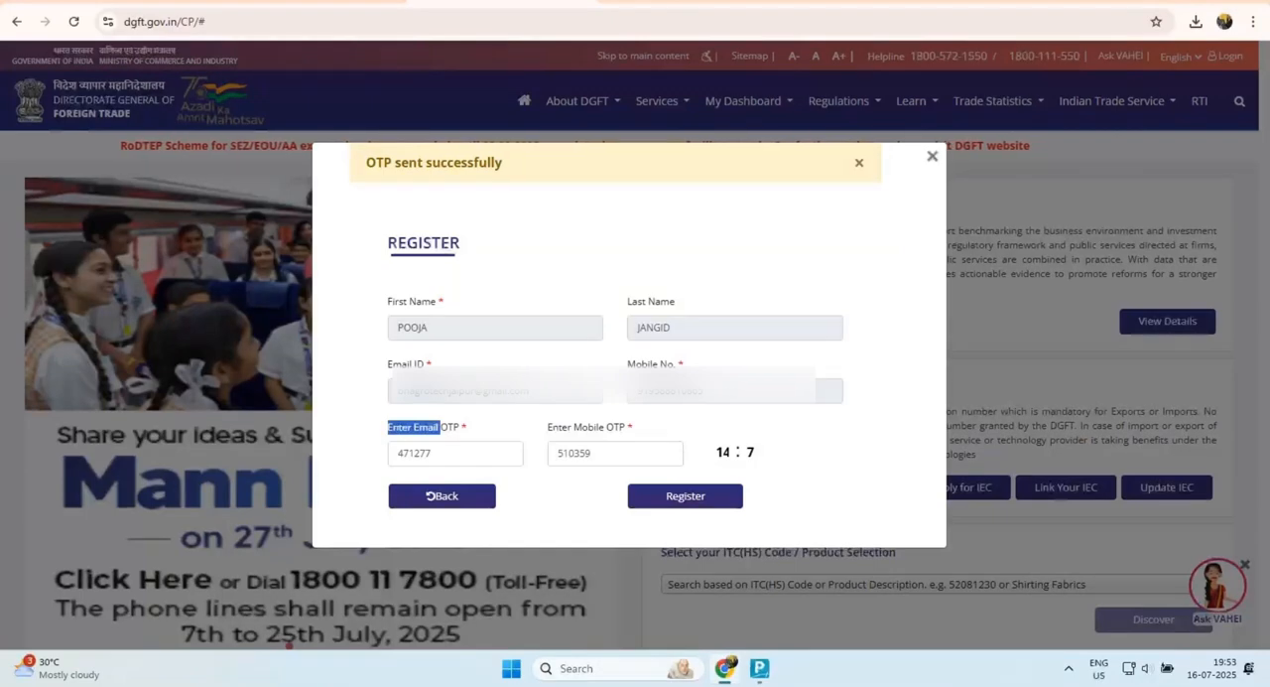
pyautogui.moveTo(547, 427); pyautogui.dragTo(633, 428)
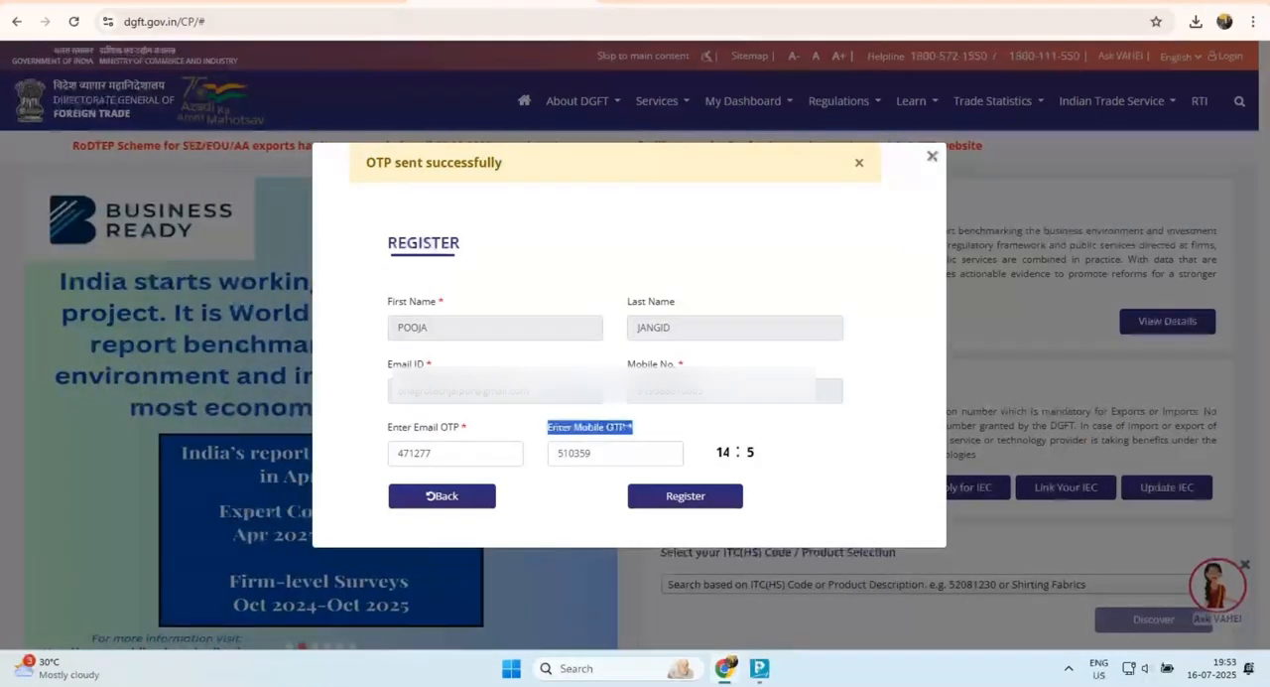
pyautogui.click(685, 496)
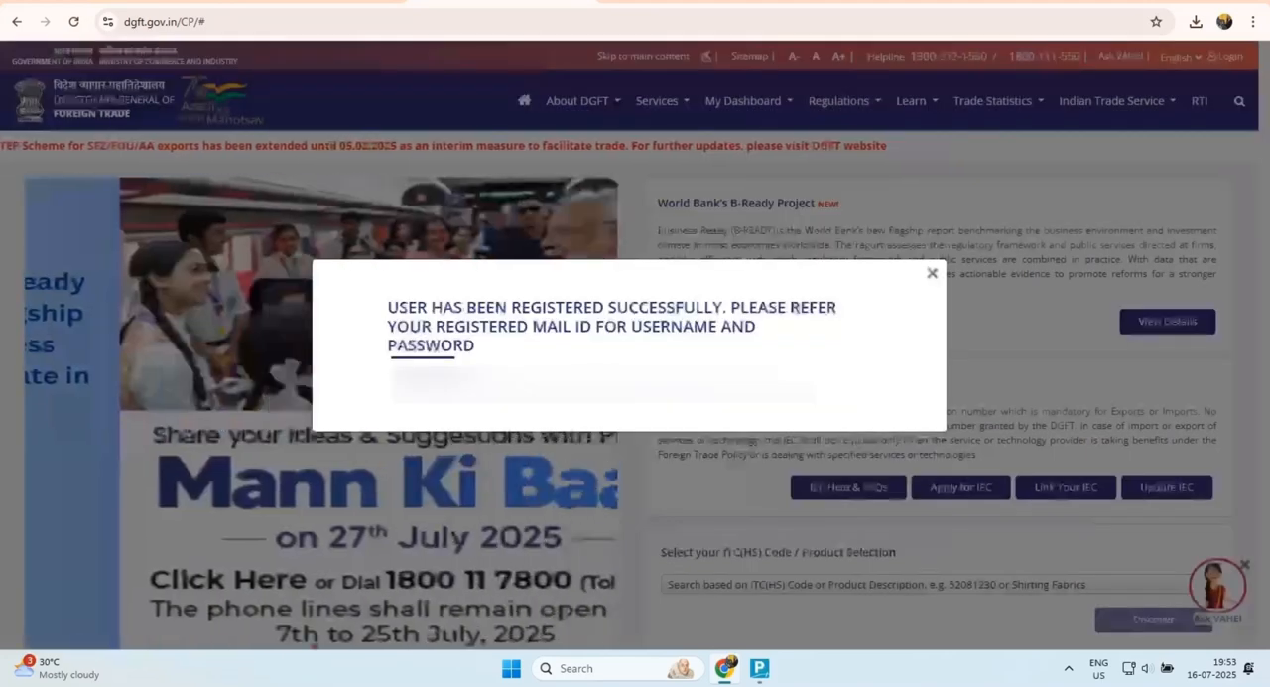
# - Read the registration notice, switch to Gmail and look up the username and one-time password in the "Welcome to DGFT- Registration" email
pyautogui.moveTo(388, 307); pyautogui.dragTo(838, 306)
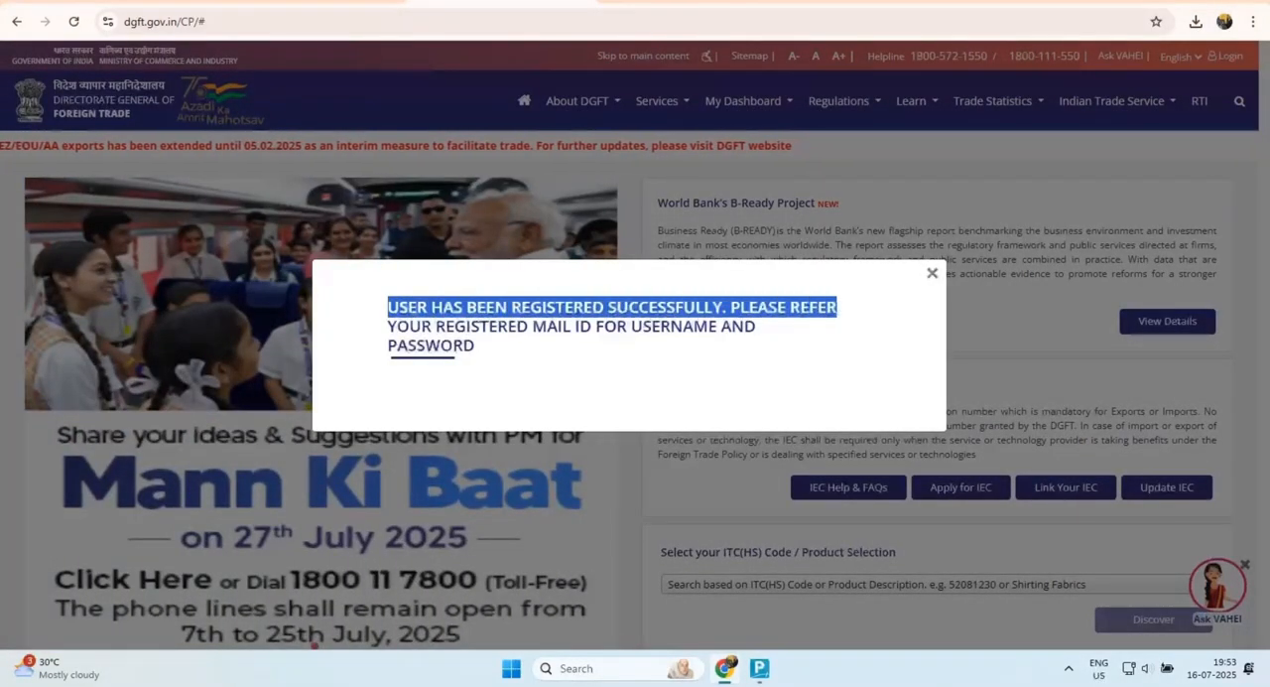
pyautogui.moveTo(387, 325); pyautogui.dragTo(474, 346)
pyautogui.click(297, 2)
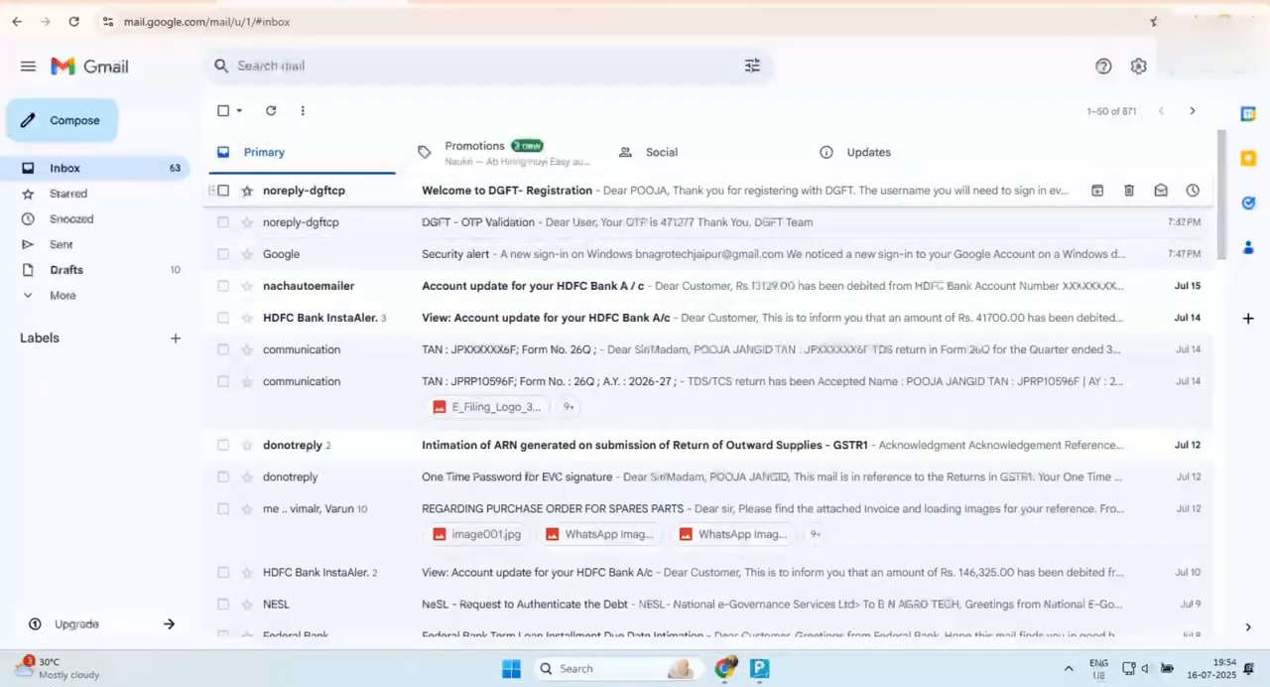
pyautogui.click(496, 190)
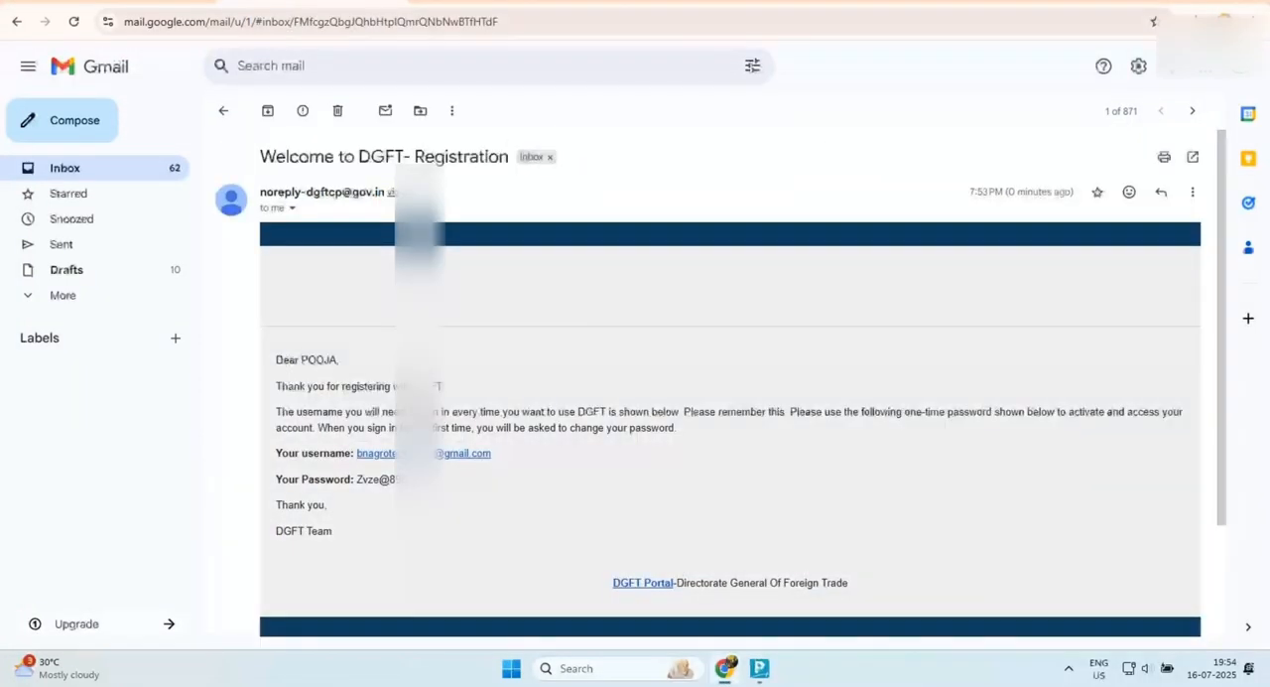
pyautogui.scroll(-1, 729, 397)
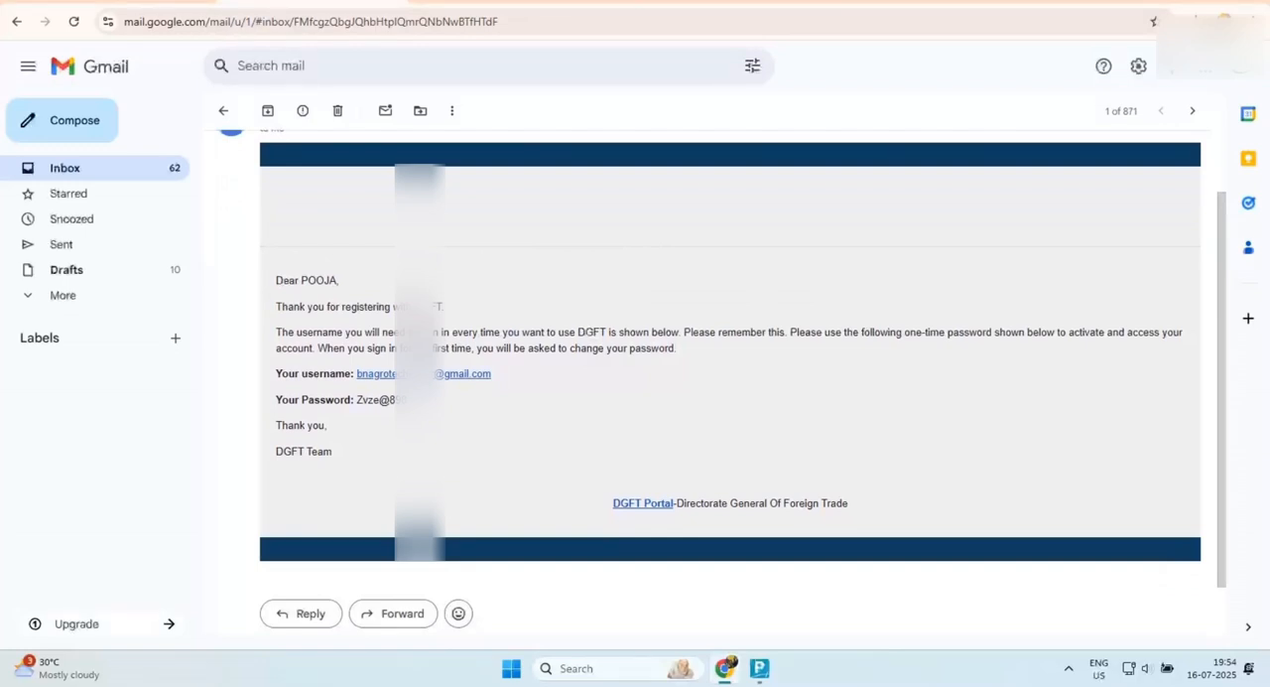
pyautogui.moveTo(282, 374); pyautogui.dragTo(470, 376)
pyautogui.click(506, 393)
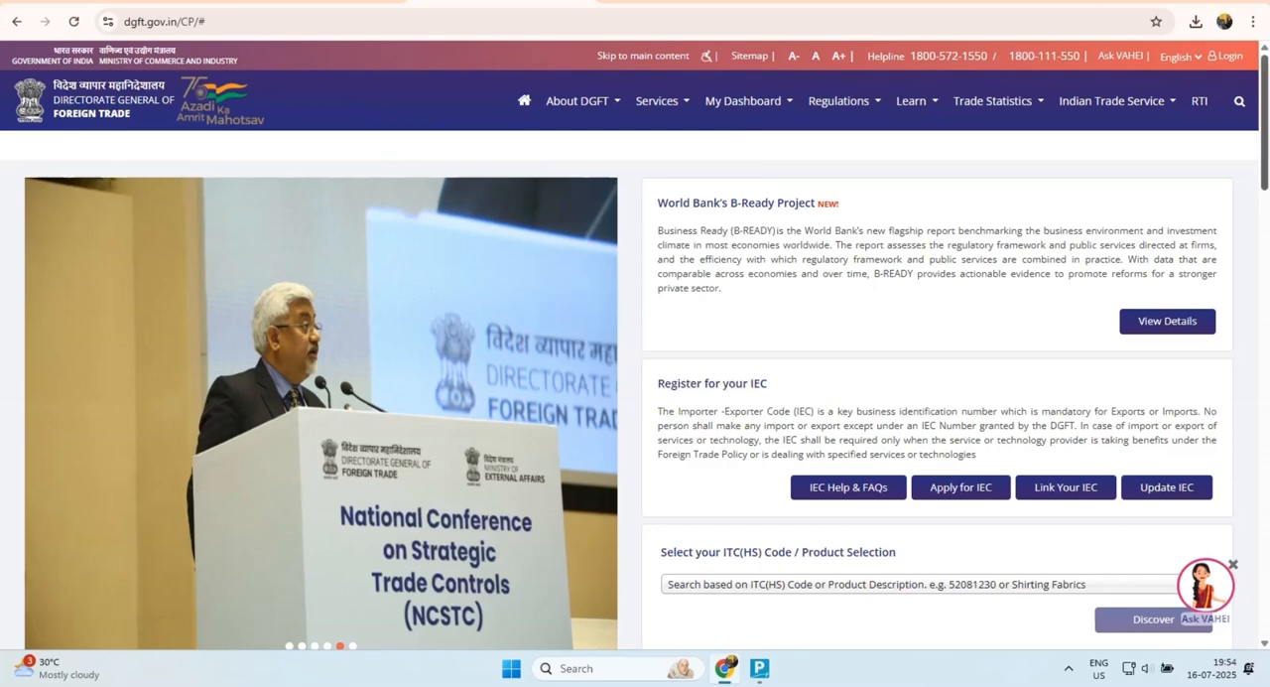
# - Log in to the DGFT portal with the emailed username, one-time password and CAPTCHA code, and decline saving the password in the browser
pyautogui.click(1227, 56)
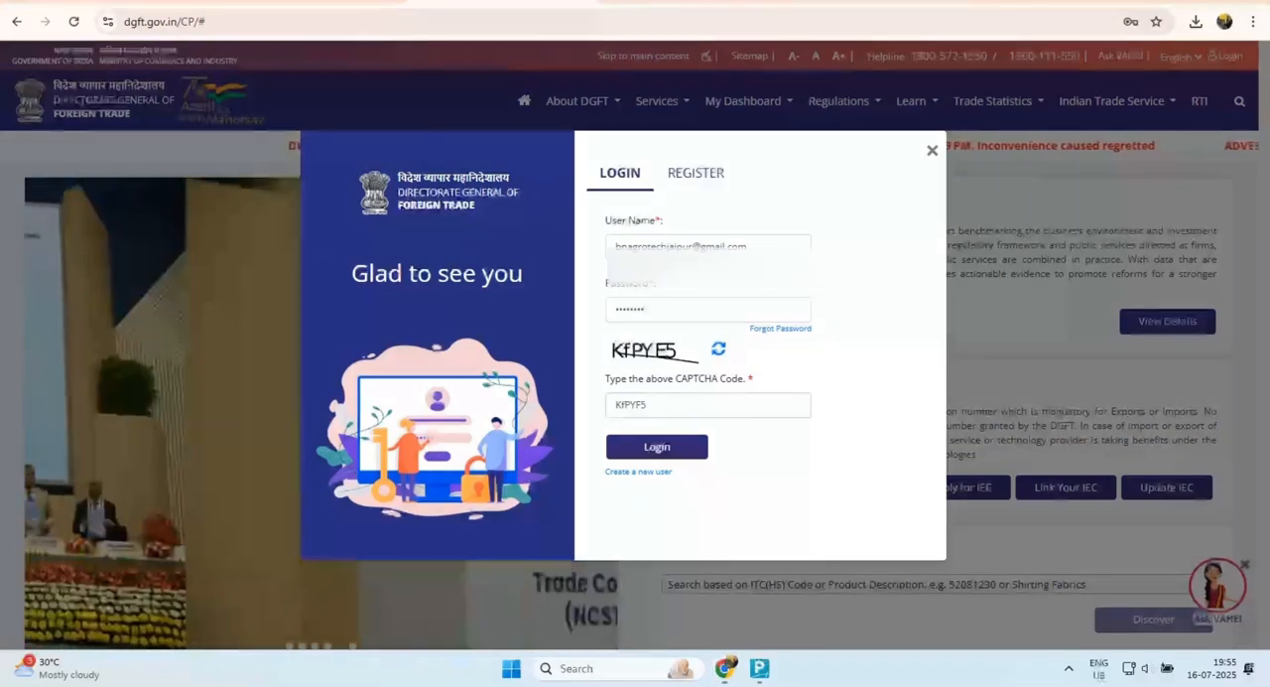
pyautogui.press('Return')
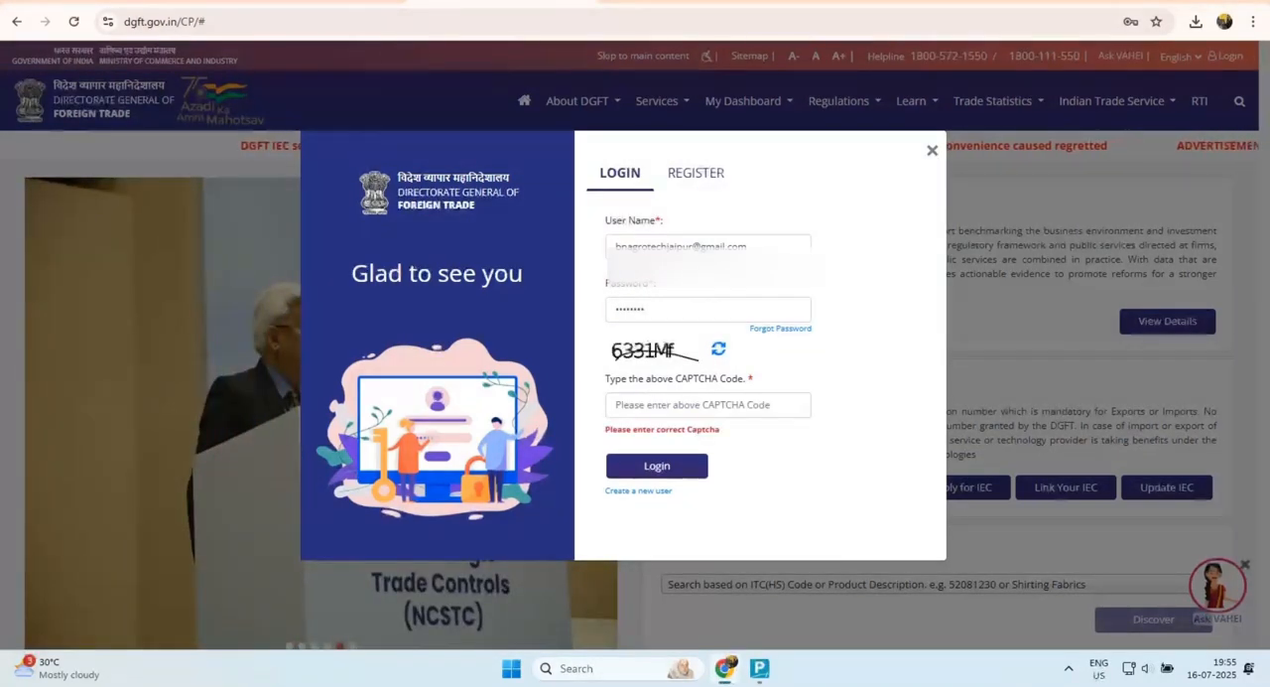
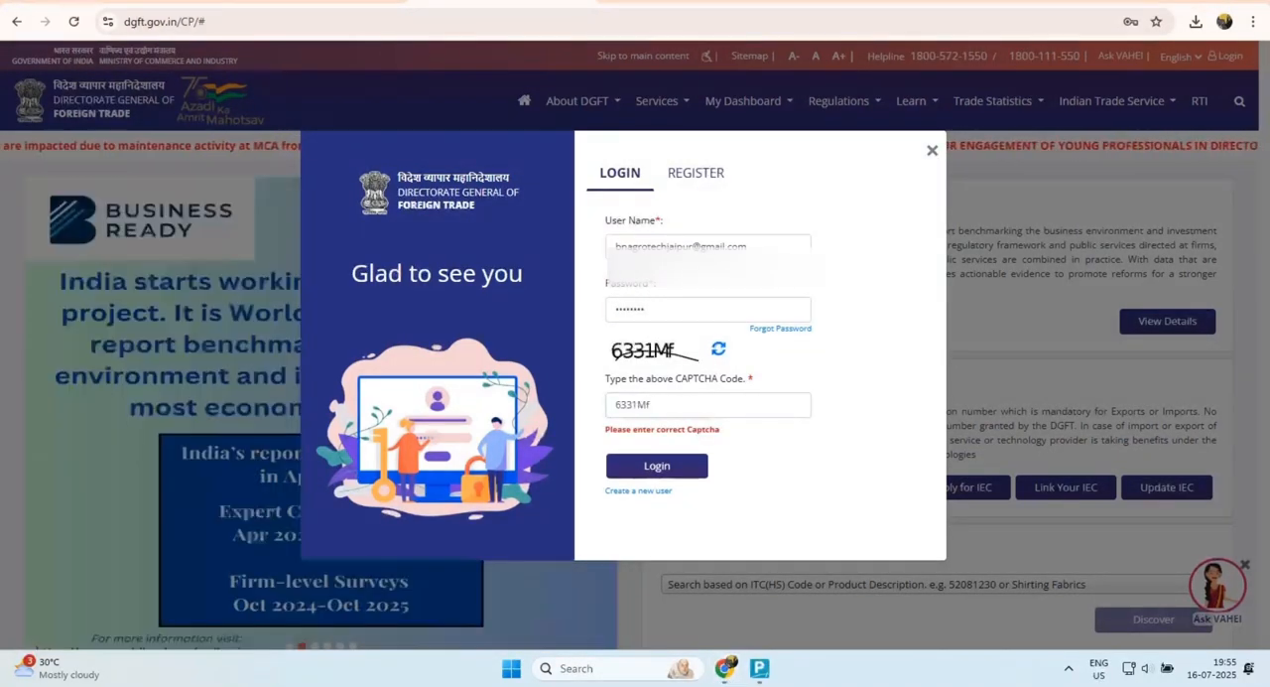
pyautogui.click(640, 471)
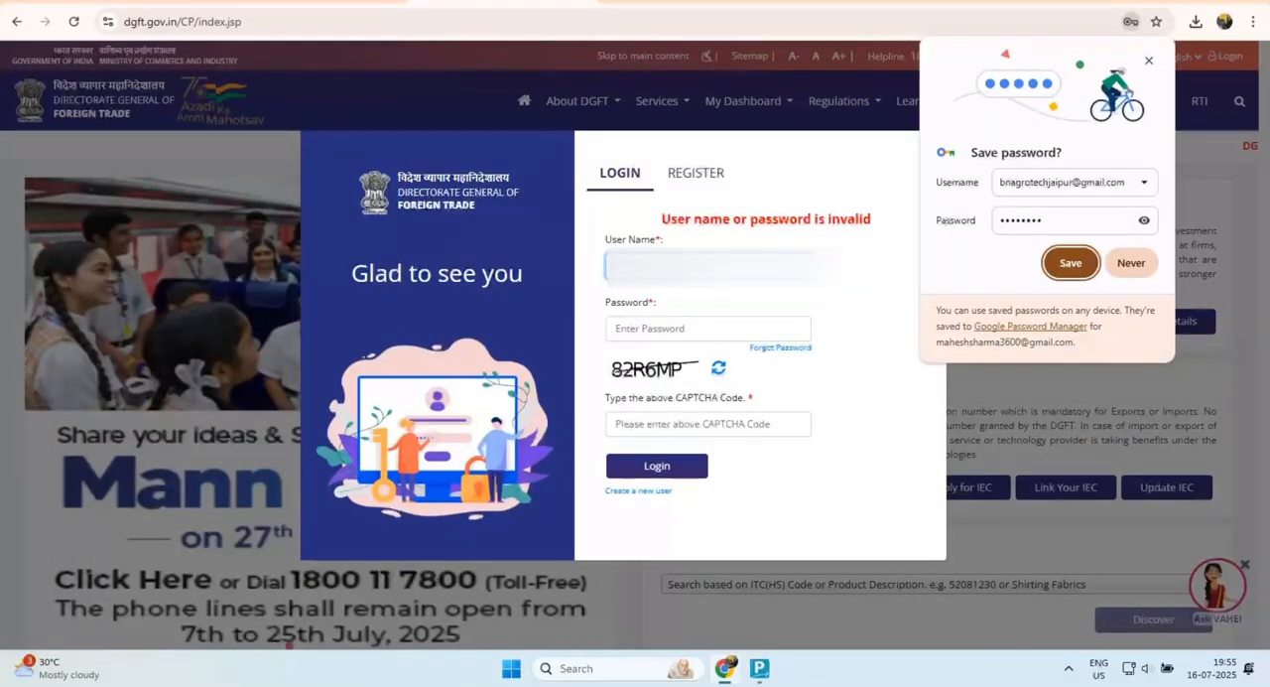
pyautogui.click(1131, 263)
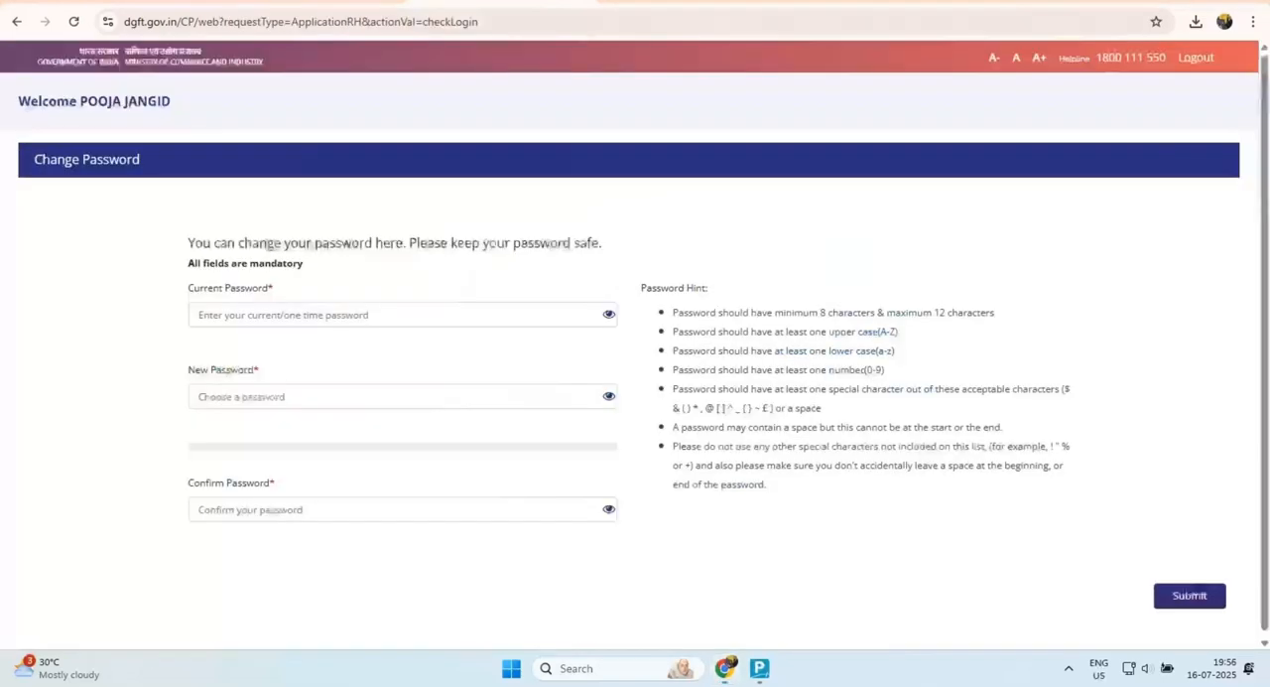
# - Review the password rules, then replace the one-time password with a new confirmed password and submit the change
pyautogui.moveTo(188, 288); pyautogui.dragTo(259, 288)
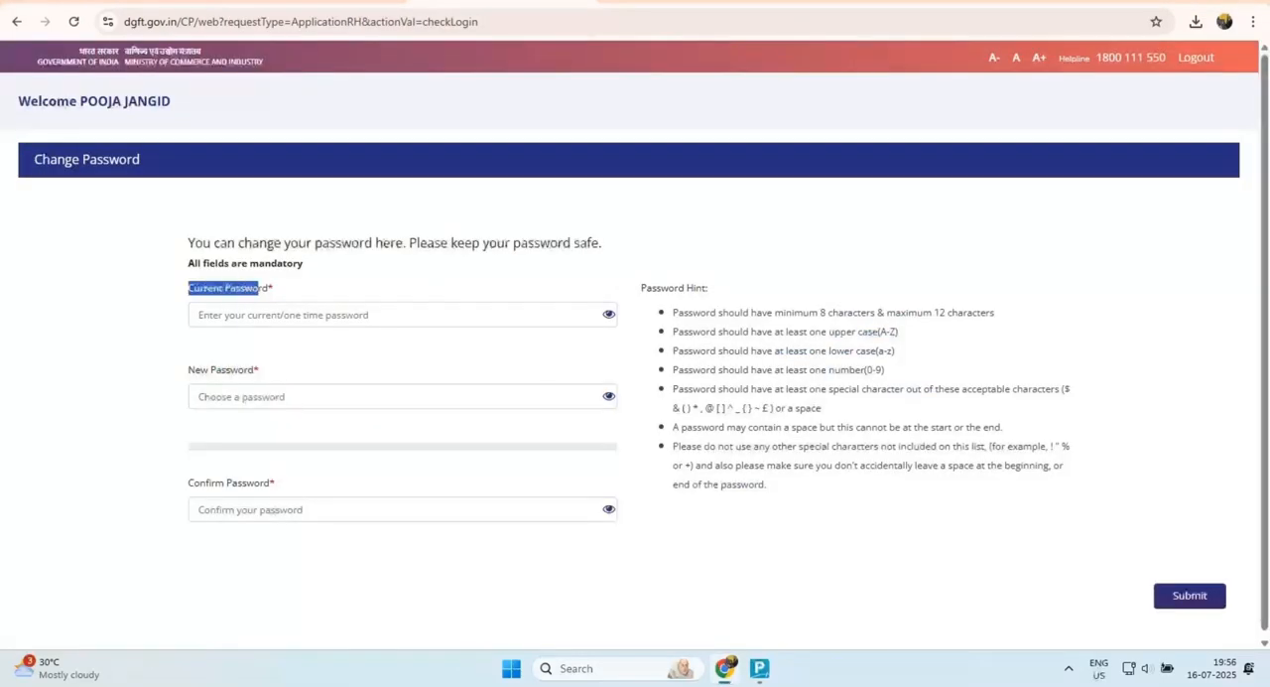
pyautogui.moveTo(188, 369); pyautogui.dragTo(248, 369)
pyautogui.moveTo(188, 482); pyautogui.dragTo(224, 482)
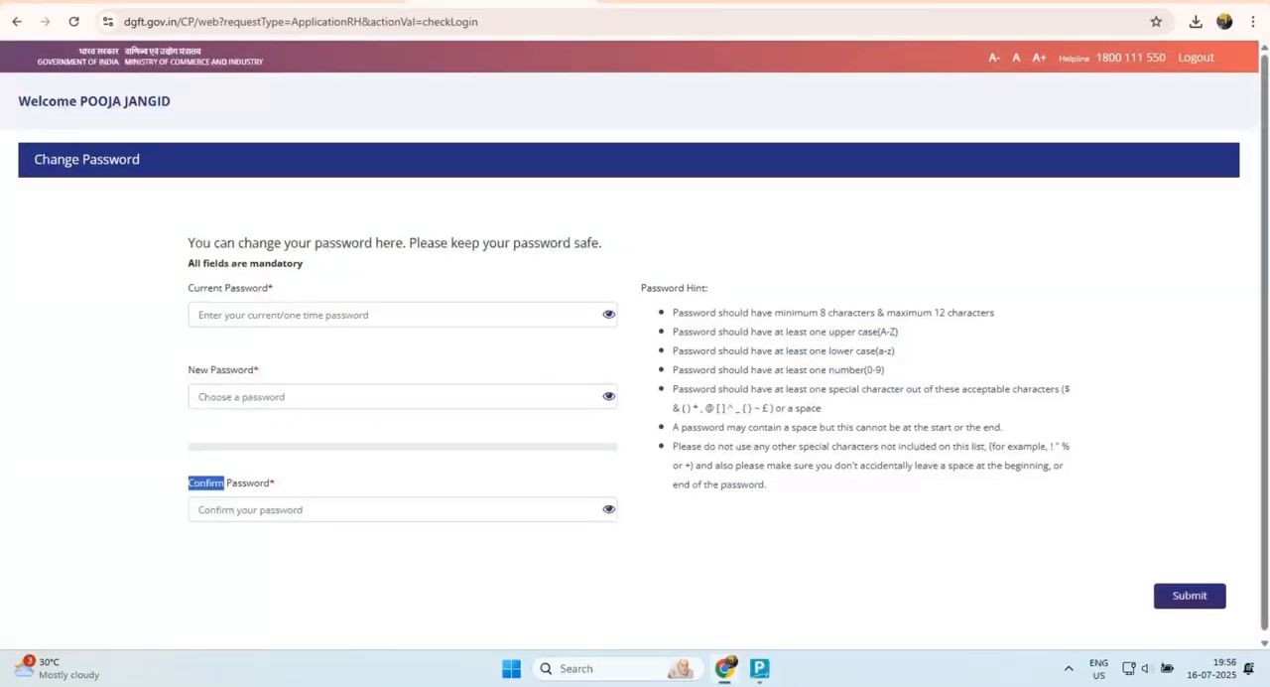
pyautogui.moveTo(641, 288); pyautogui.dragTo(877, 464)
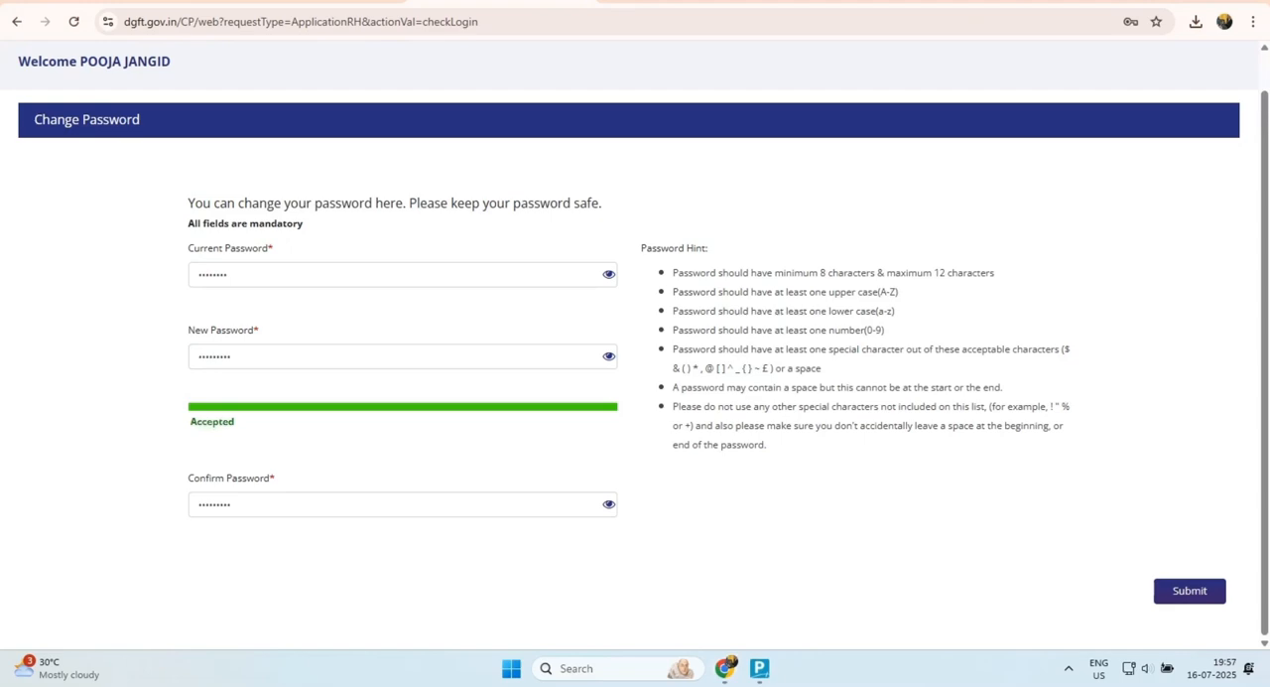
pyautogui.click(1189, 591)
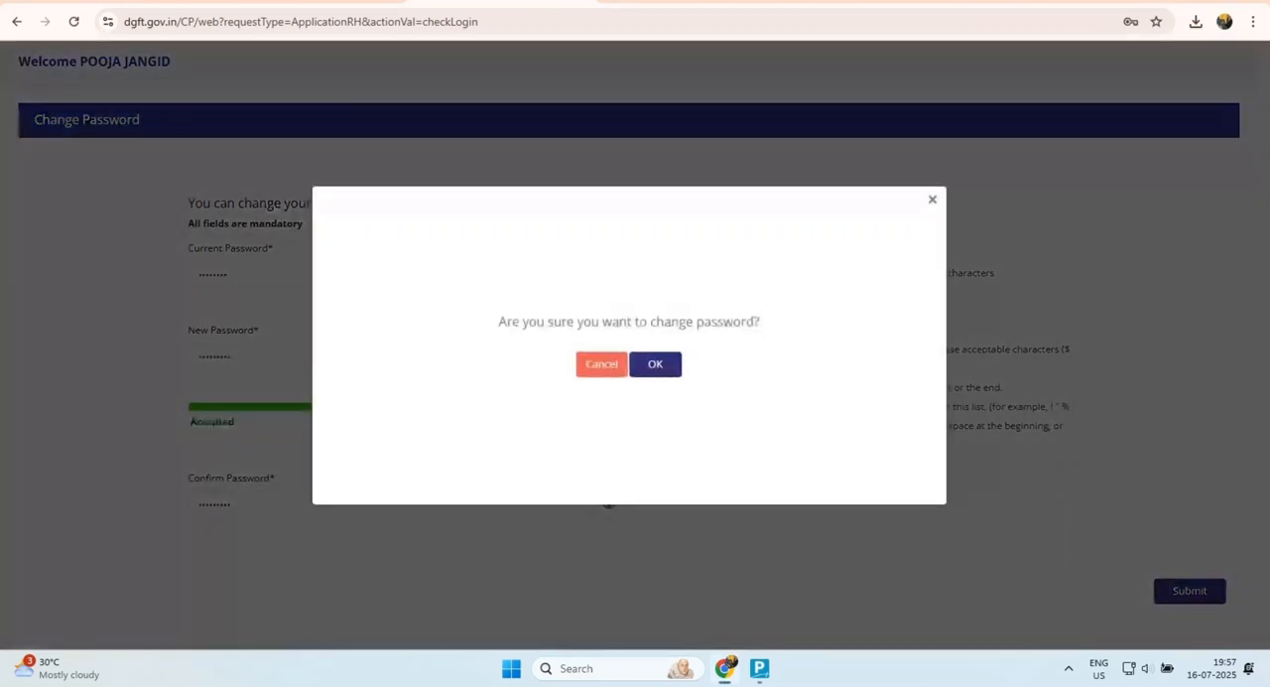
pyautogui.moveTo(498, 321); pyautogui.dragTo(742, 321)
pyautogui.click(654, 364)
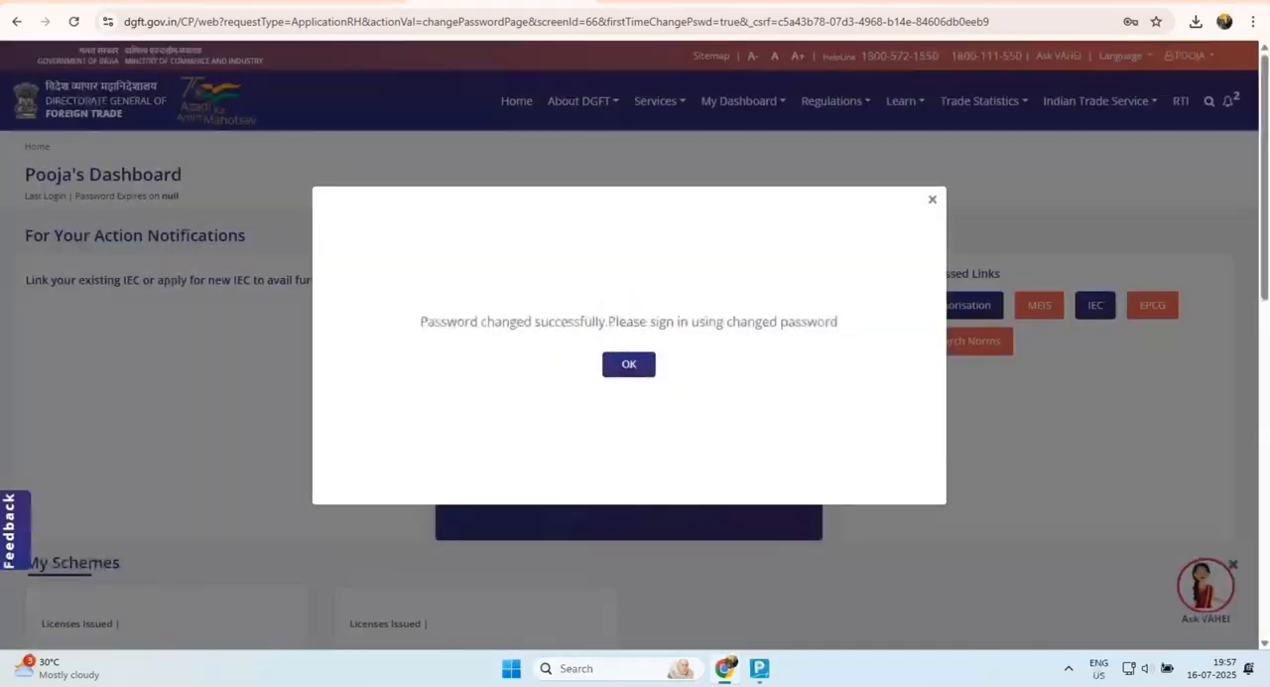
pyautogui.press('Return')
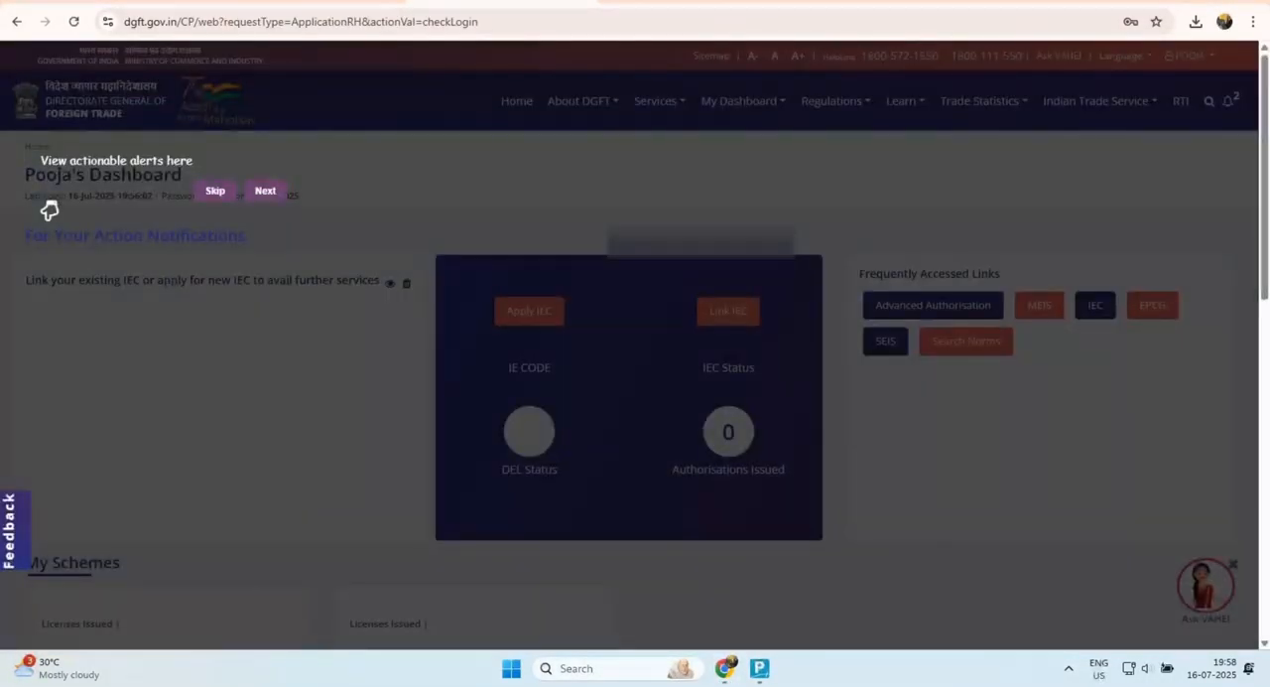
# - Step through the dashboard tour to Apply IEC and start a fresh IEC application
pyautogui.click(265, 190)
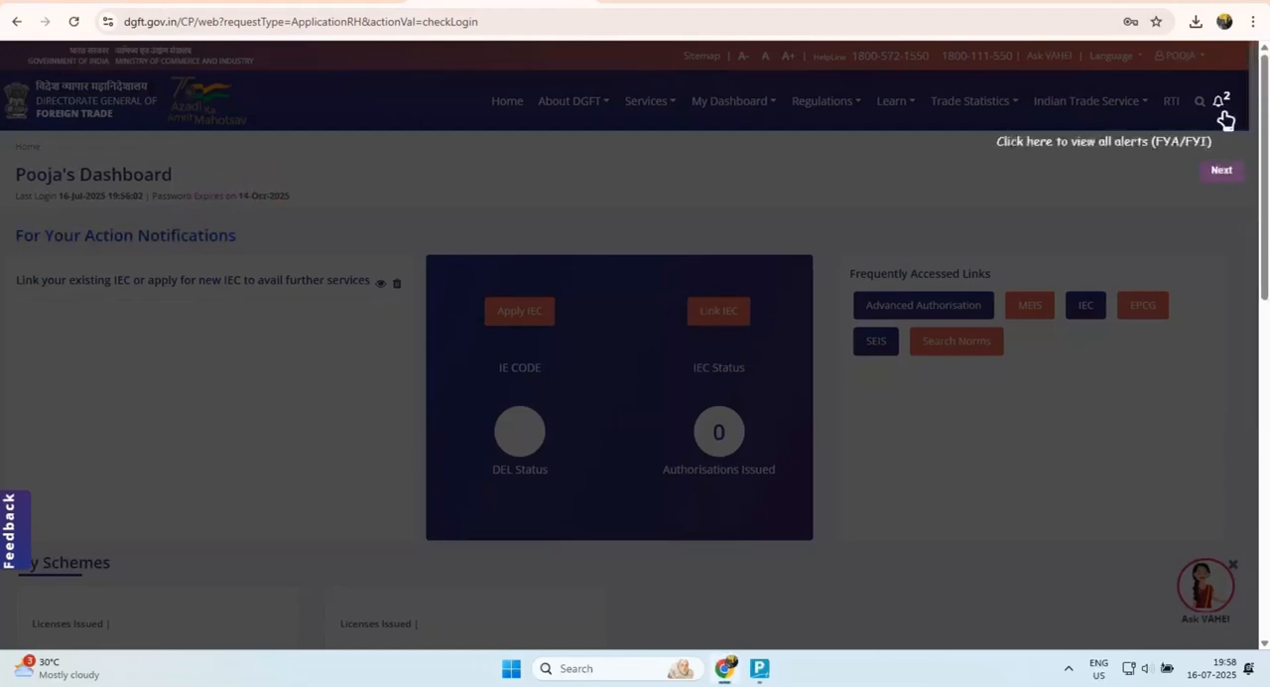
pyautogui.click(1221, 170)
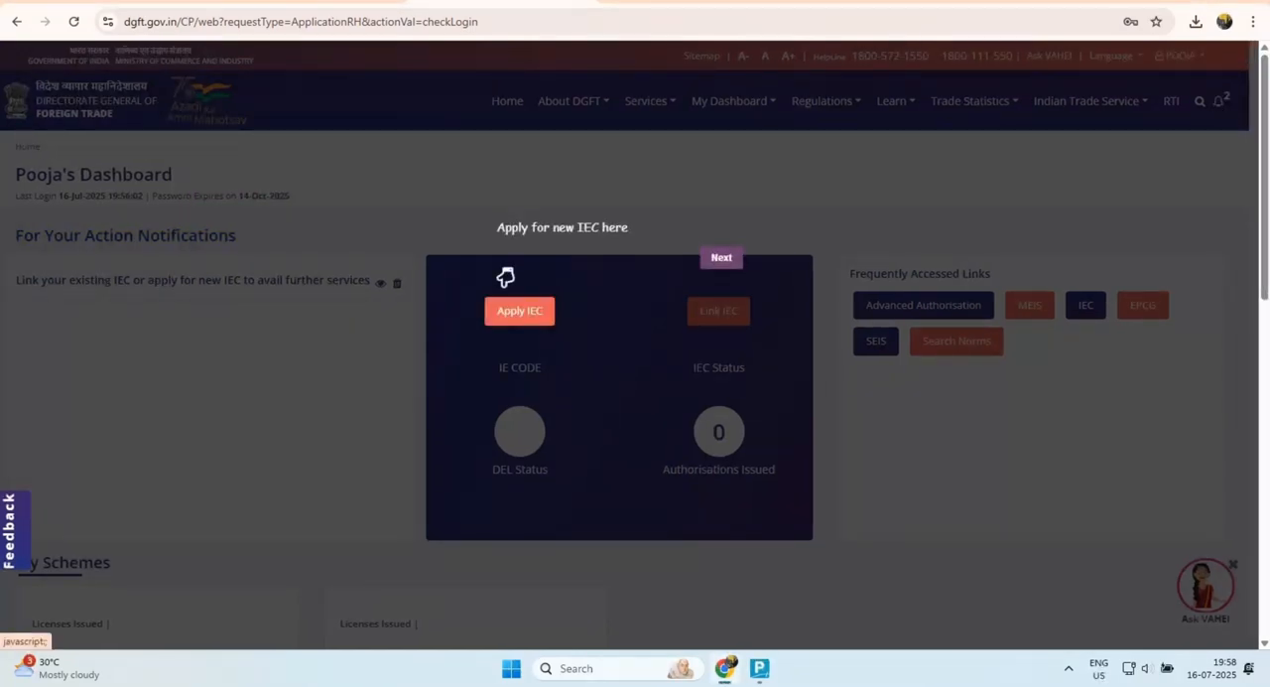
pyautogui.click(506, 280)
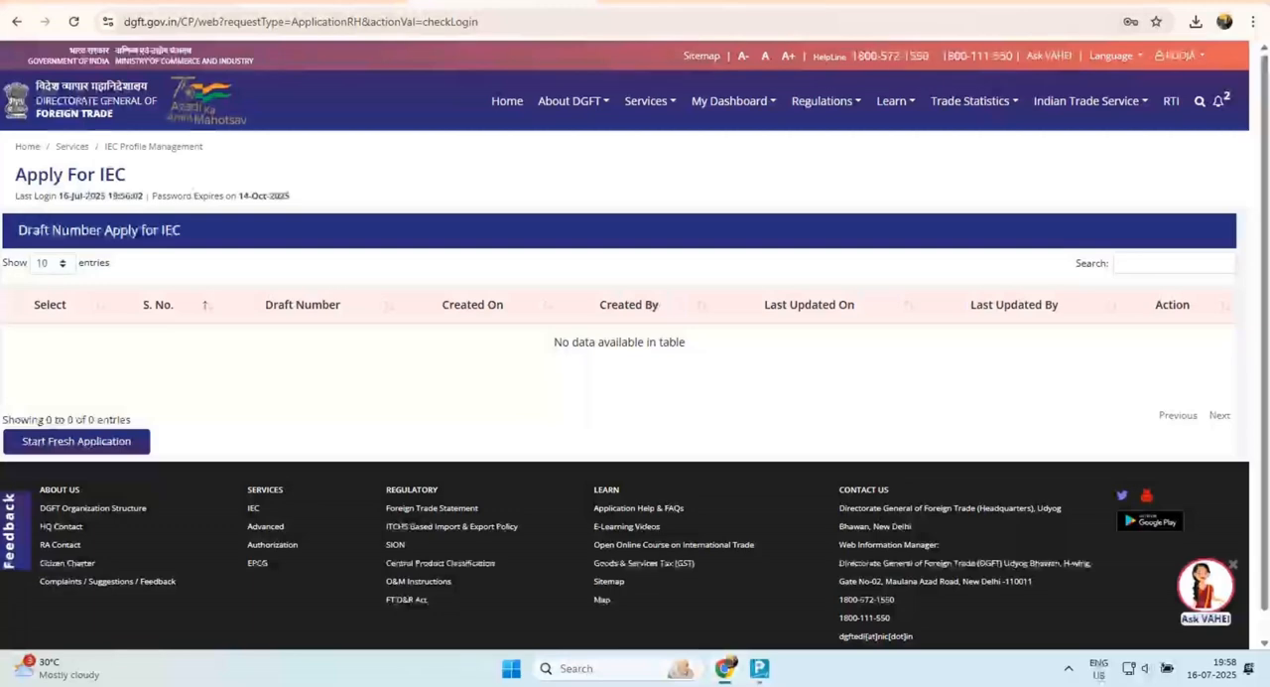
pyautogui.click(77, 441)
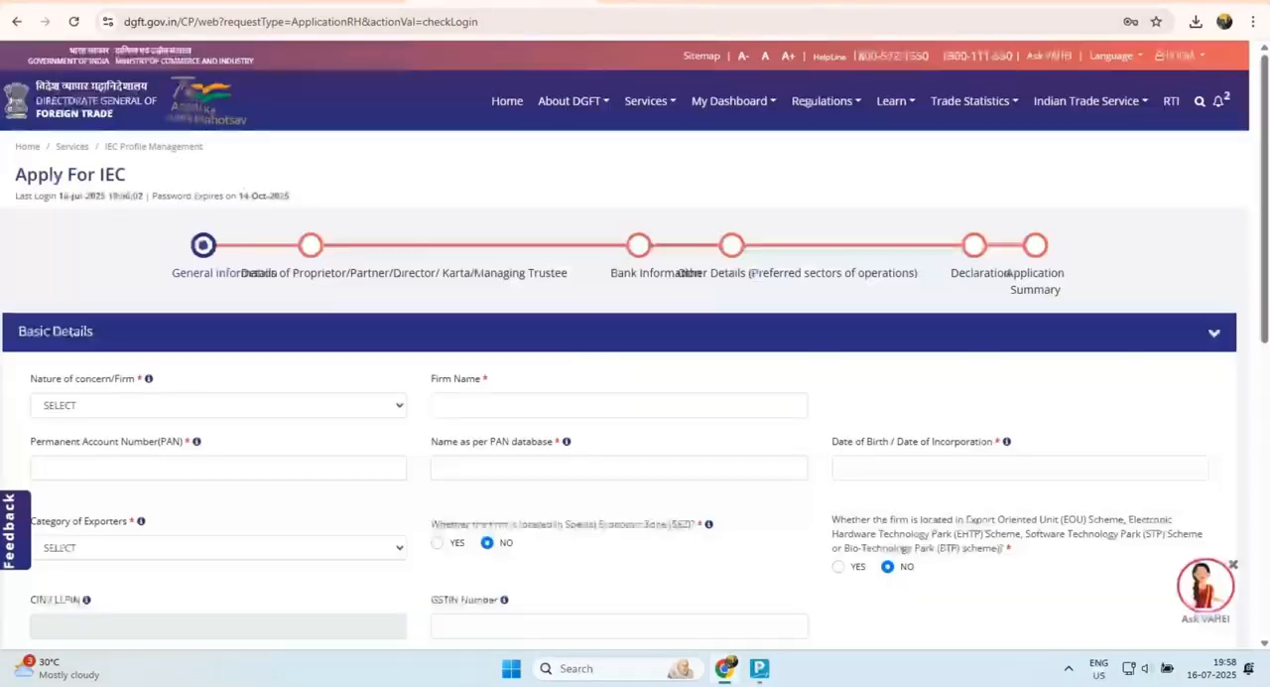
# - Look over the blank Apply For IEC form and its stages from General Information to Application Summary
pyautogui.scroll(-4, 635, 397)
pyautogui.scroll(2, 635, 397)
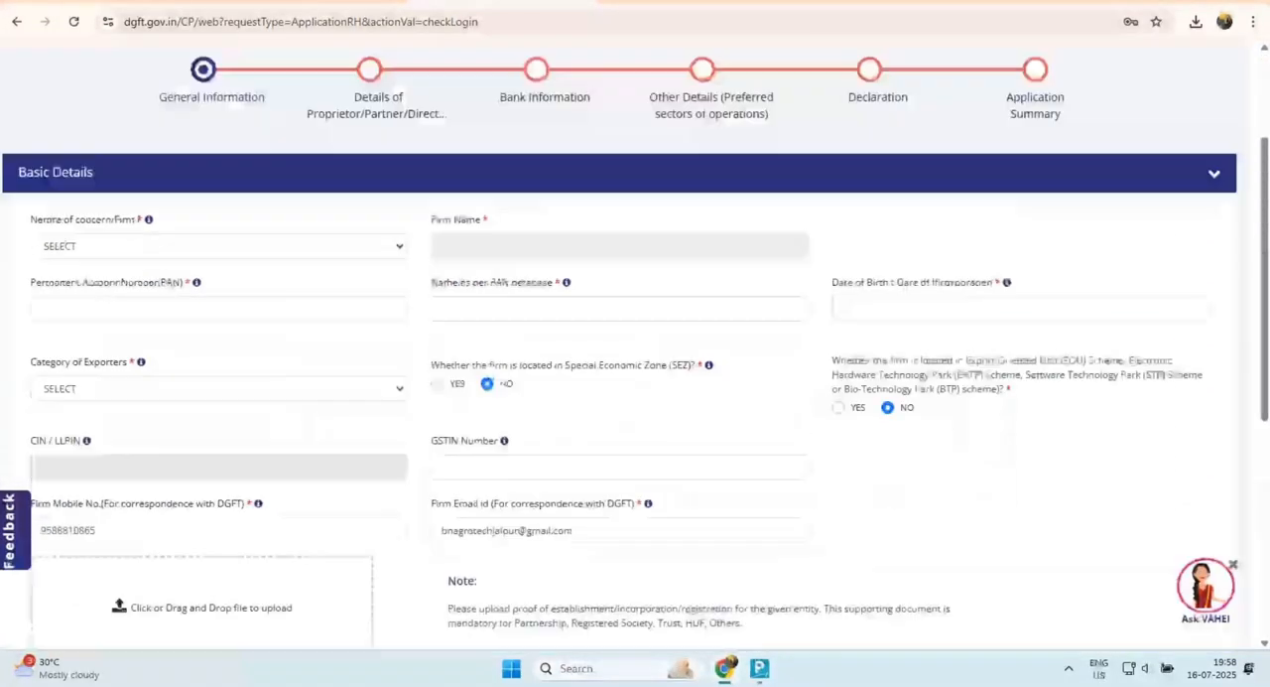
pyautogui.scroll(2, 635, 397)
pyautogui.moveTo(160, 273); pyautogui.dragTo(252, 273)
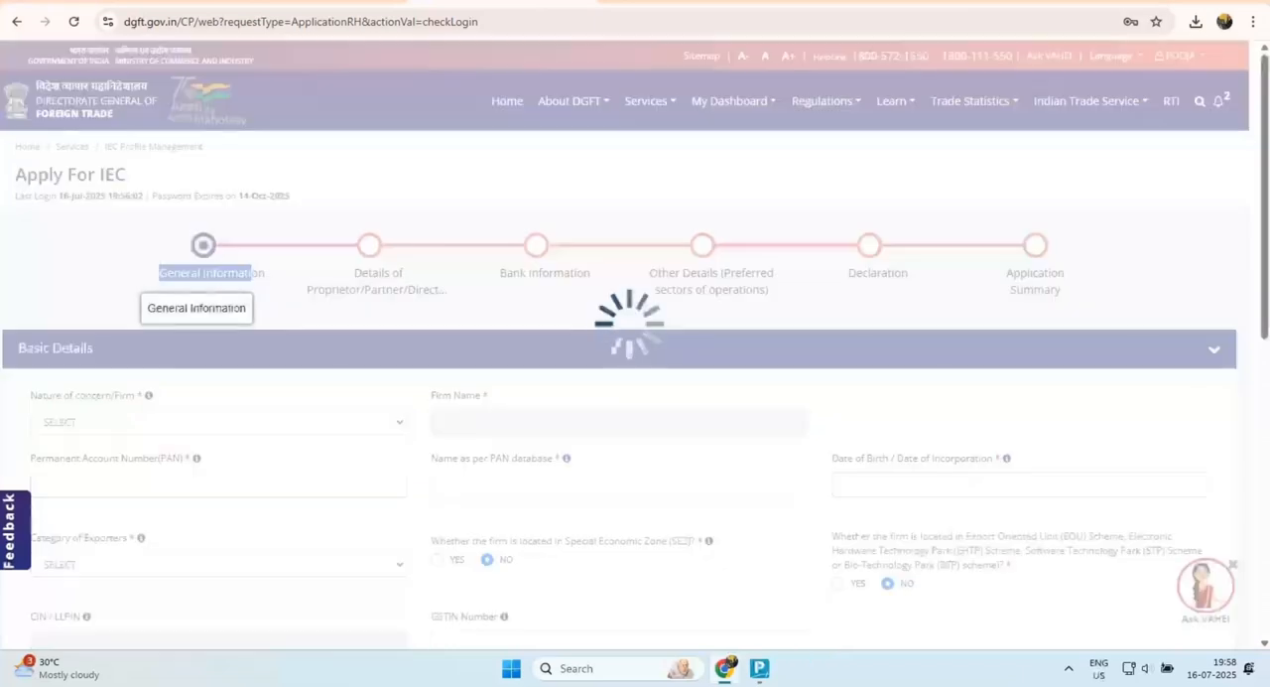
pyautogui.moveTo(442, 290); pyautogui.dragTo(308, 290)
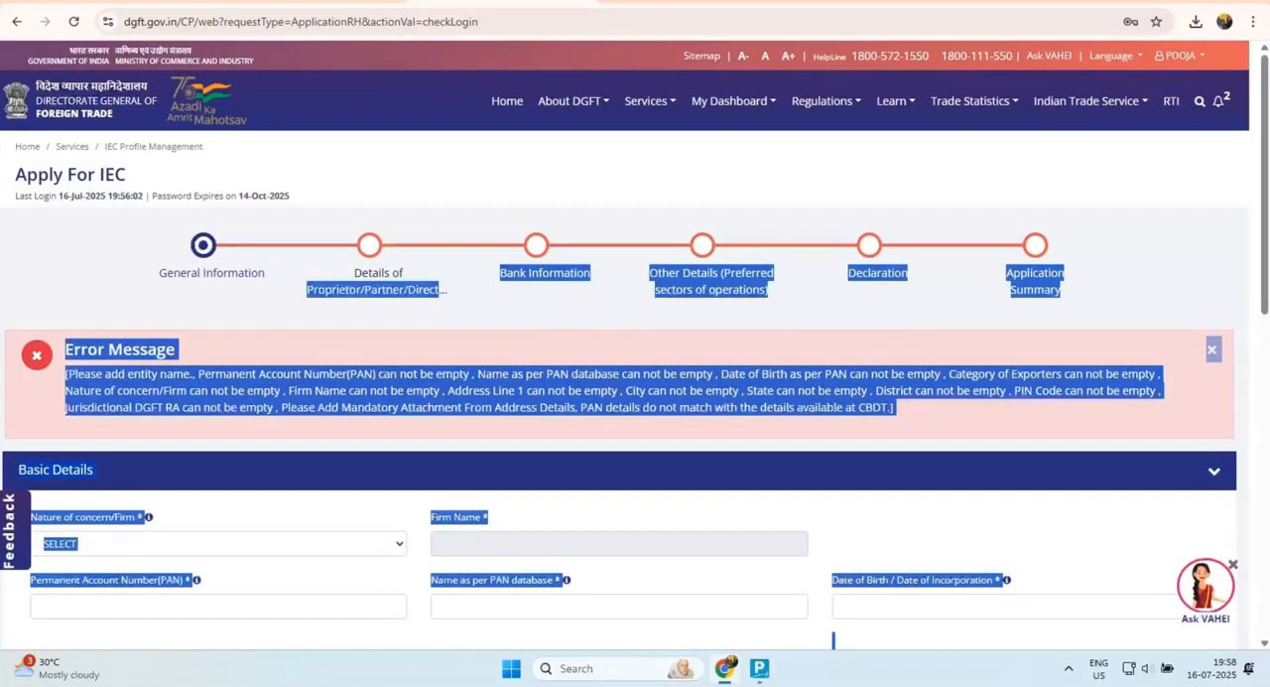
pyautogui.click(476, 274)
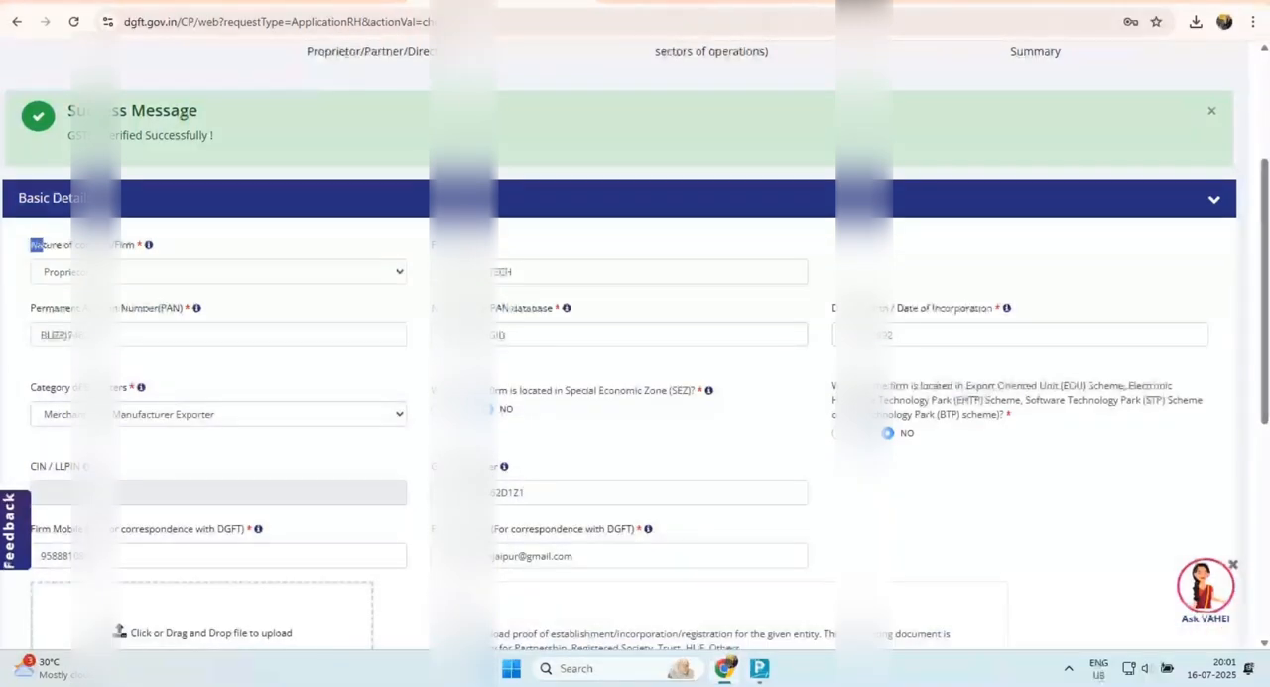
# - Open Basic Details, set the nature of concern/firm to Proprietorship and go on to the firm name
pyautogui.moveTo(43, 244); pyautogui.dragTo(133, 244)
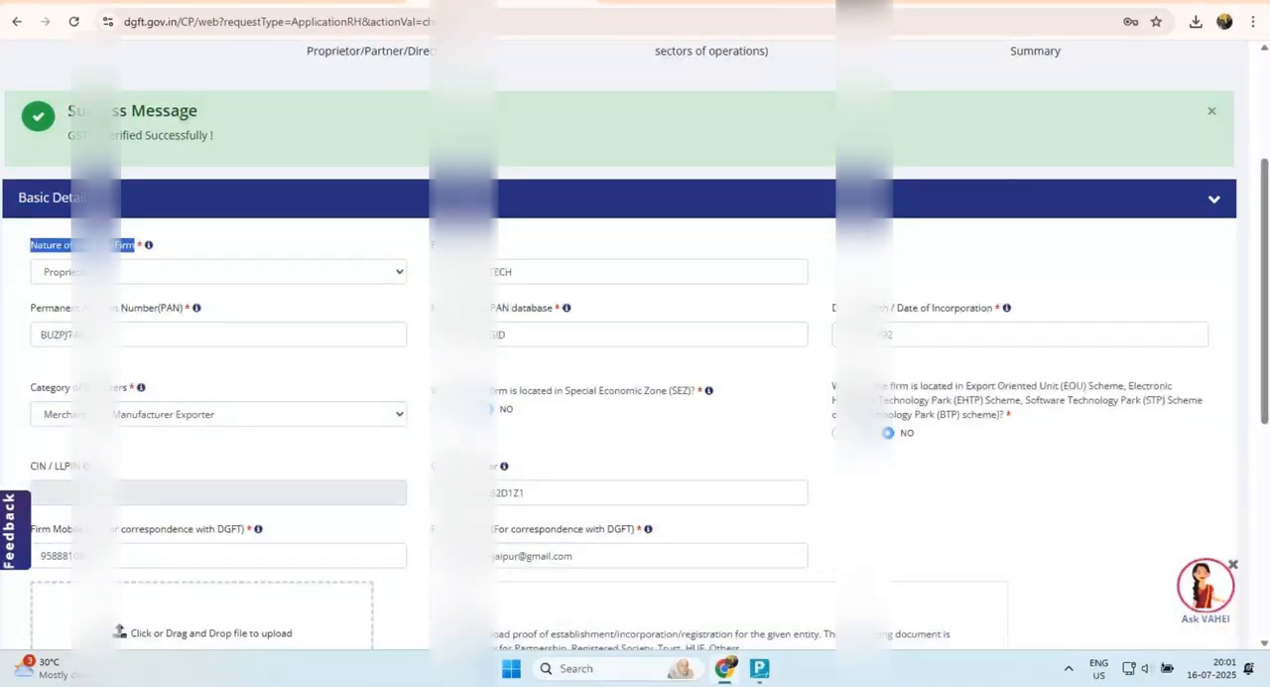
pyautogui.click(179, 271)
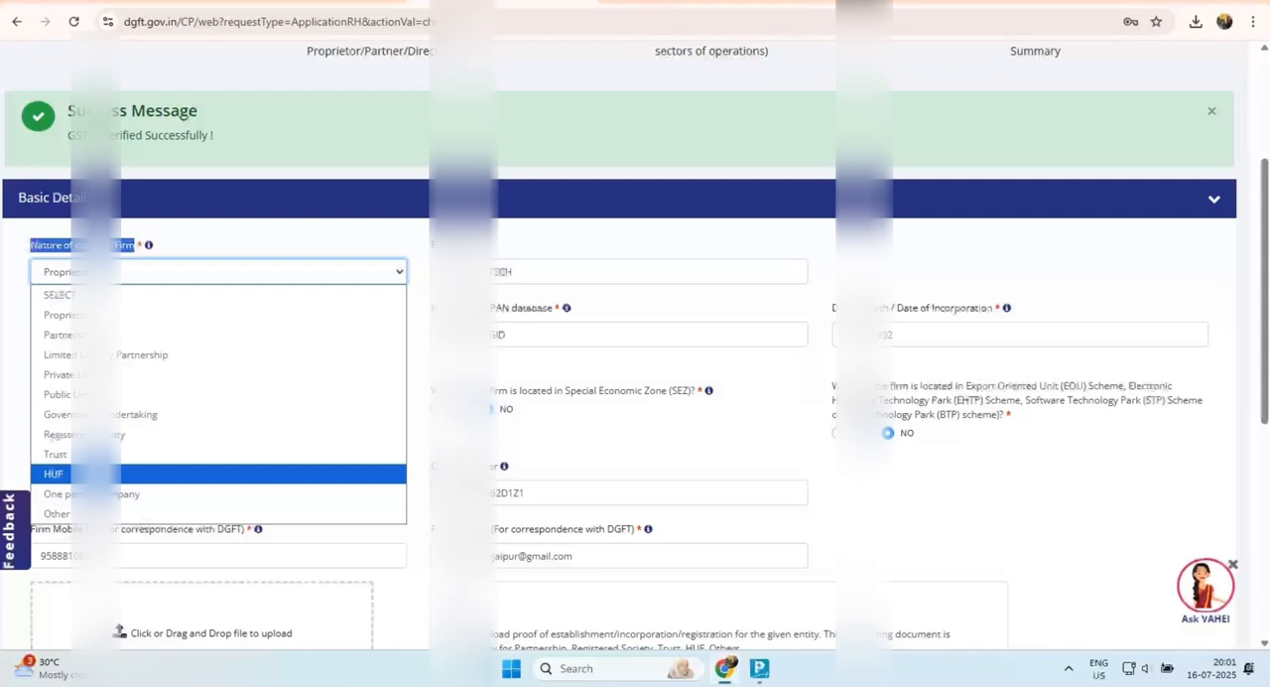
pyautogui.click(99, 314)
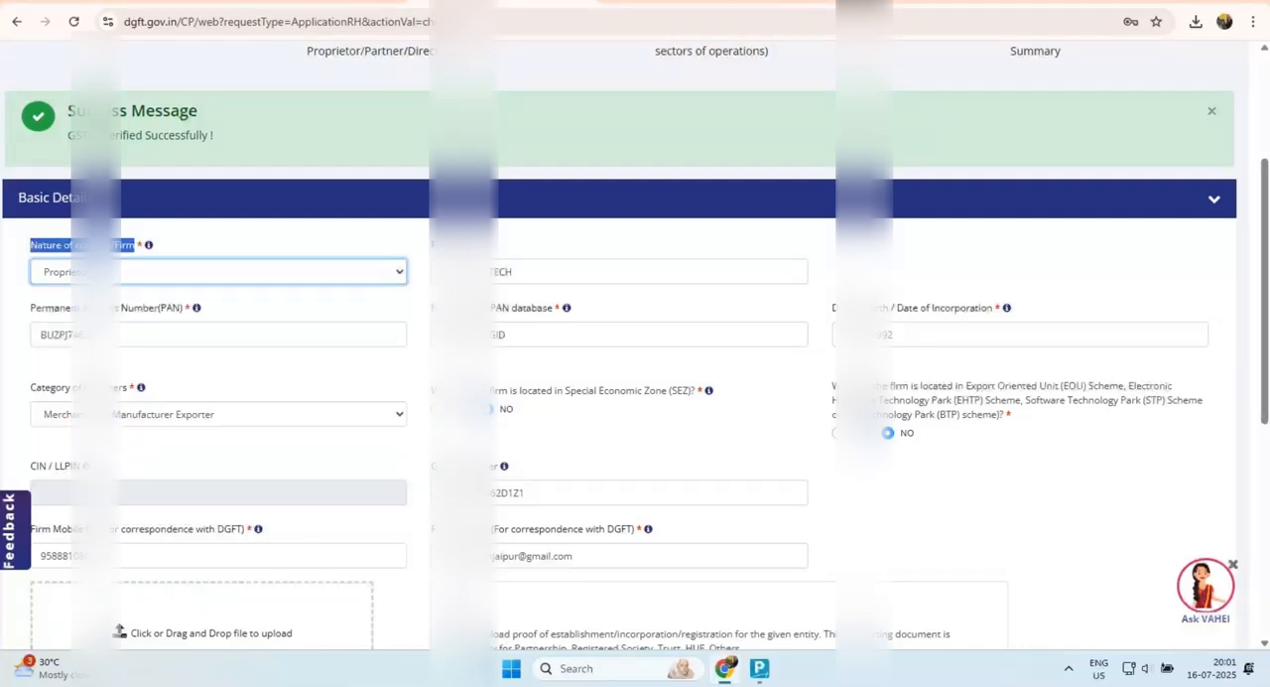
pyautogui.press('Tab')
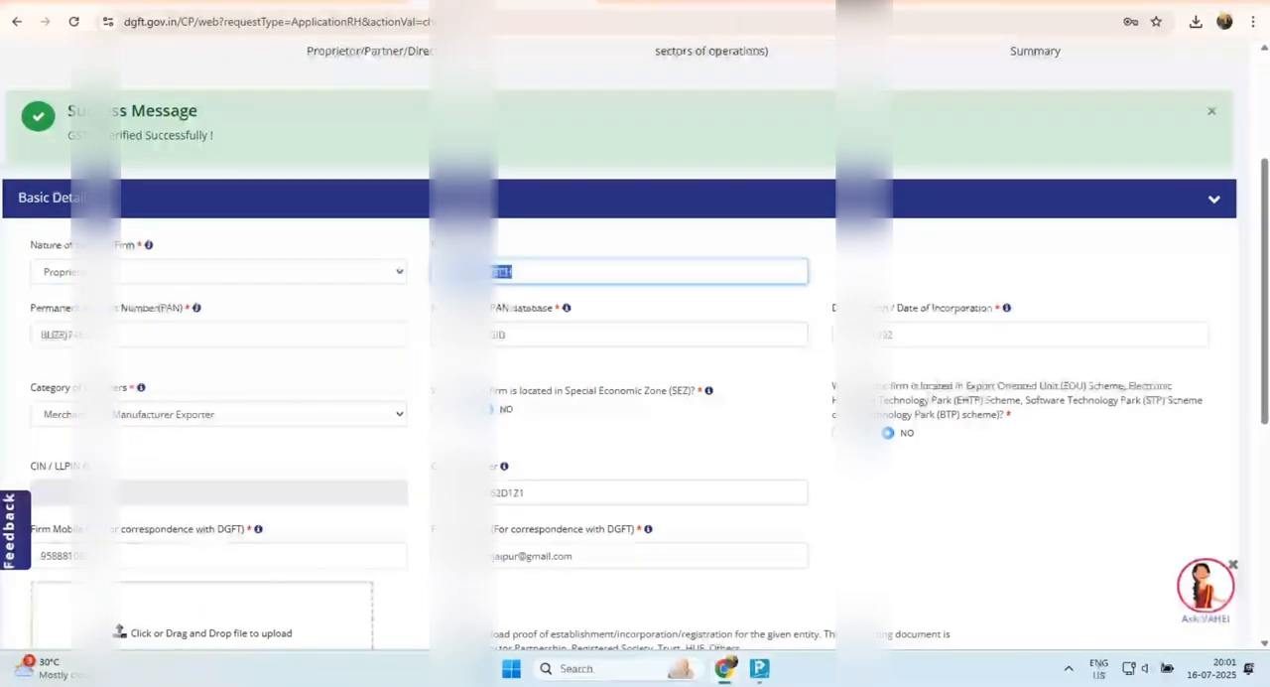
# - Check the PAN, name and date of birth entries, and set the category of exporters to Merchant cum Manufacturer Exporter
pyautogui.moveTo(31, 308); pyautogui.dragTo(193, 308)
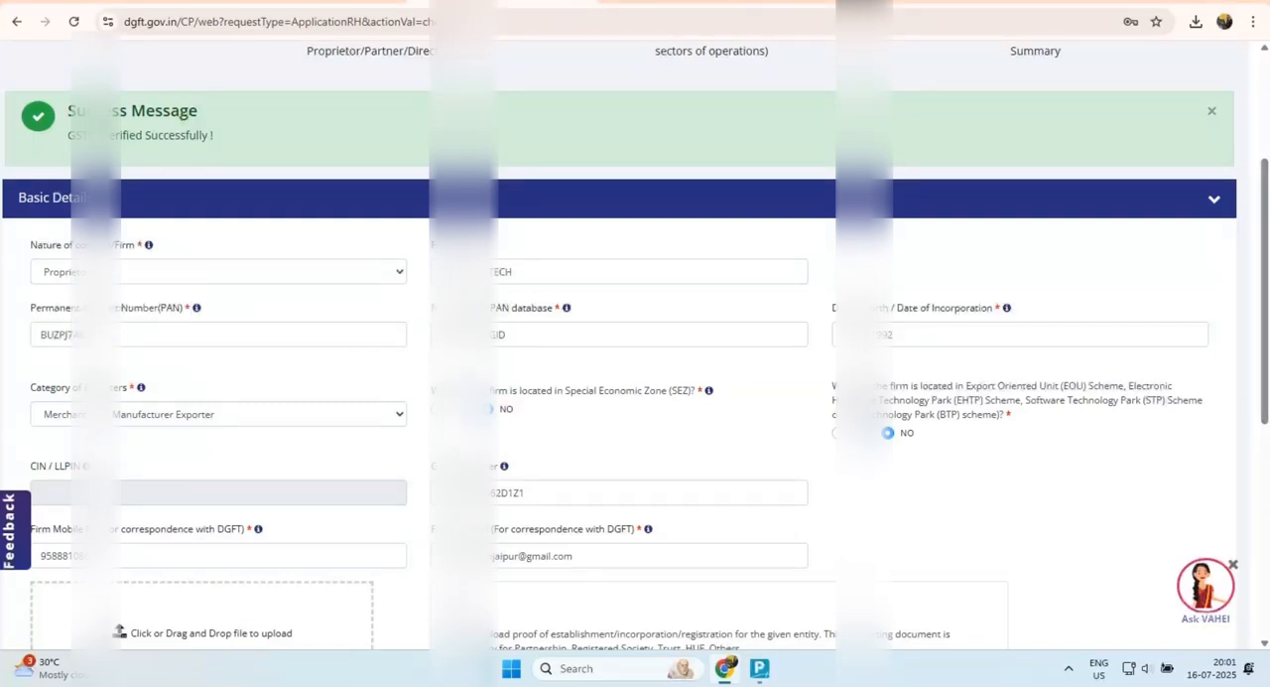
pyautogui.moveTo(430, 308); pyautogui.dragTo(564, 308)
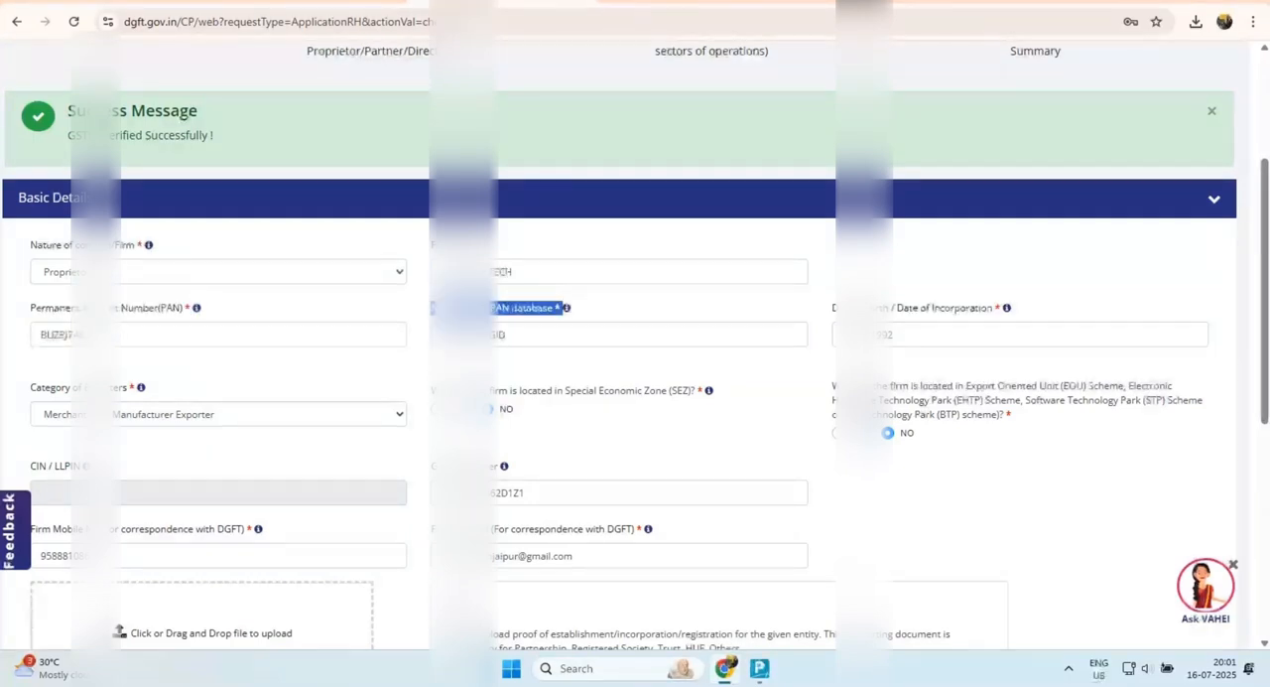
pyautogui.moveTo(834, 308); pyautogui.dragTo(1004, 308)
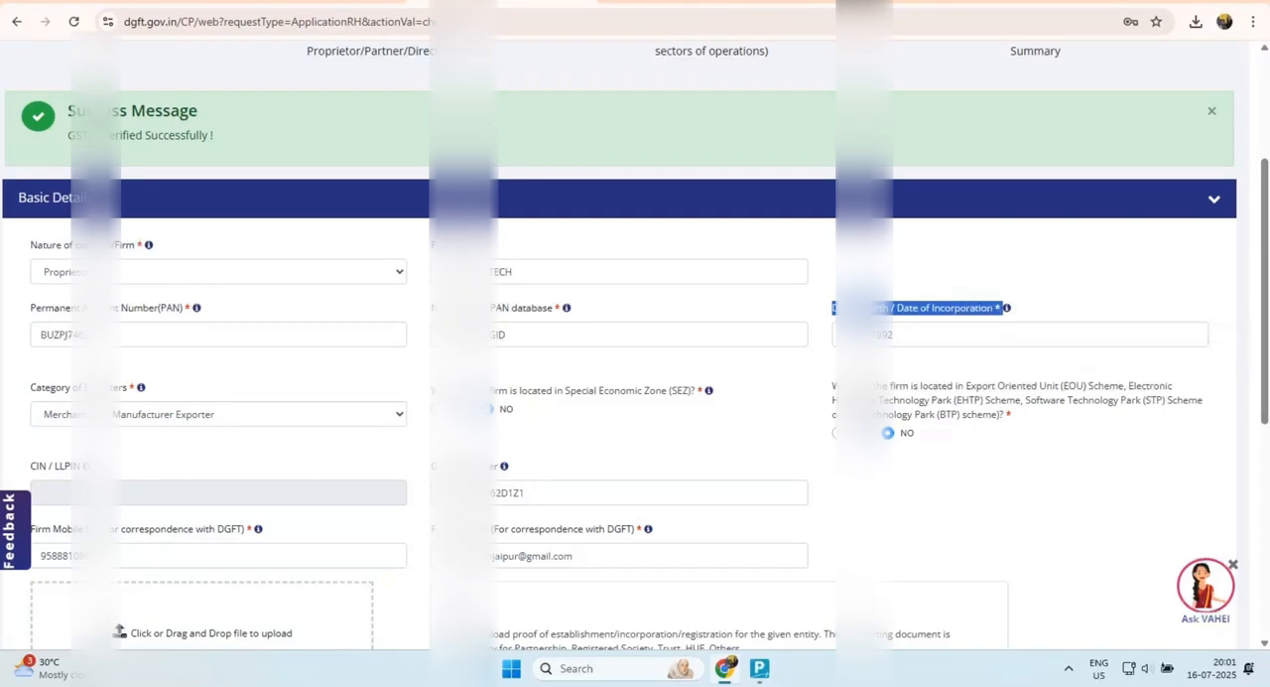
pyautogui.moveTo(31, 387); pyautogui.dragTo(118, 388)
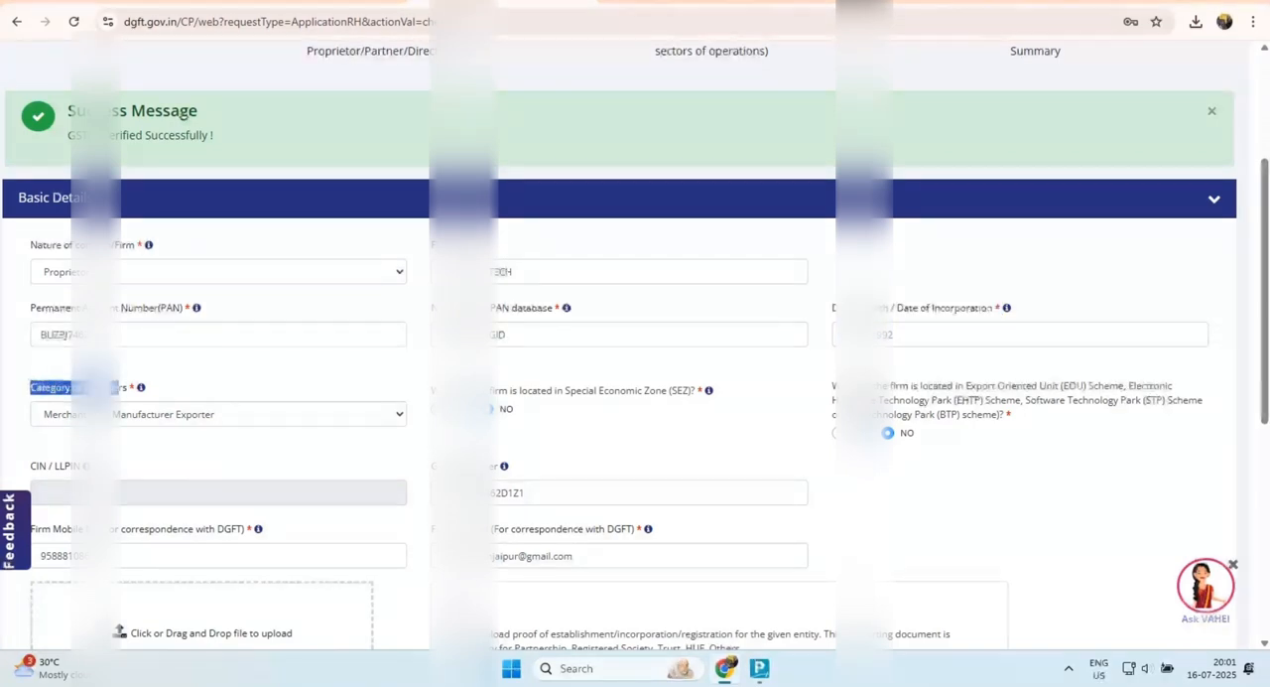
pyautogui.click(121, 414)
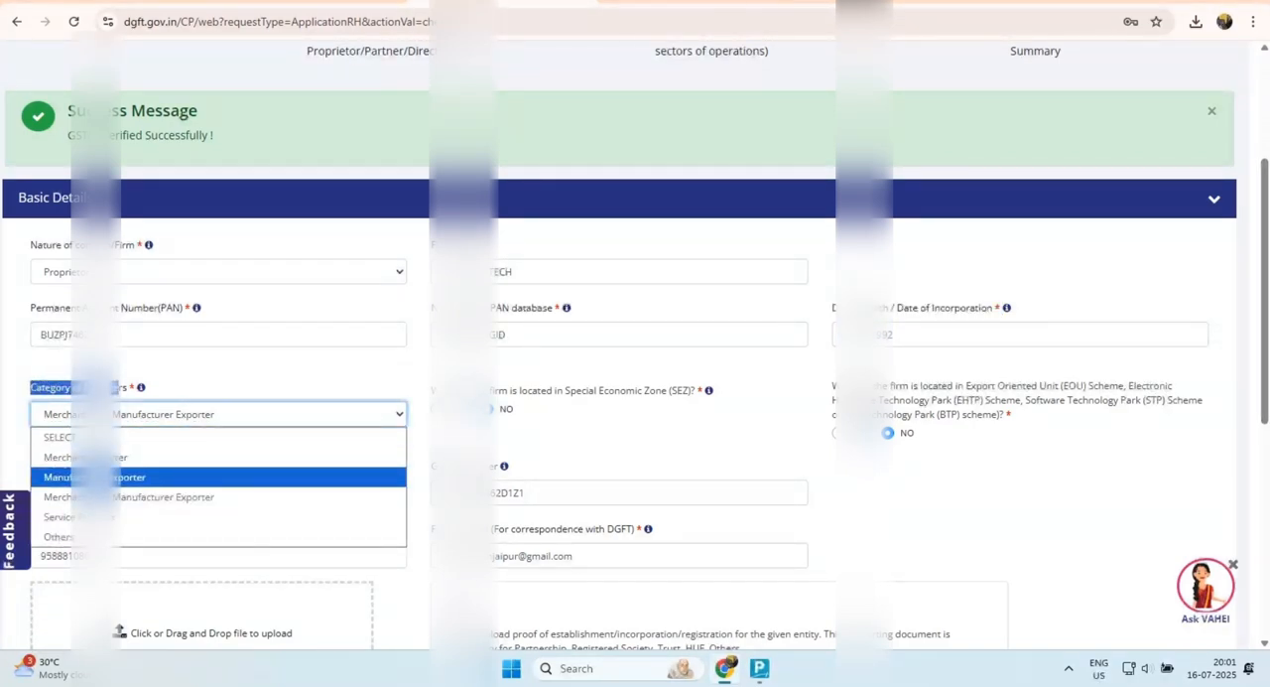
pyautogui.click(129, 496)
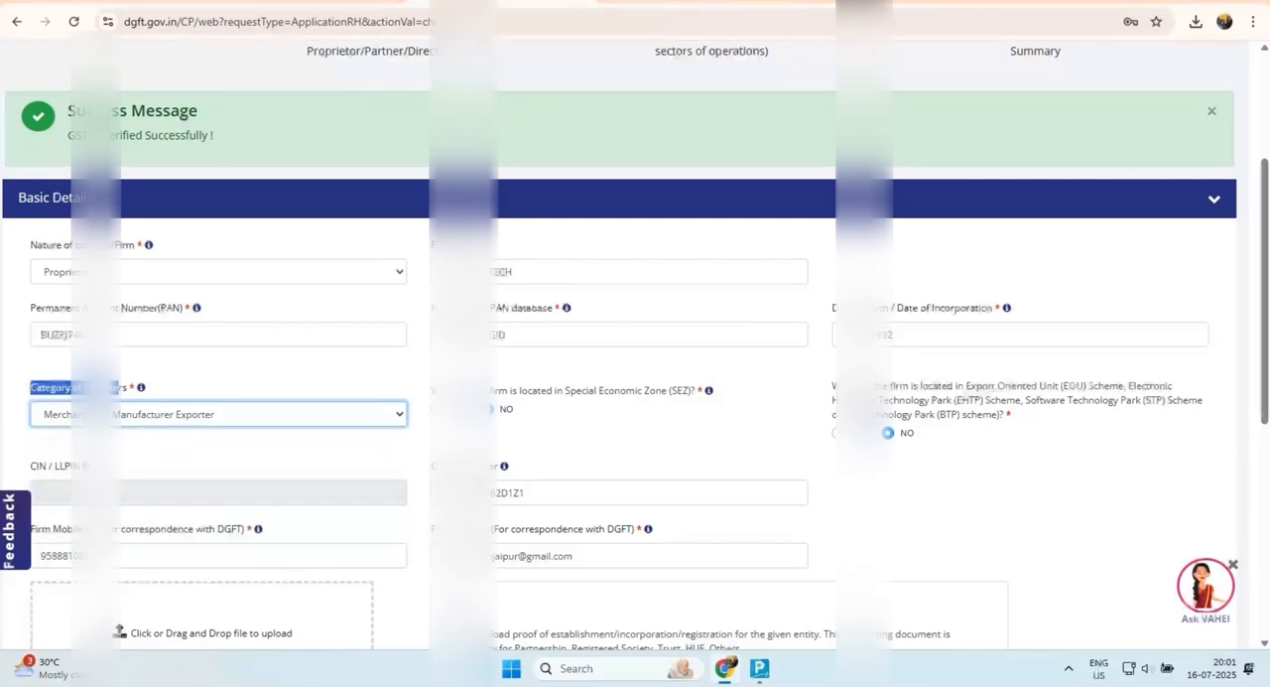
# - Review the SEZ and EOU/EHTP/STP/BTP location questions and the firm's mobile number and email fields
pyautogui.moveTo(433, 389); pyautogui.dragTo(706, 391)
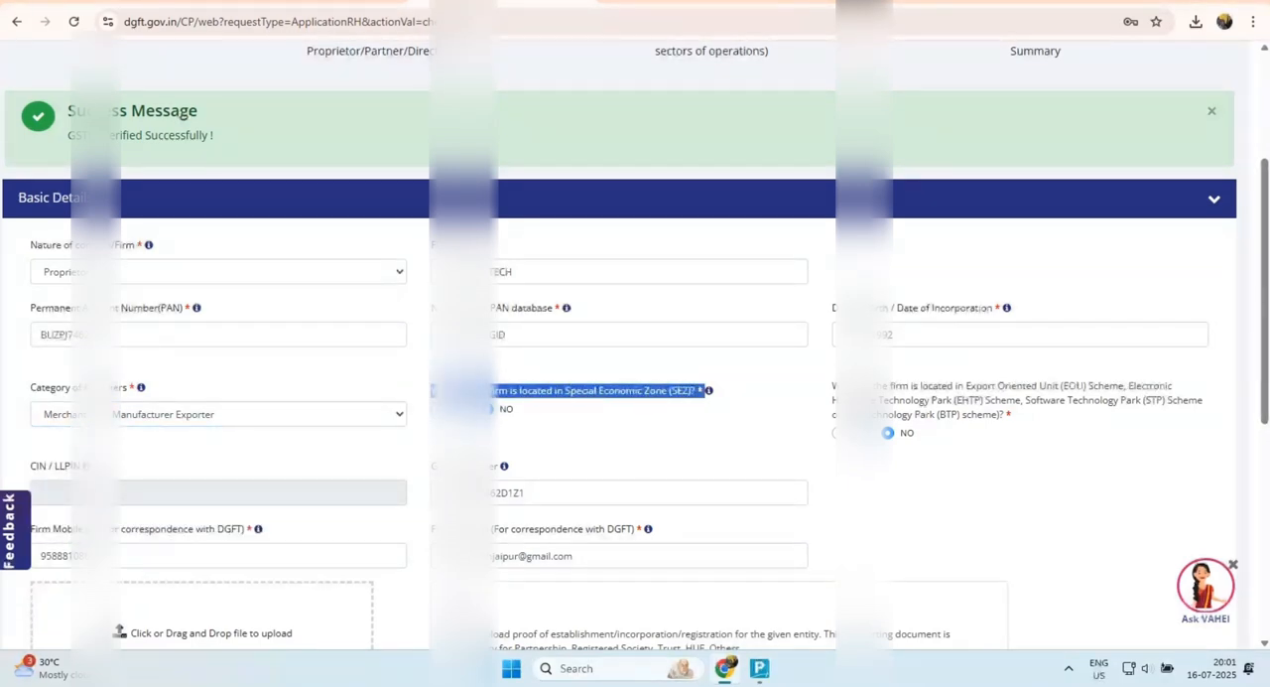
pyautogui.moveTo(834, 387); pyautogui.dragTo(1012, 415)
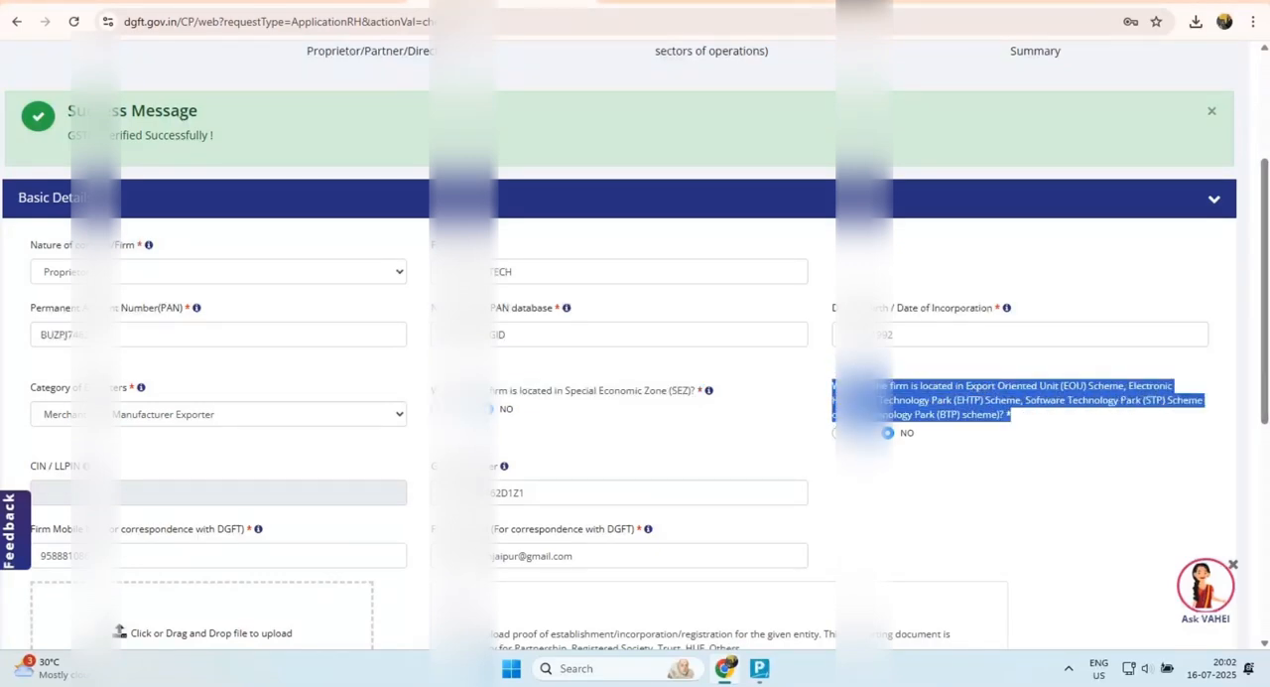
pyautogui.click(1015, 429)
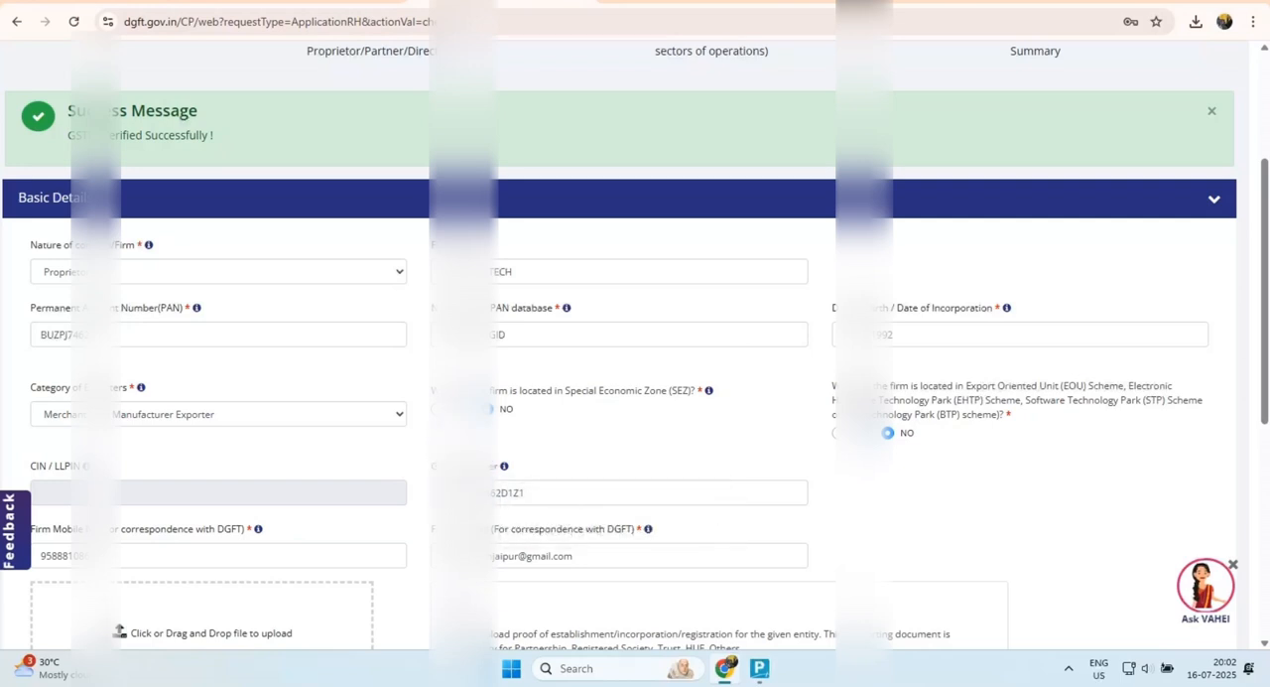
pyautogui.moveTo(29, 528); pyautogui.dragTo(193, 528)
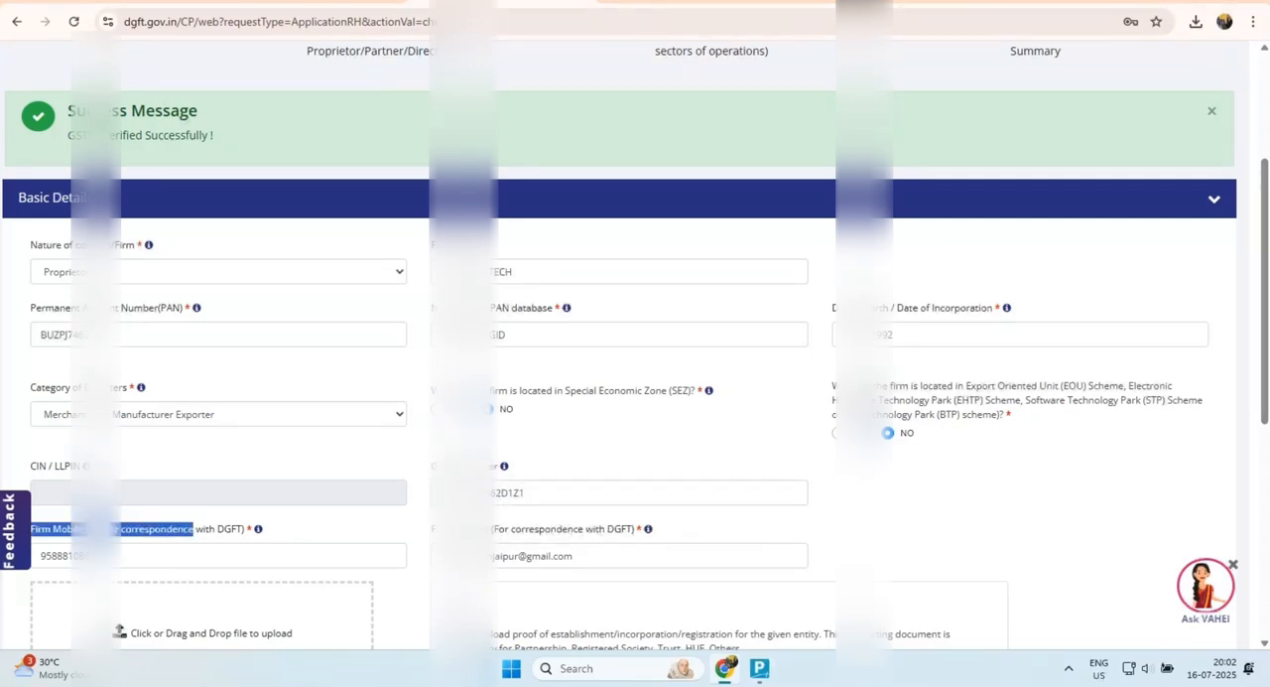
pyautogui.moveTo(430, 529); pyautogui.dragTo(437, 529)
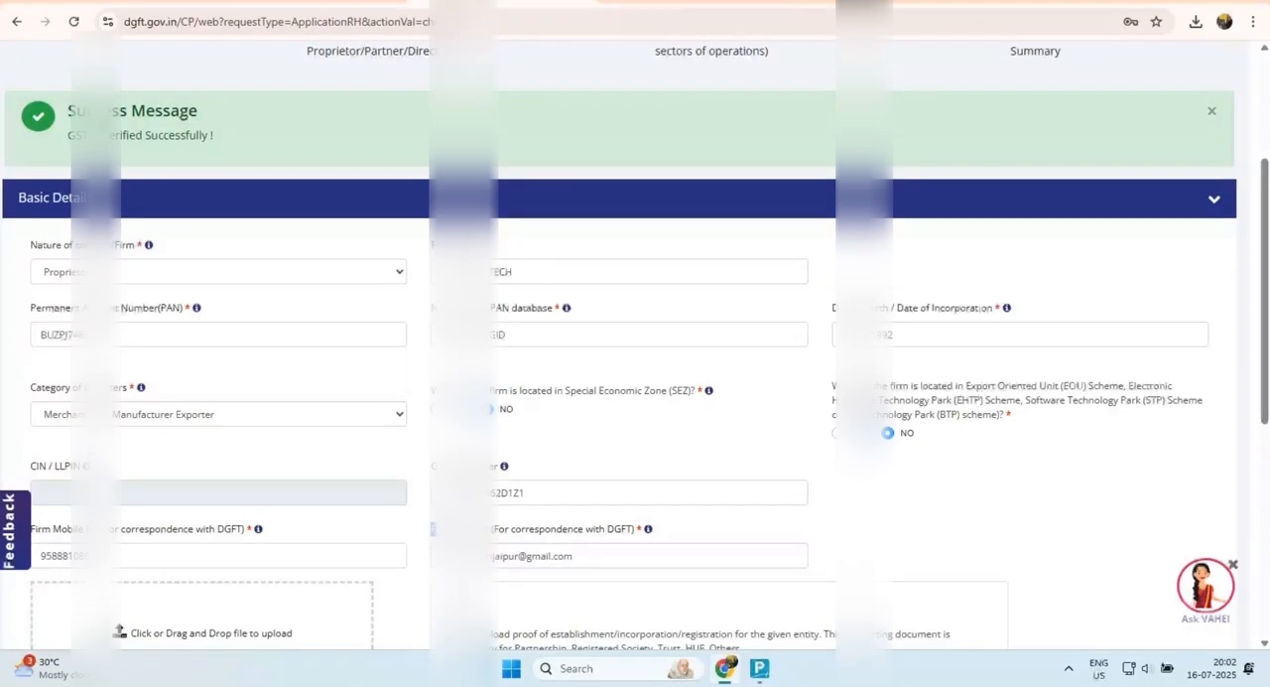
# - Read the upload note and attach GST CERTIFICATE.pdf as the firm's proof of establishment in Basic Details
pyautogui.scroll(-5, 635, 396)
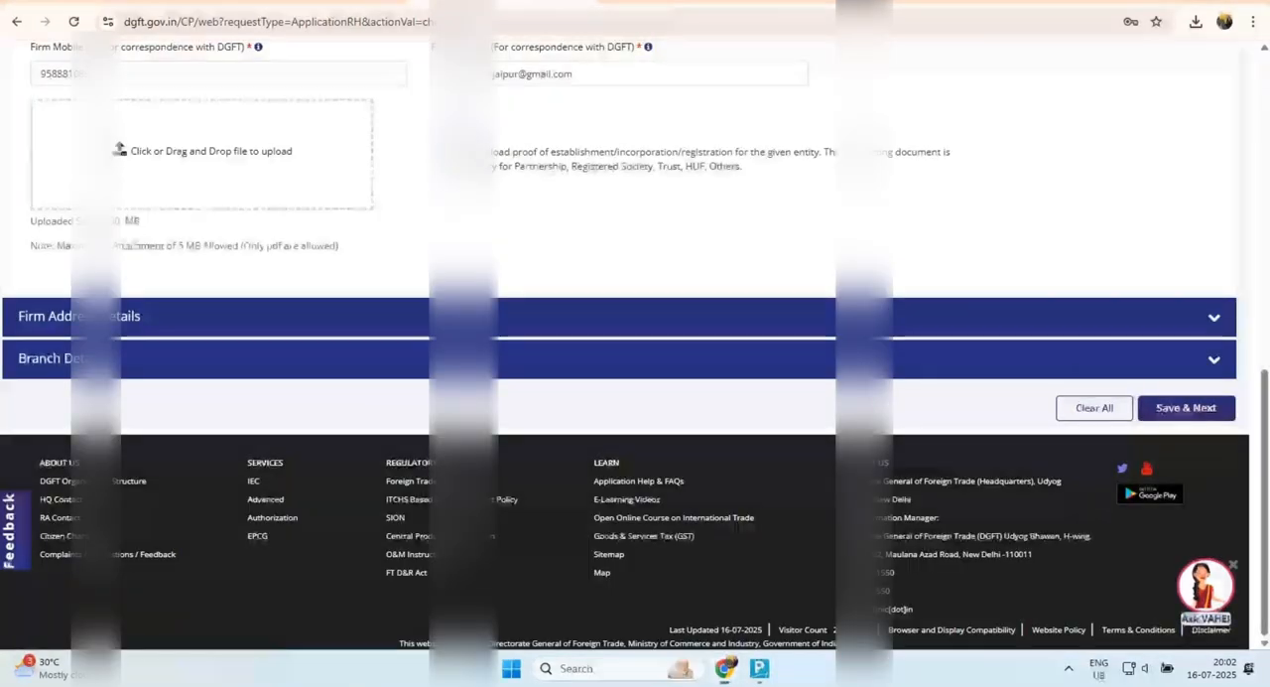
pyautogui.moveTo(488, 152); pyautogui.dragTo(742, 166)
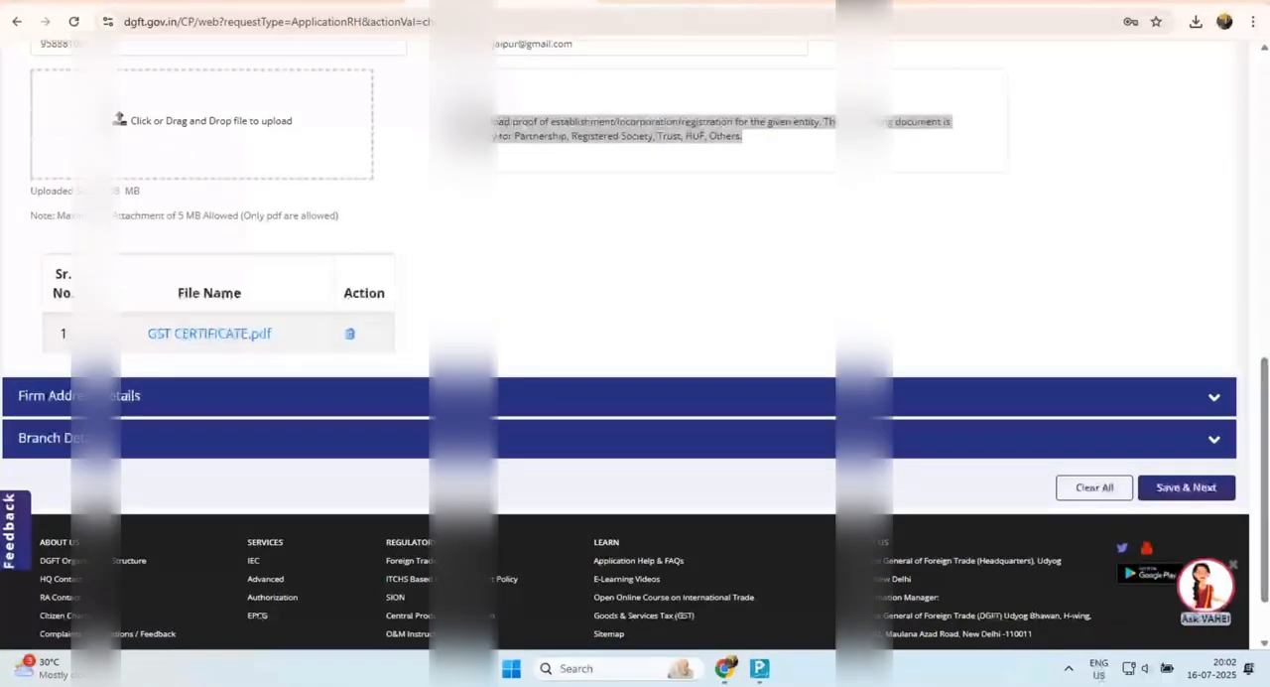
pyautogui.moveTo(149, 333); pyautogui.dragTo(234, 334)
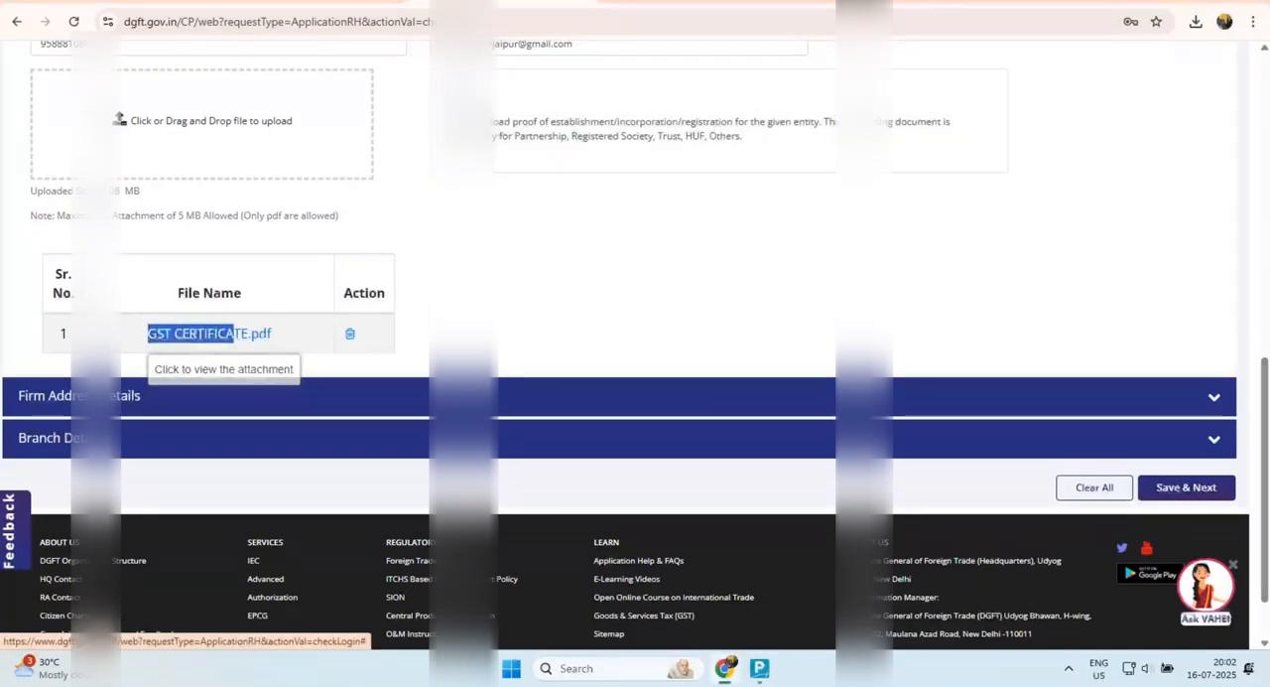
pyautogui.click(635, 134)
# - Open Firm Address Details and fill in the firm's address lines, PIN code, city, state, district and jurisdictional DGFT RA
pyautogui.click(635, 396)
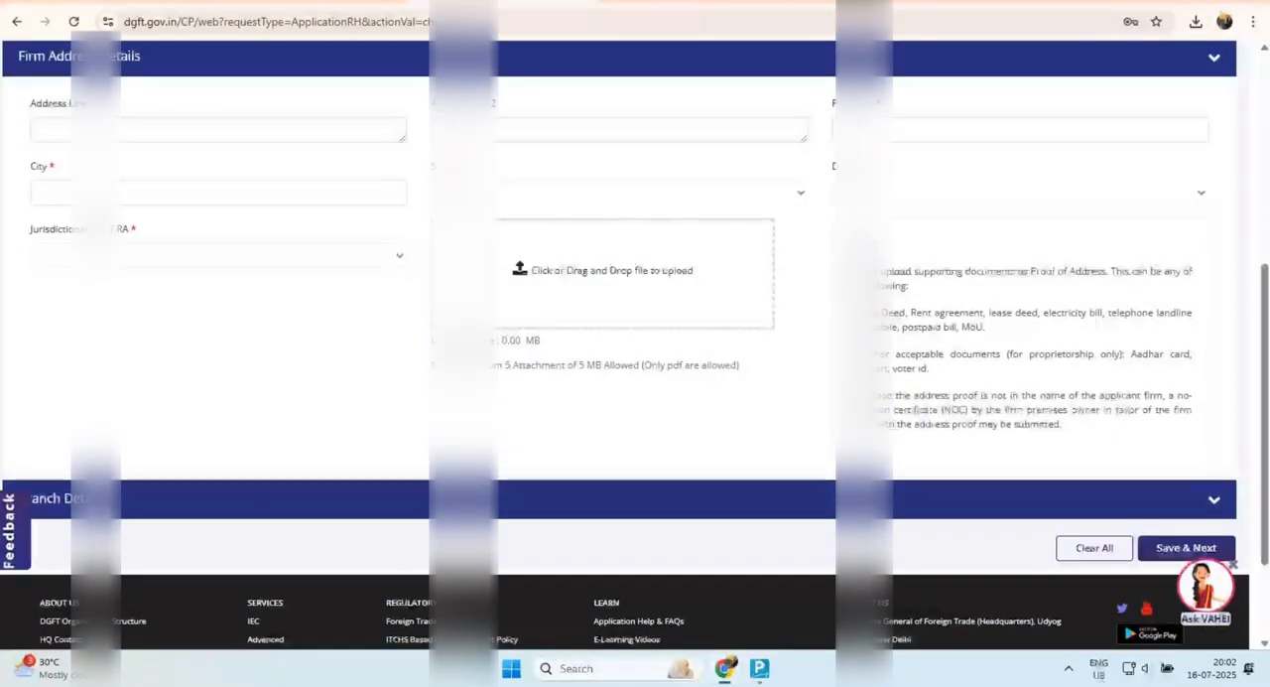
pyautogui.scroll(1, 635, 347)
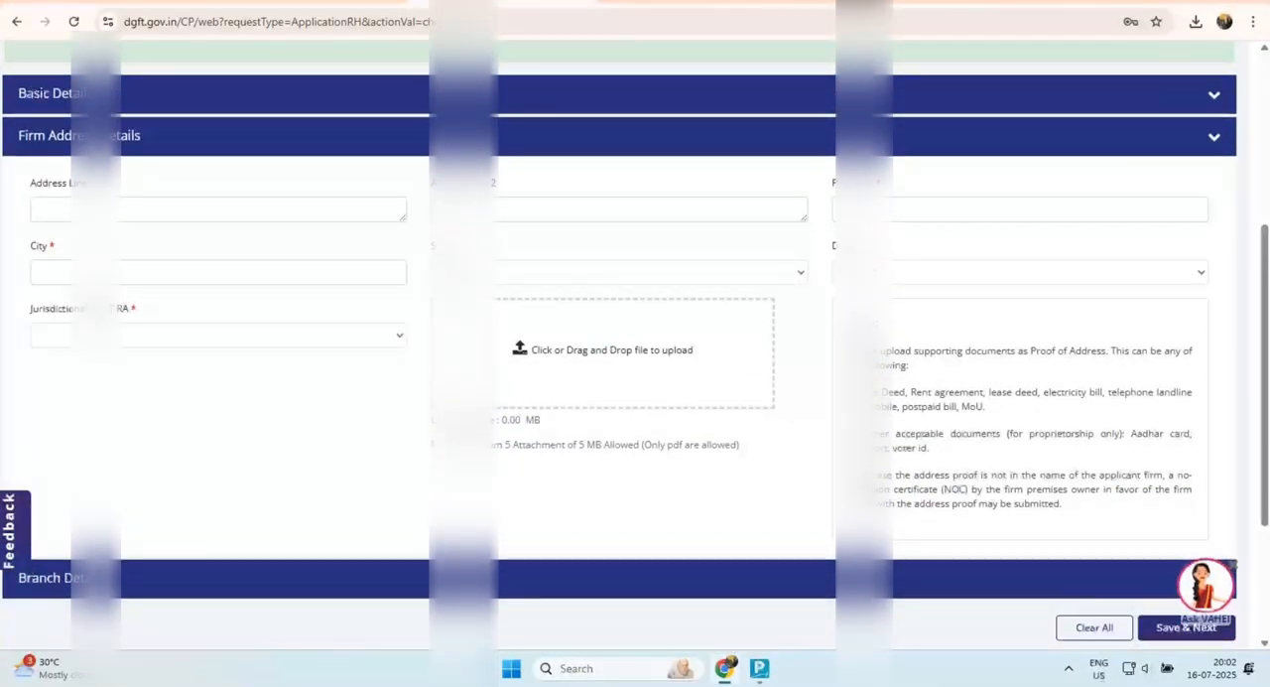
pyautogui.click(96, 210)
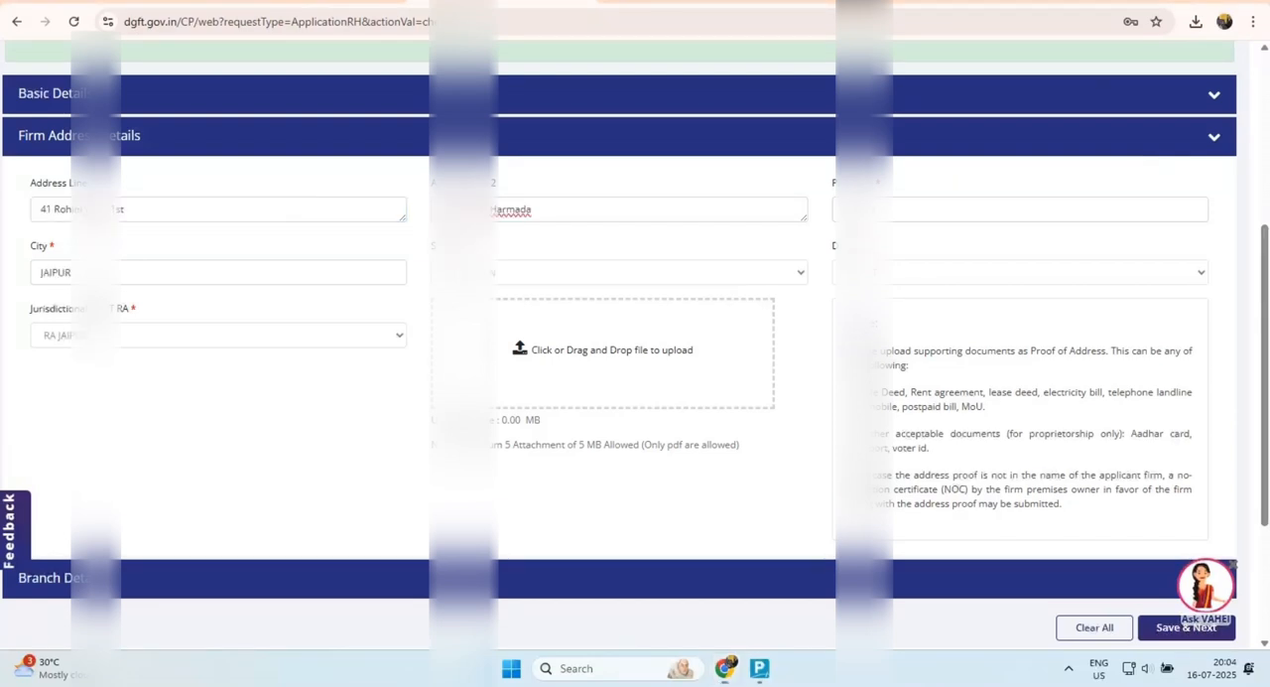
# - Review the firm's address line, PIN code, city, state, district and jurisdictional DGFT RA entries
pyautogui.moveTo(30, 183); pyautogui.dragTo(101, 183)
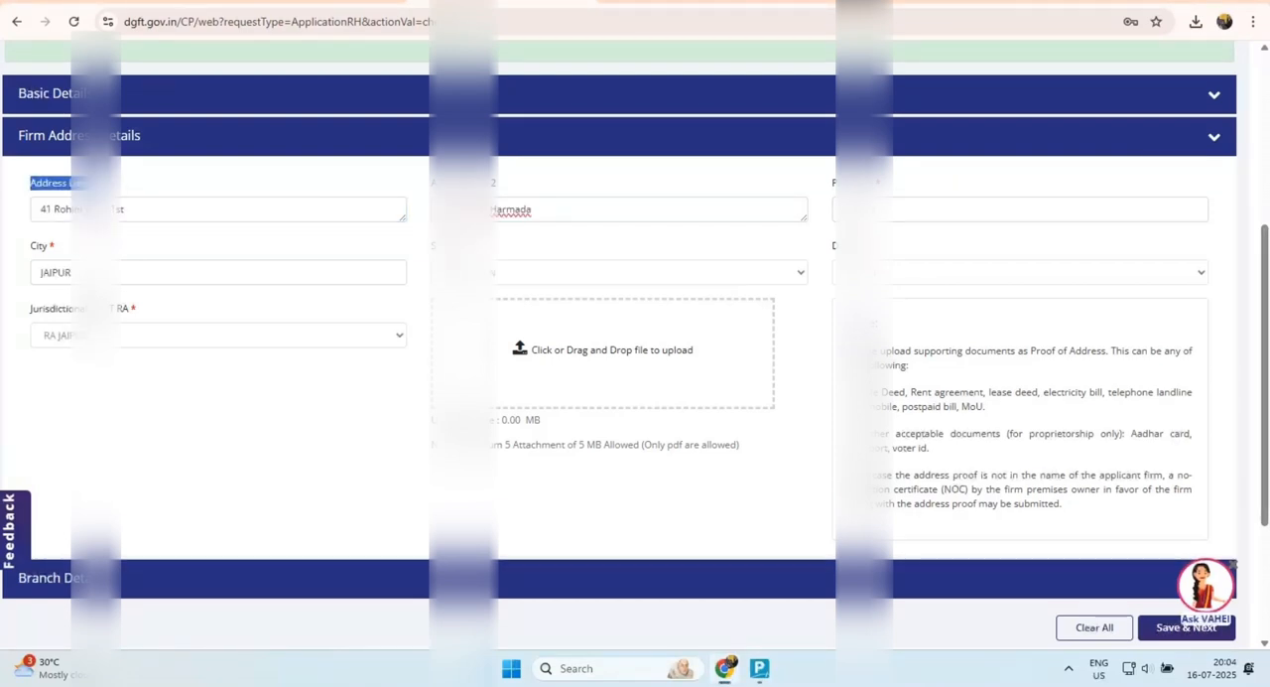
pyautogui.moveTo(431, 183); pyautogui.dragTo(497, 183)
pyautogui.moveTo(840, 183); pyautogui.dragTo(881, 183)
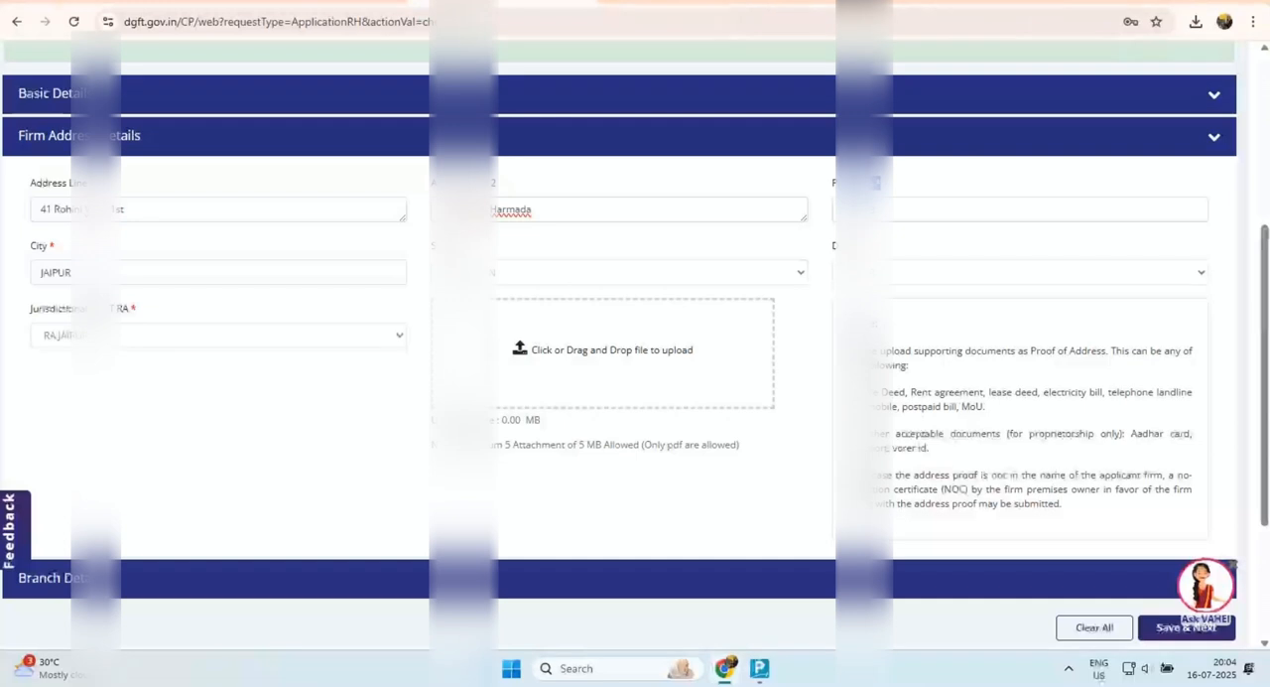
pyautogui.moveTo(30, 245); pyautogui.dragTo(52, 245)
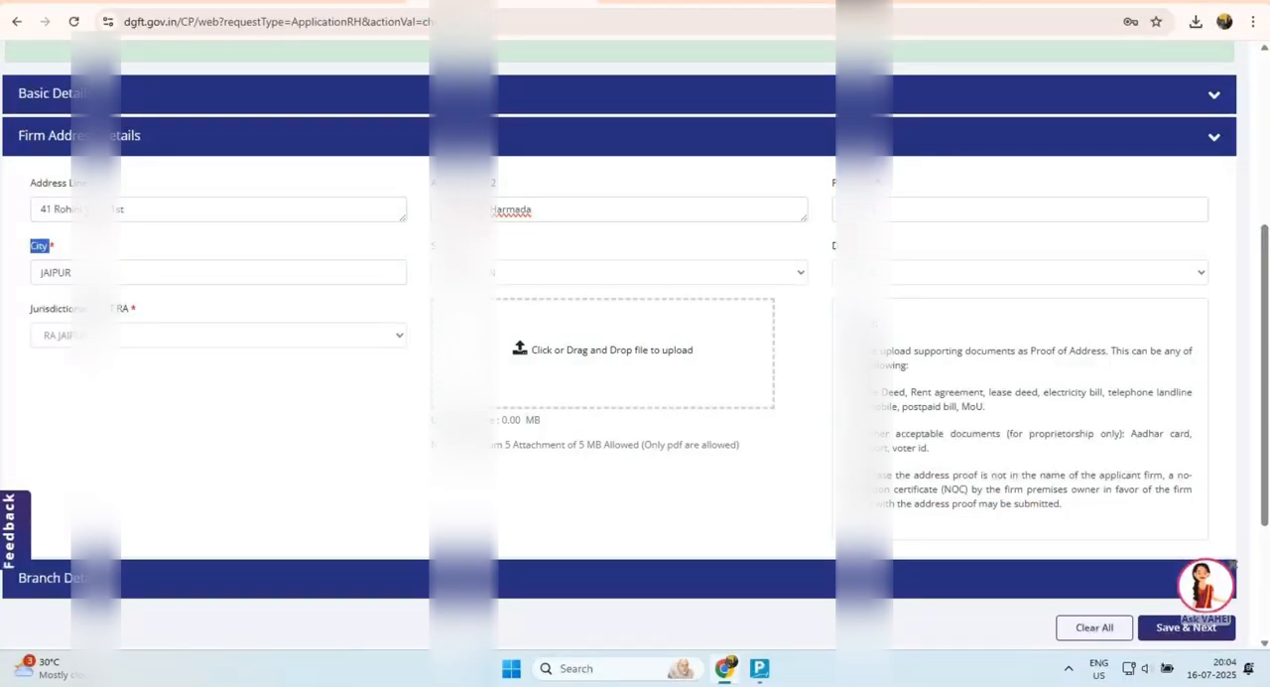
pyautogui.moveTo(431, 245); pyautogui.dragTo(437, 245)
pyautogui.moveTo(833, 245); pyautogui.dragTo(837, 245)
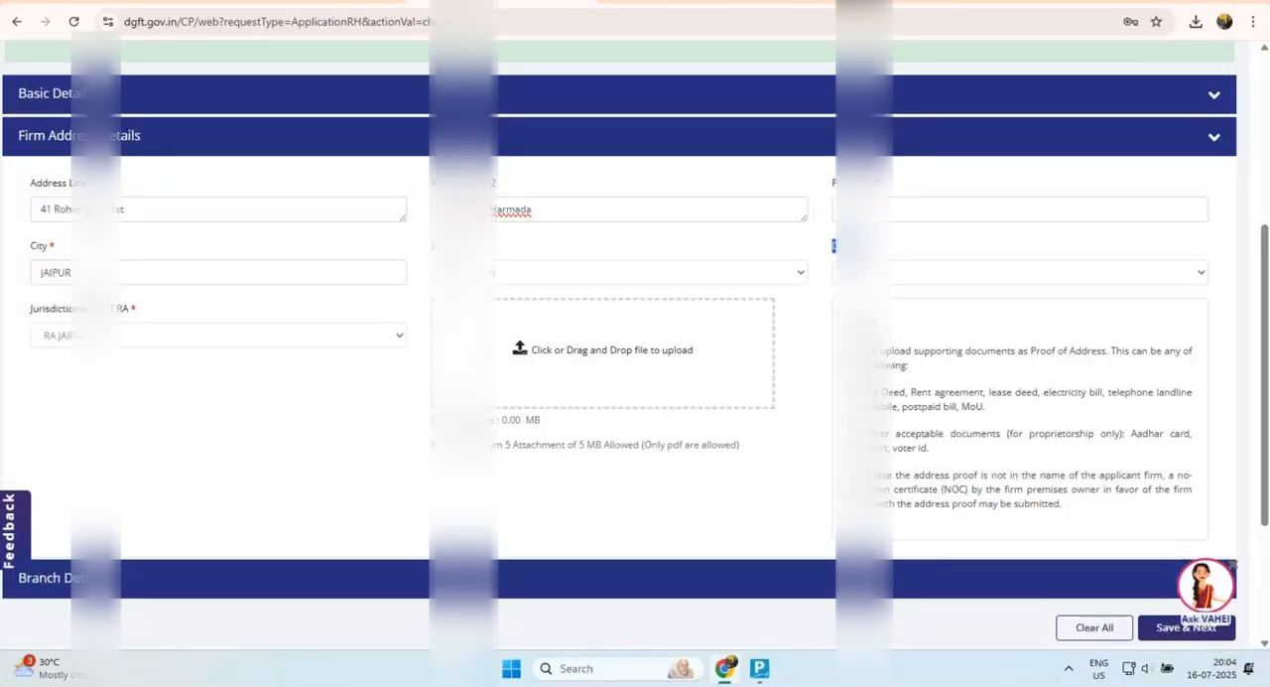
pyautogui.moveTo(31, 308); pyautogui.dragTo(123, 309)
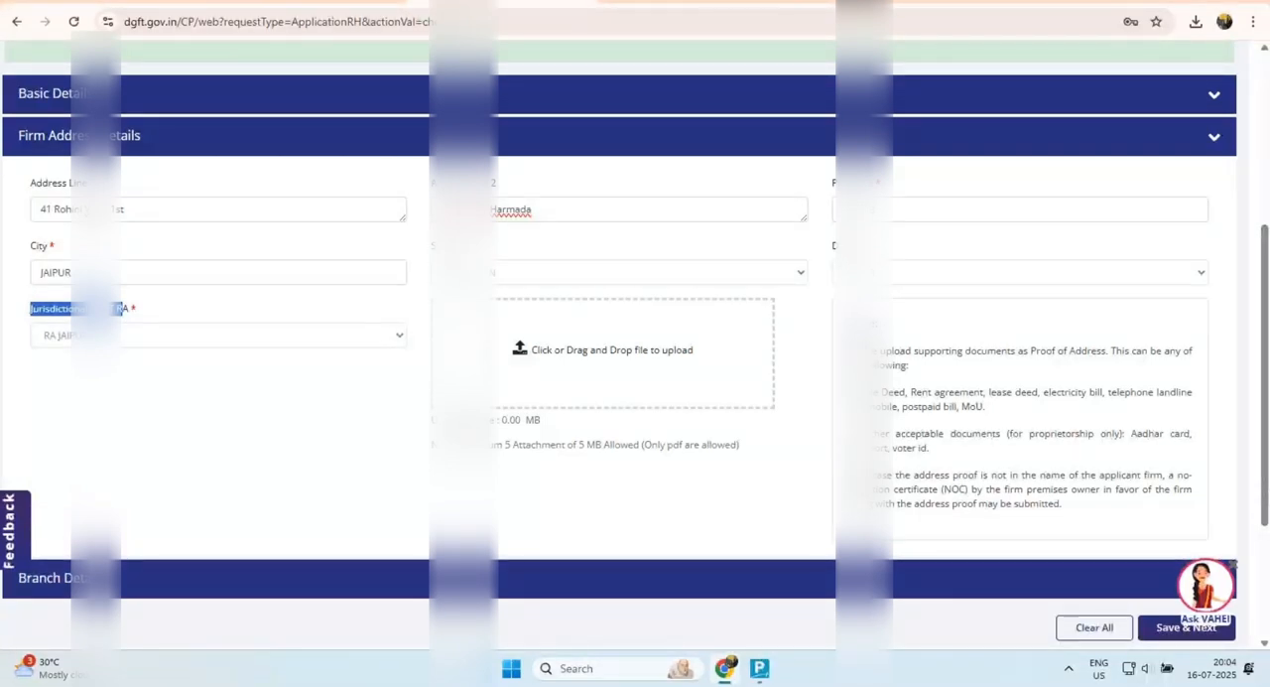
# - Read the accepted proof-of-address documents, upload DOCUMENTS.pdf as the firm's address proof and proceed to Branch Details
pyautogui.moveTo(848, 350); pyautogui.dragTo(928, 406)
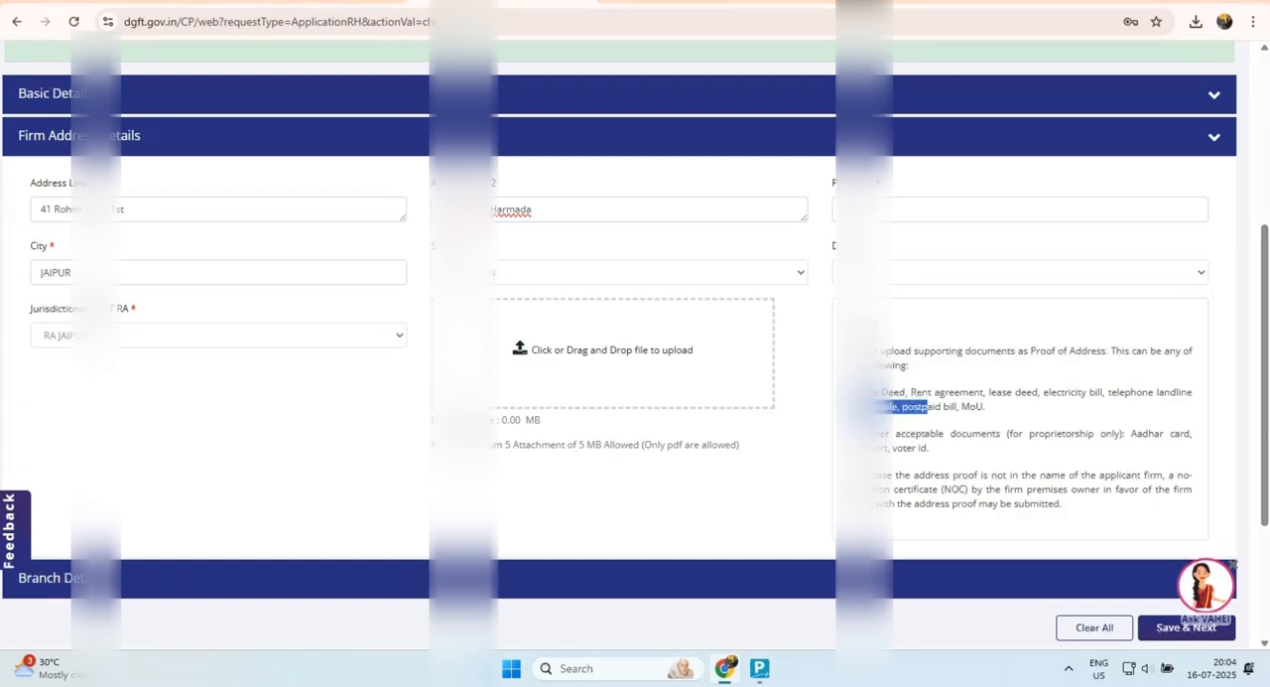
pyautogui.moveTo(865, 447); pyautogui.dragTo(903, 448)
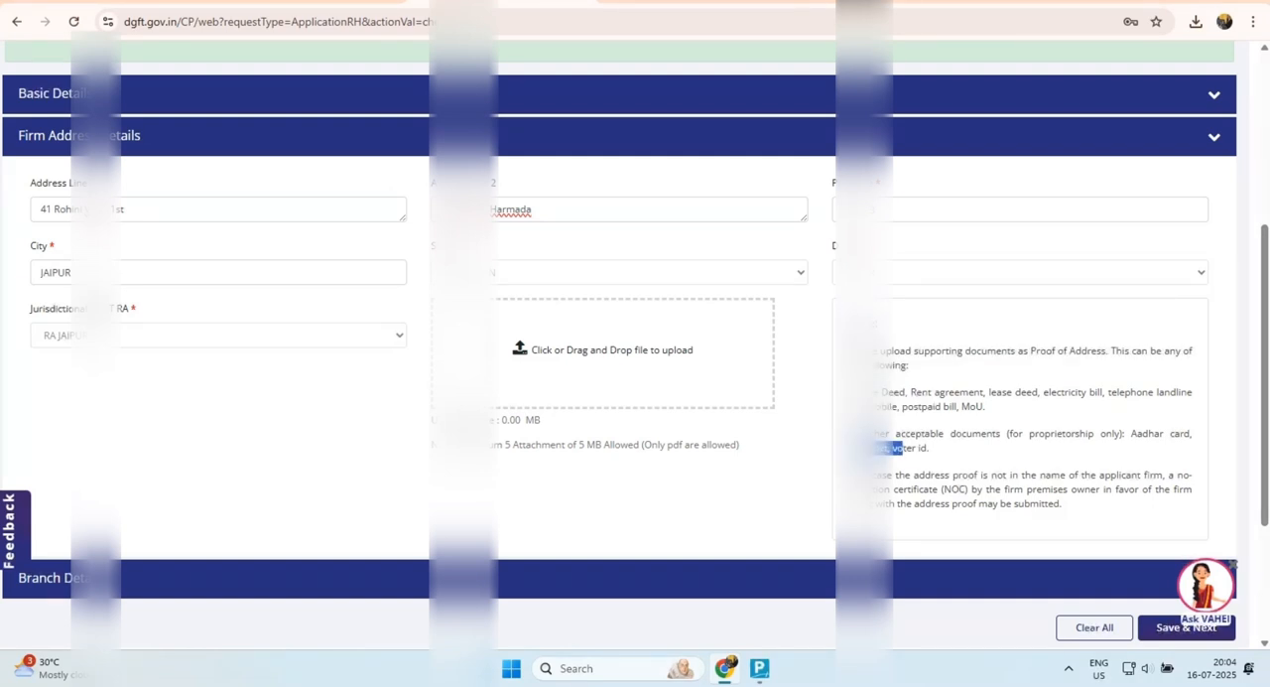
pyautogui.moveTo(867, 489); pyautogui.dragTo(954, 489)
pyautogui.click(954, 489)
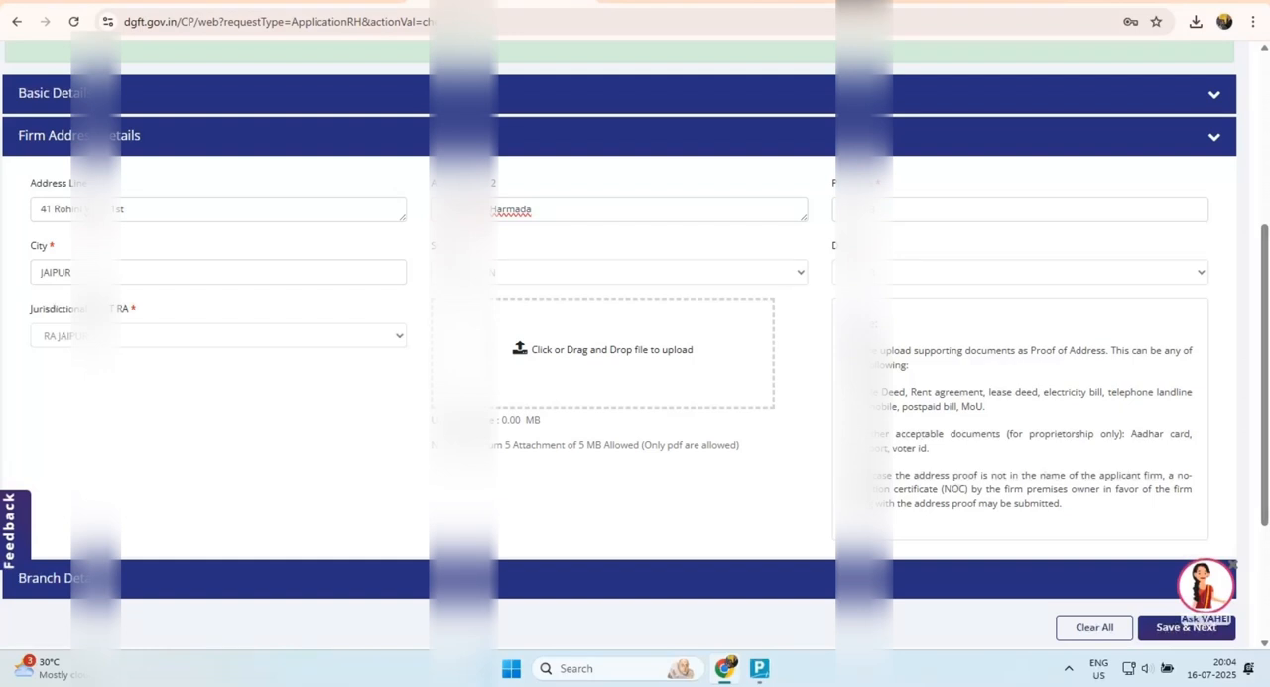
pyautogui.click(561, 352)
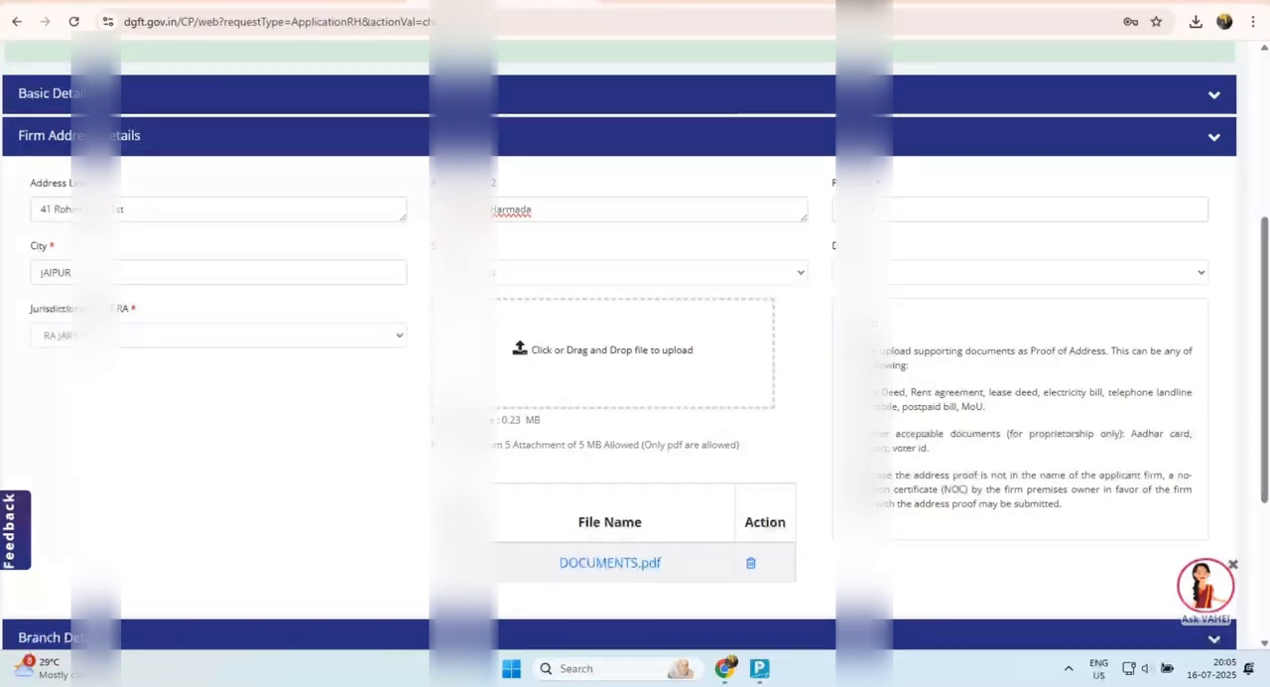
pyautogui.scroll(-2, 635, 343)
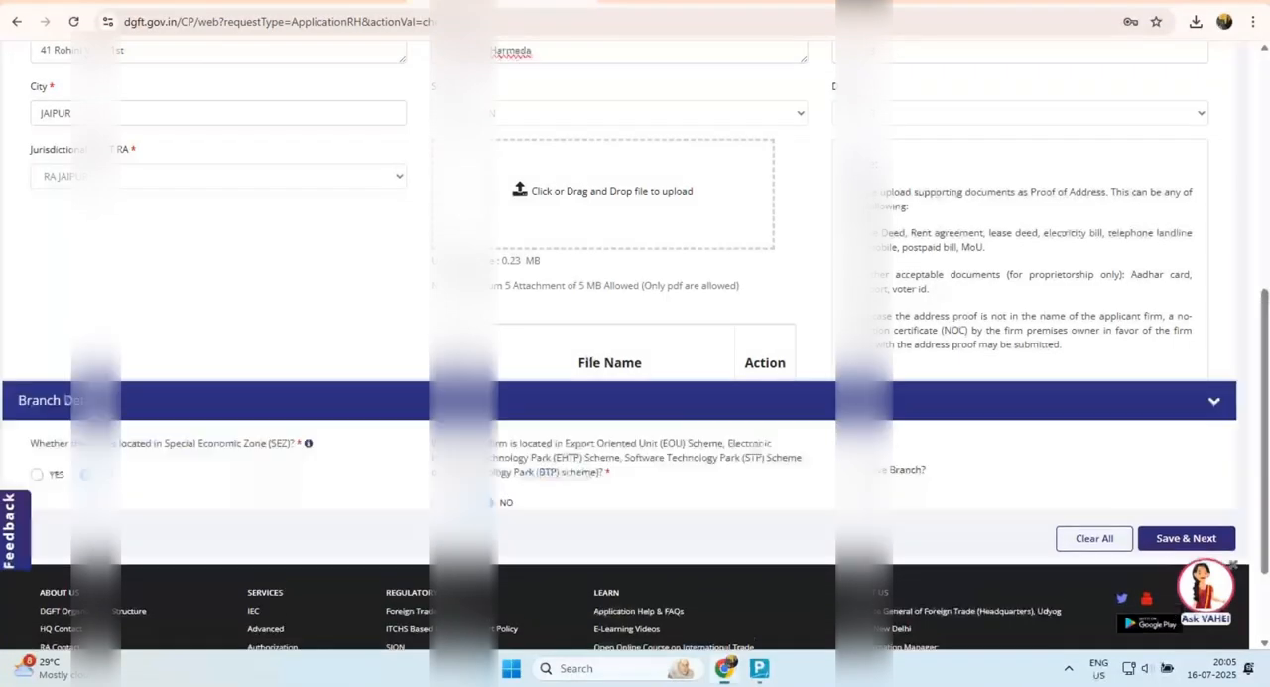
# - Fill in the branch's GSTIN, address lines, city, PIN code, state and district in Branch Details and add the branch to the list
pyautogui.scroll(1, 635, 343)
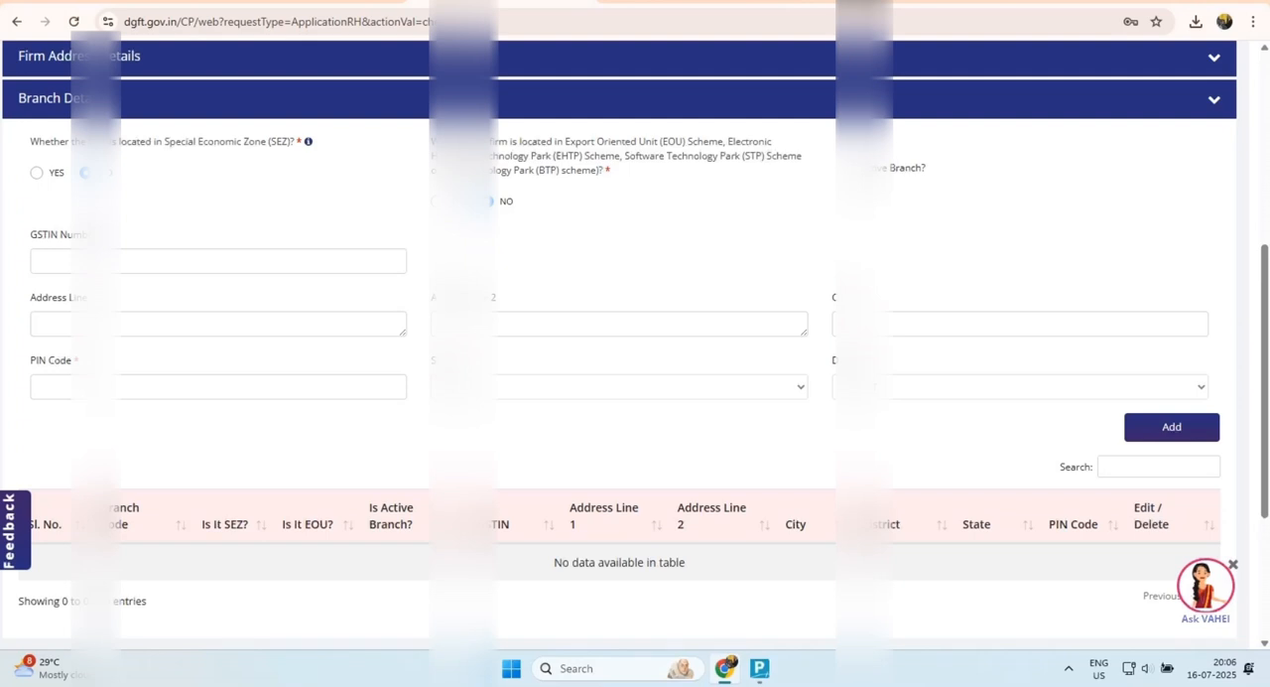
pyautogui.scroll(-1, 635, 343)
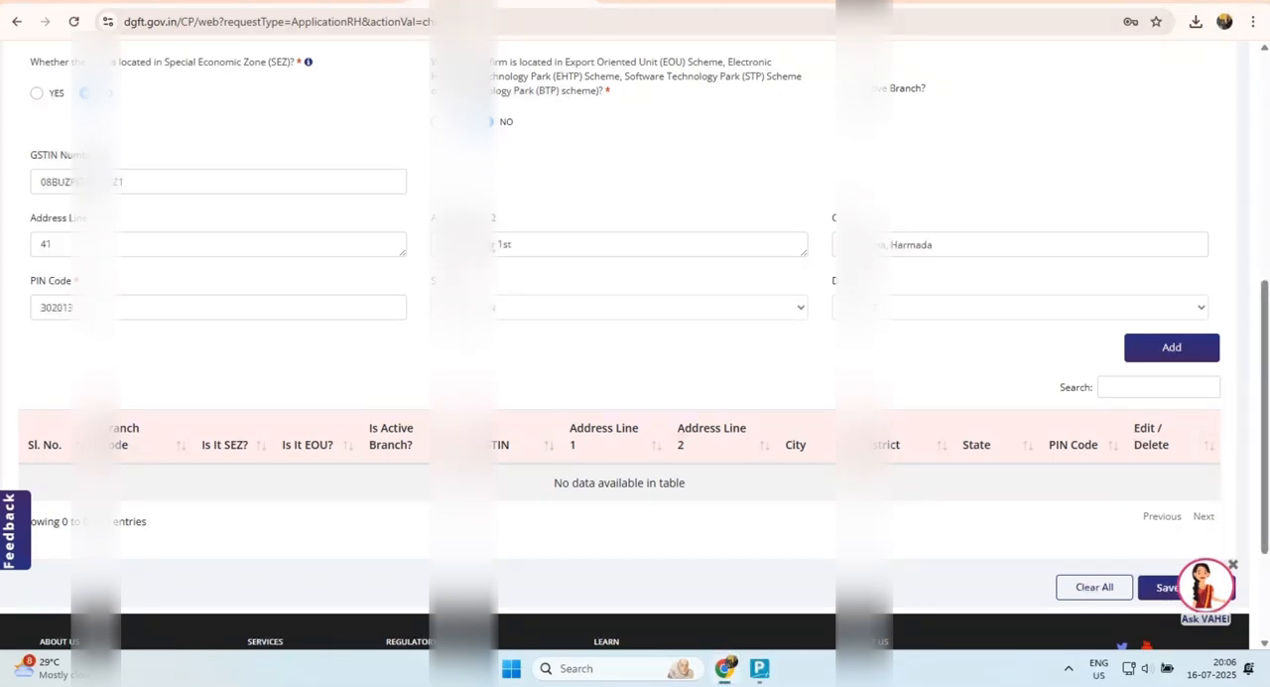
pyautogui.moveTo(98, 156); pyautogui.dragTo(33, 156)
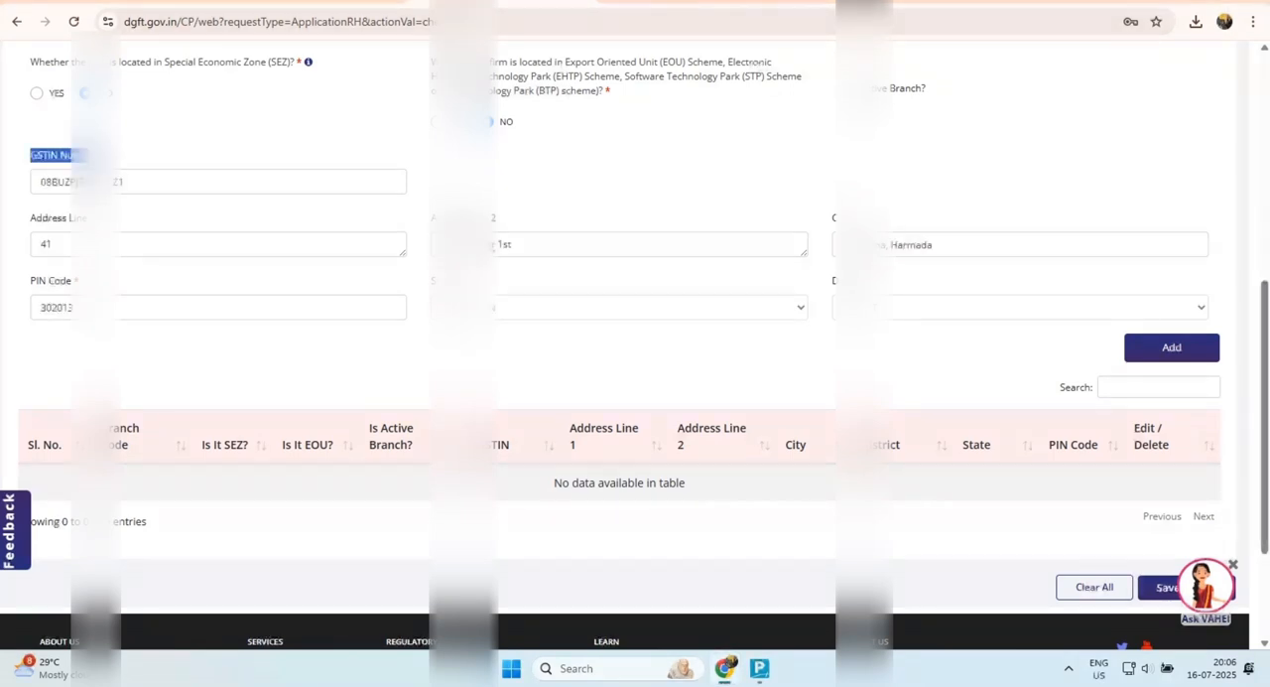
pyautogui.moveTo(37, 218); pyautogui.dragTo(96, 219)
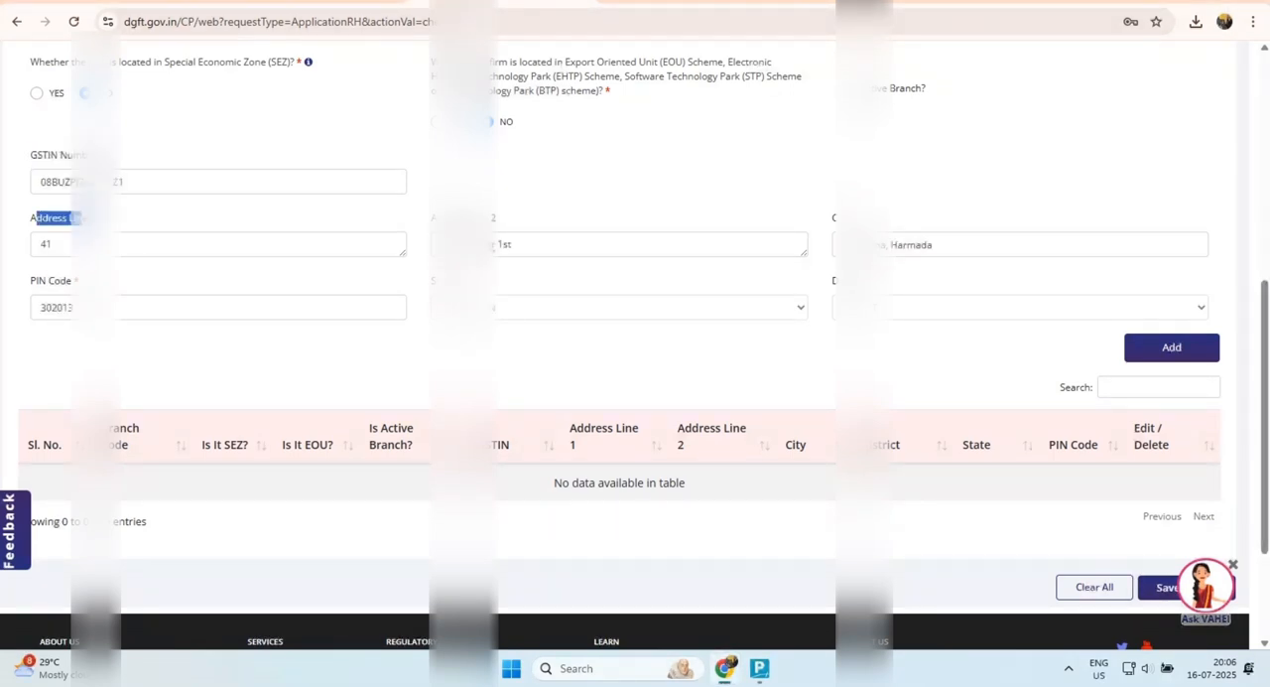
pyautogui.moveTo(431, 219); pyautogui.dragTo(497, 218)
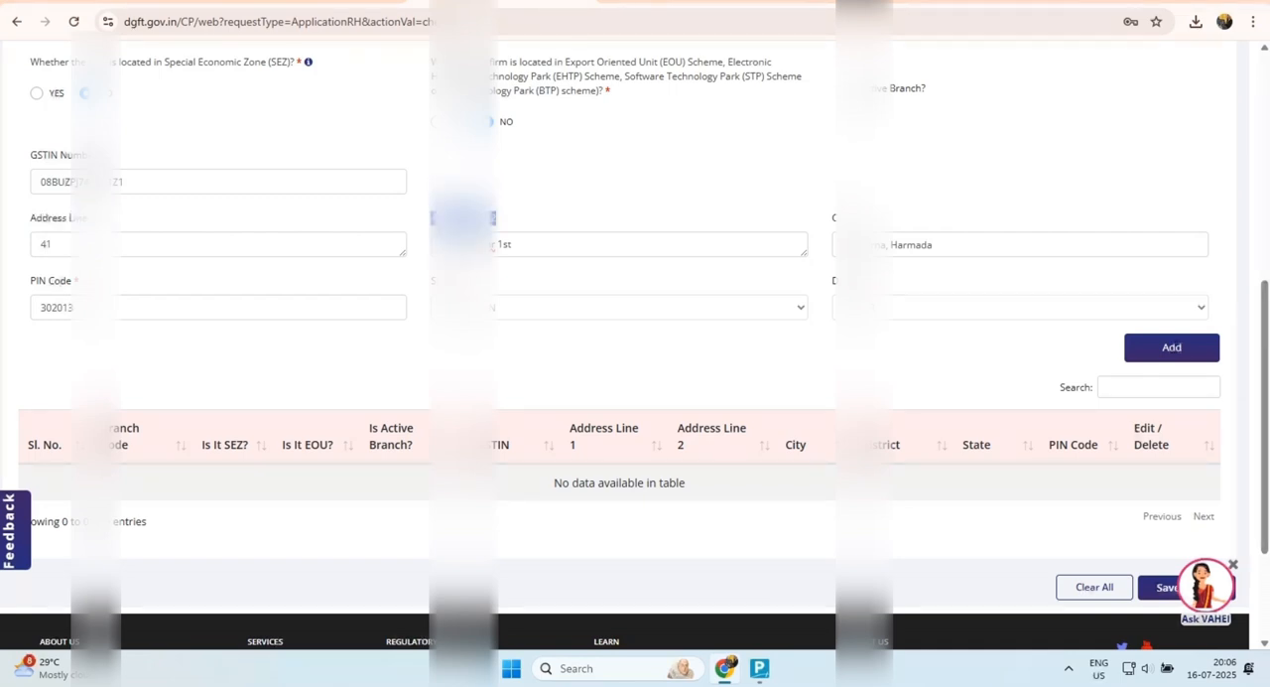
pyautogui.moveTo(831, 218); pyautogui.dragTo(839, 218)
pyautogui.moveTo(35, 281); pyautogui.dragTo(87, 282)
pyautogui.moveTo(436, 281); pyautogui.dragTo(469, 282)
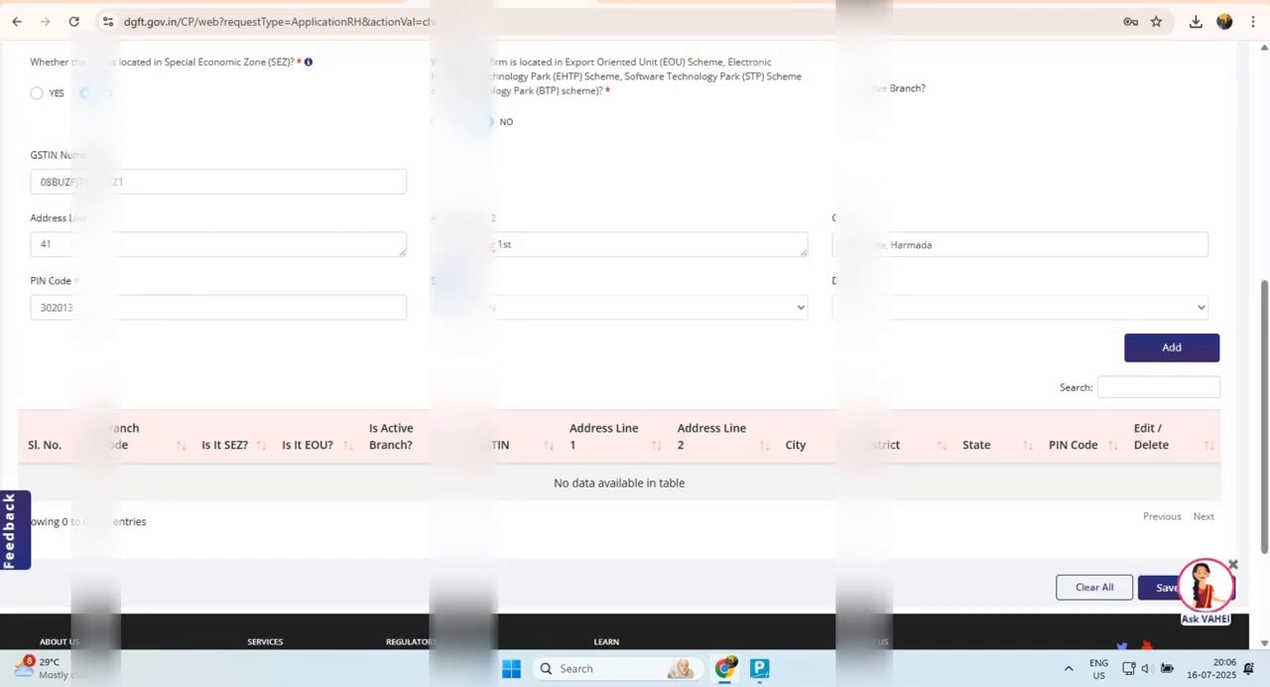
pyautogui.moveTo(831, 281); pyautogui.dragTo(841, 281)
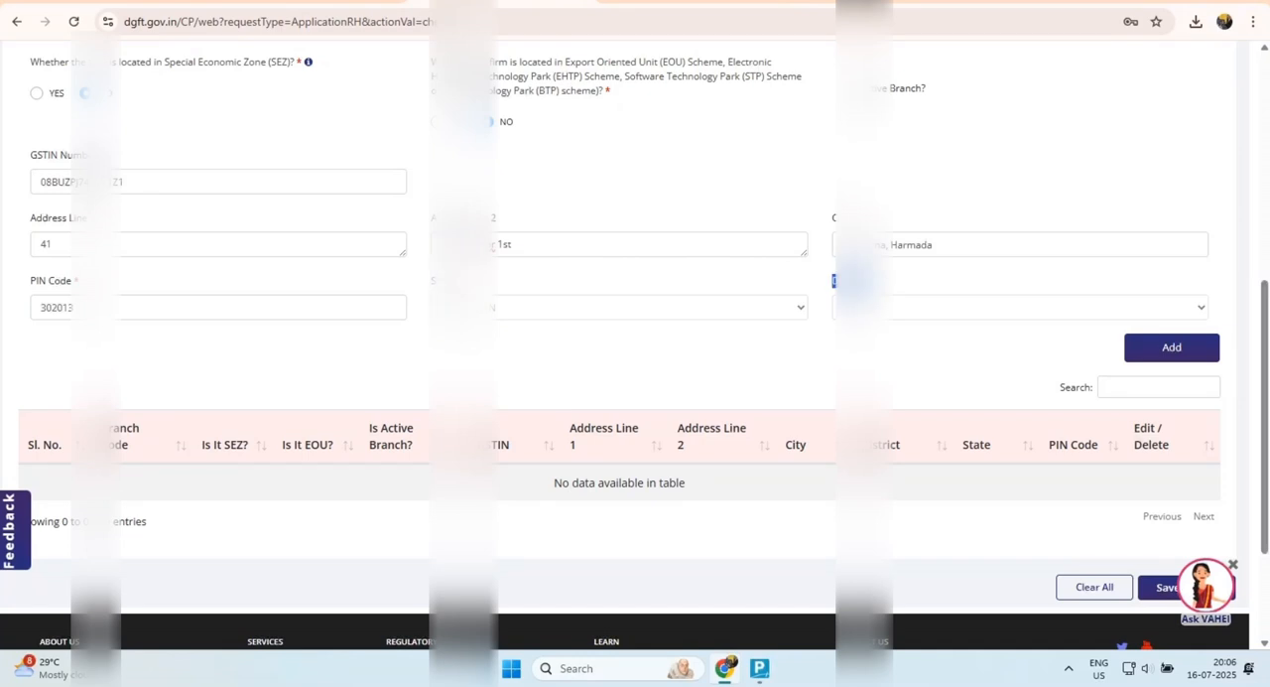
pyautogui.click(861, 282)
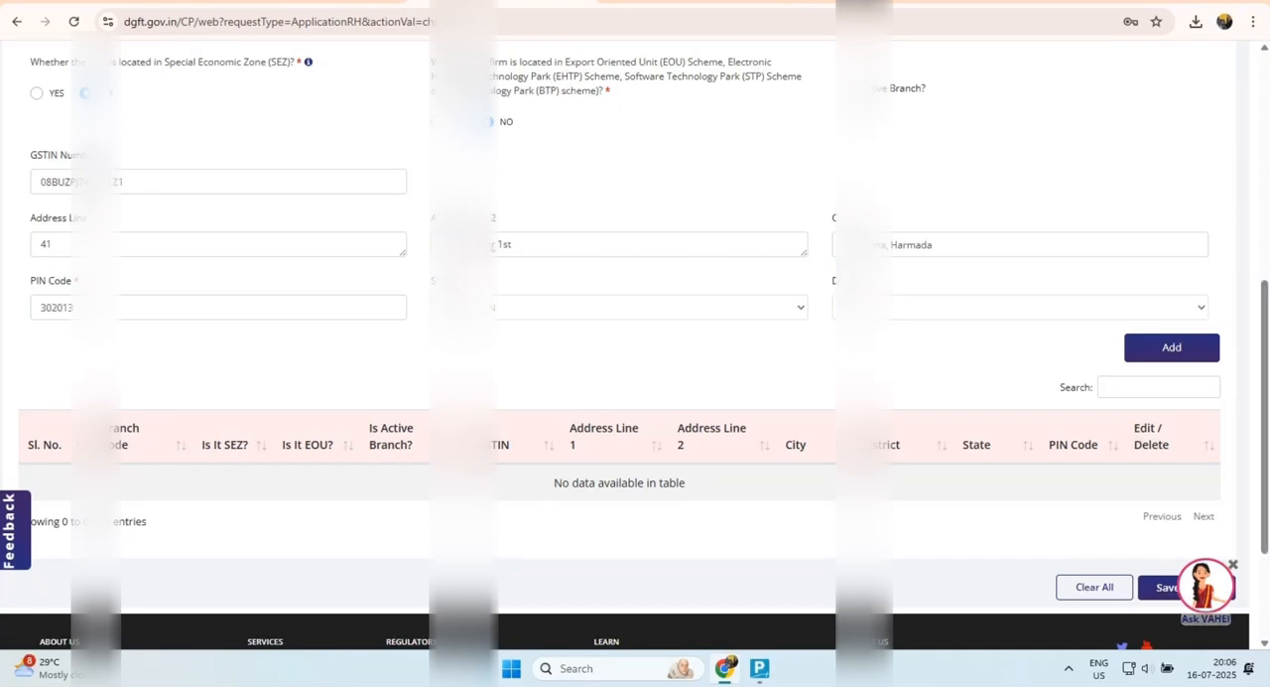
pyautogui.click(1172, 347)
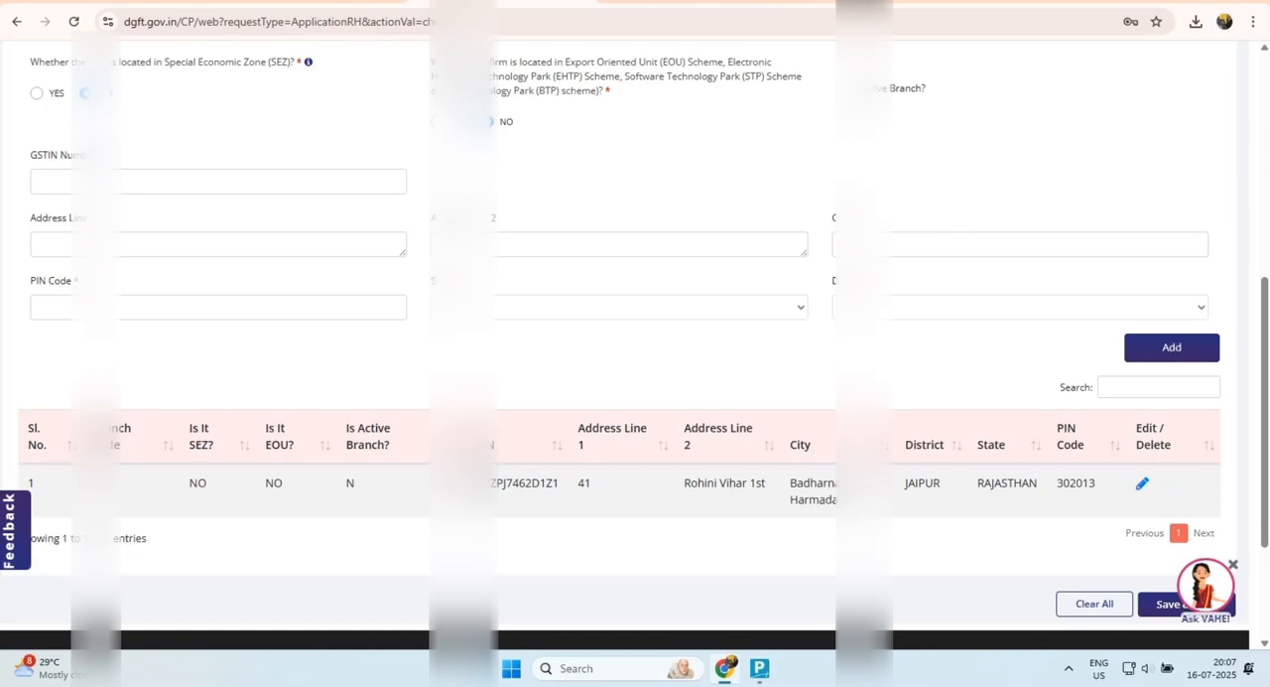
# - Save the General Information section, continue to the proprietor details and read the save message
pyautogui.scroll(-2, 635, 347)
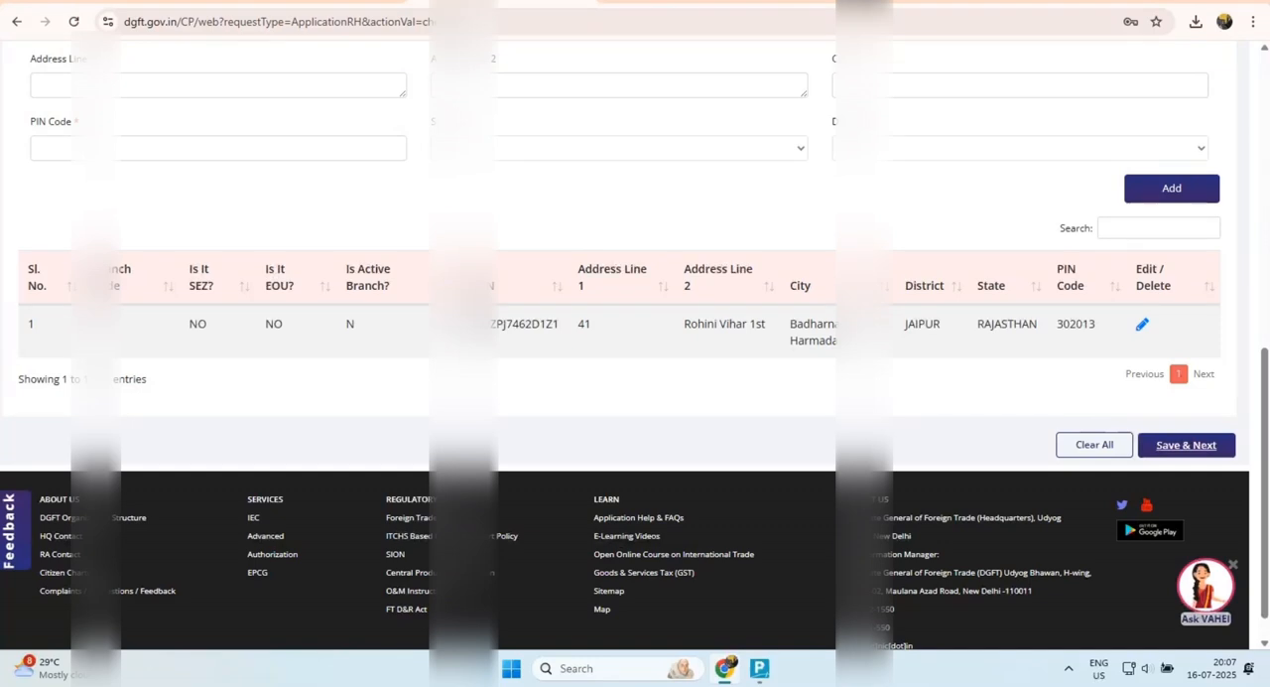
pyautogui.click(1185, 444)
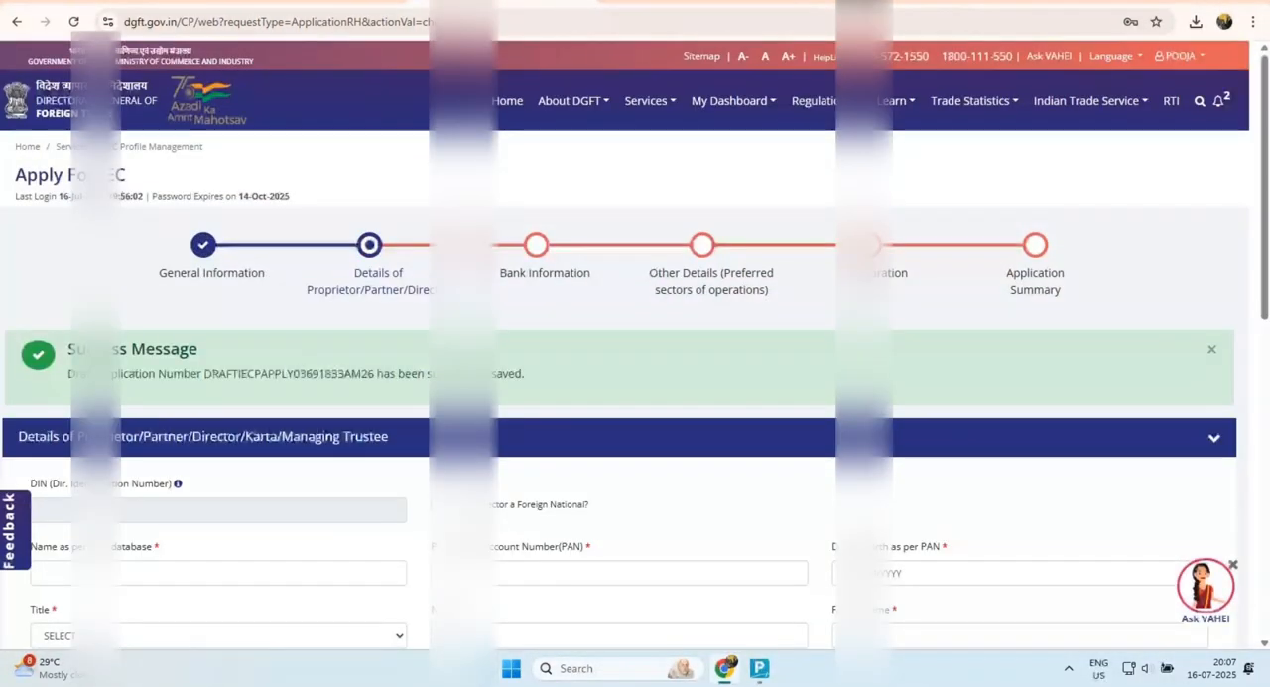
pyautogui.tripleClick(79, 349)
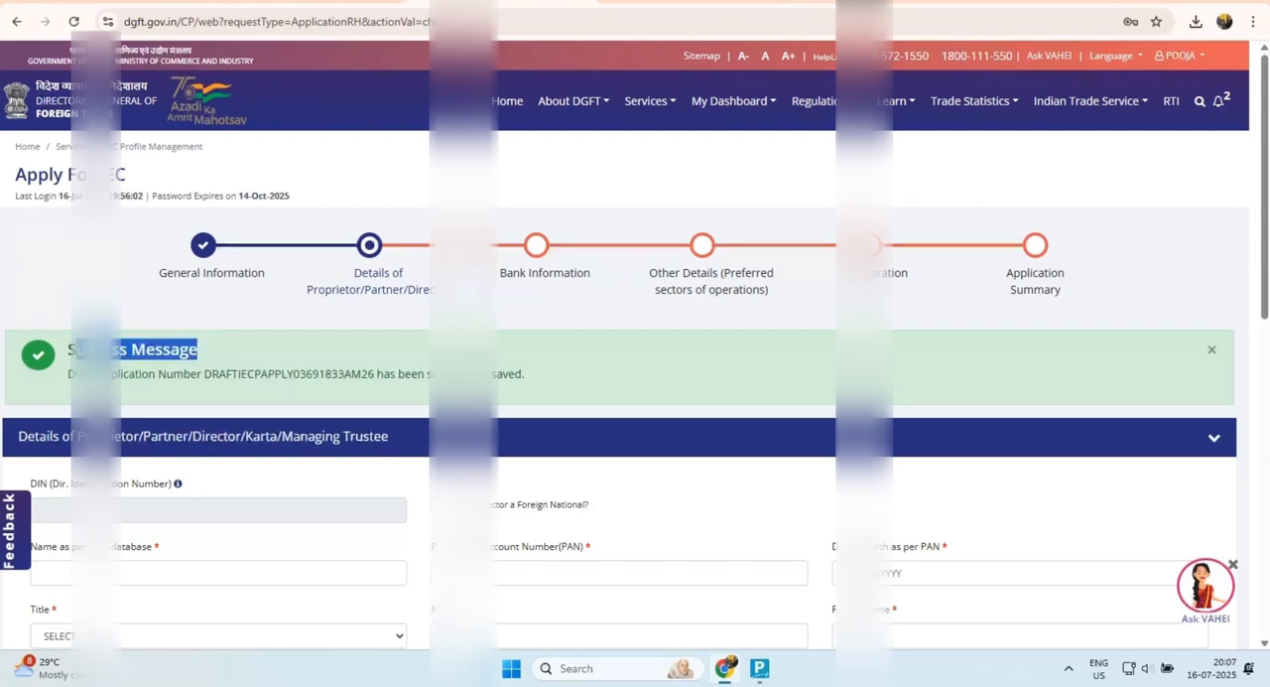
pyautogui.moveTo(67, 374); pyautogui.dragTo(523, 374)
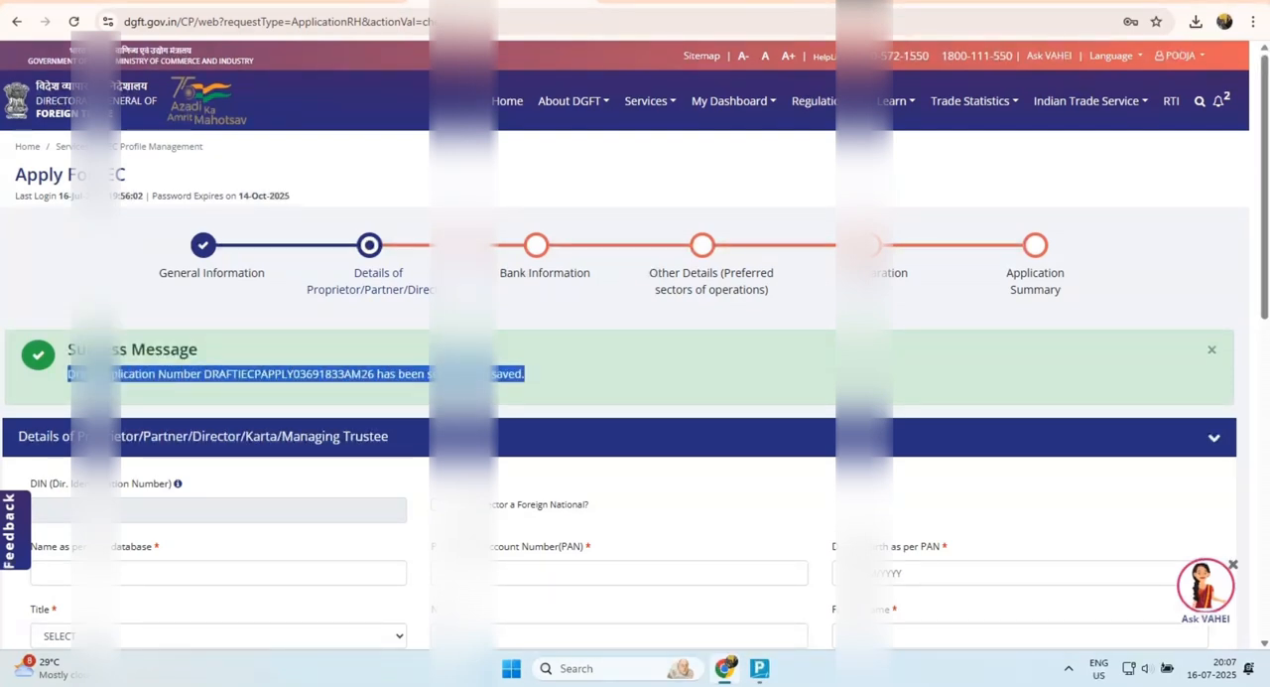
pyautogui.click(615, 382)
# - Fill in the proprietor's PAN details, title Ms., father's name, address and mobile number, and validate the PAN
pyautogui.scroll(-10, 615, 382)
pyautogui.click(1186, 421)
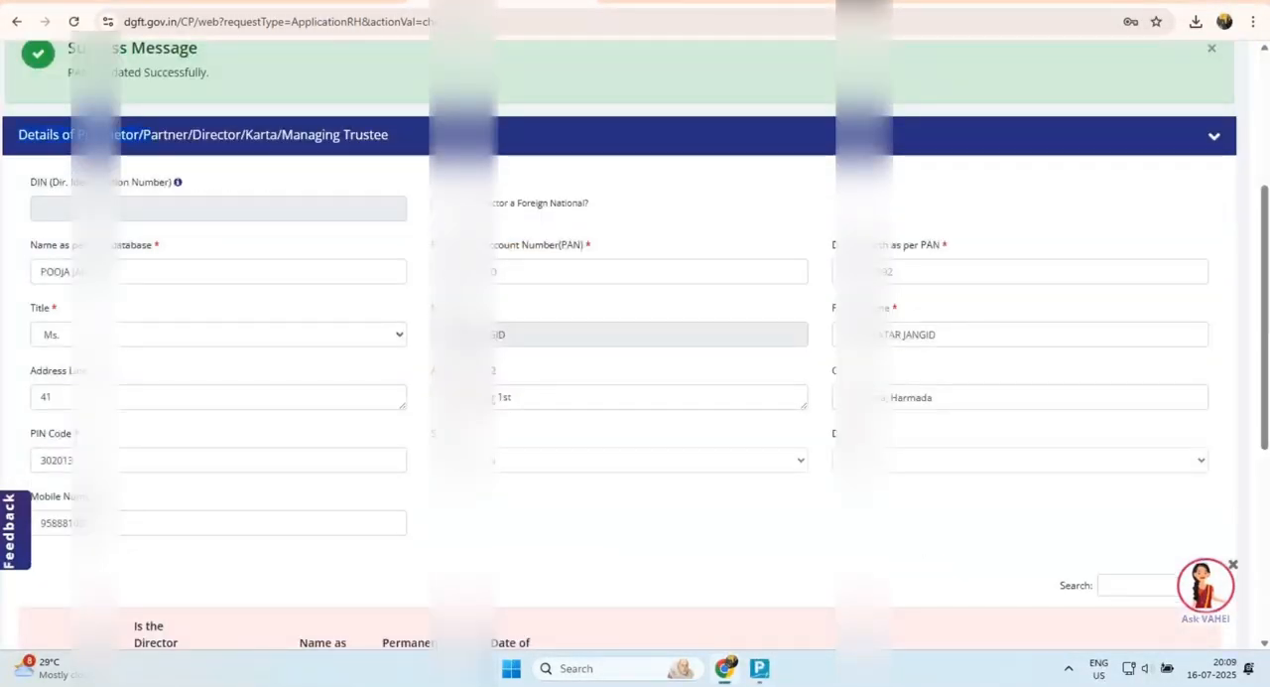
pyautogui.moveTo(151, 135); pyautogui.dragTo(189, 135)
pyautogui.moveTo(266, 135); pyautogui.dragTo(391, 135)
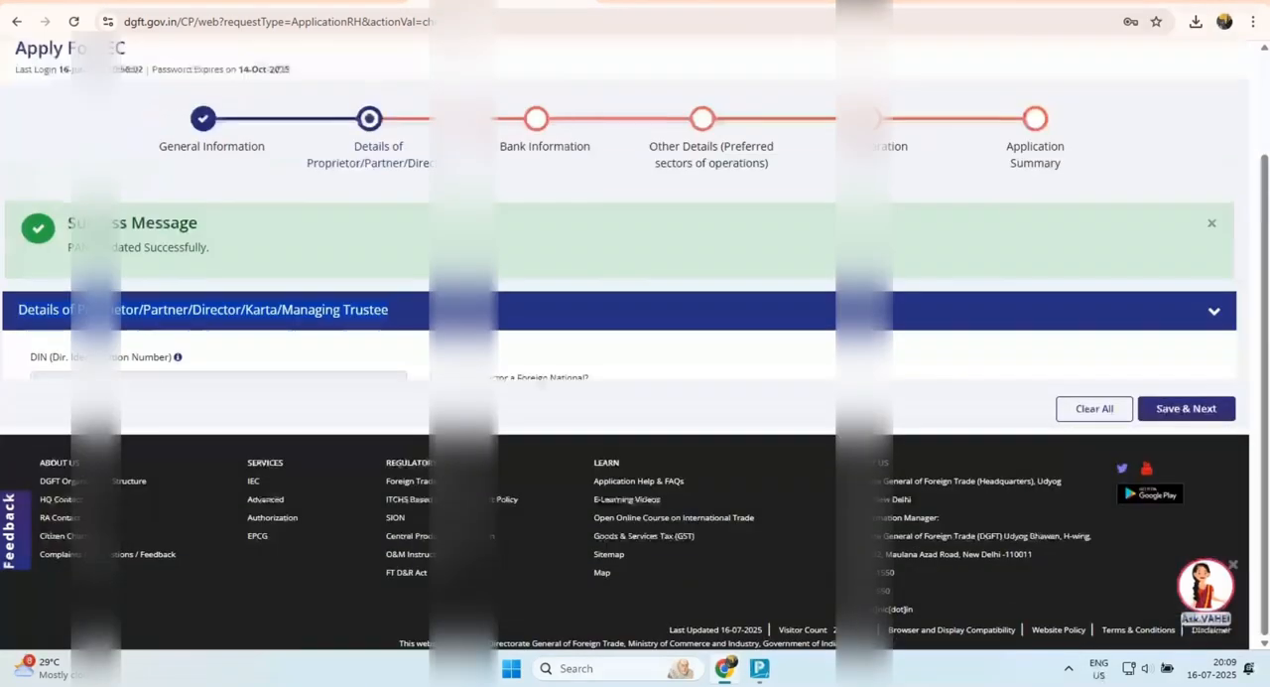
pyautogui.click(363, 359)
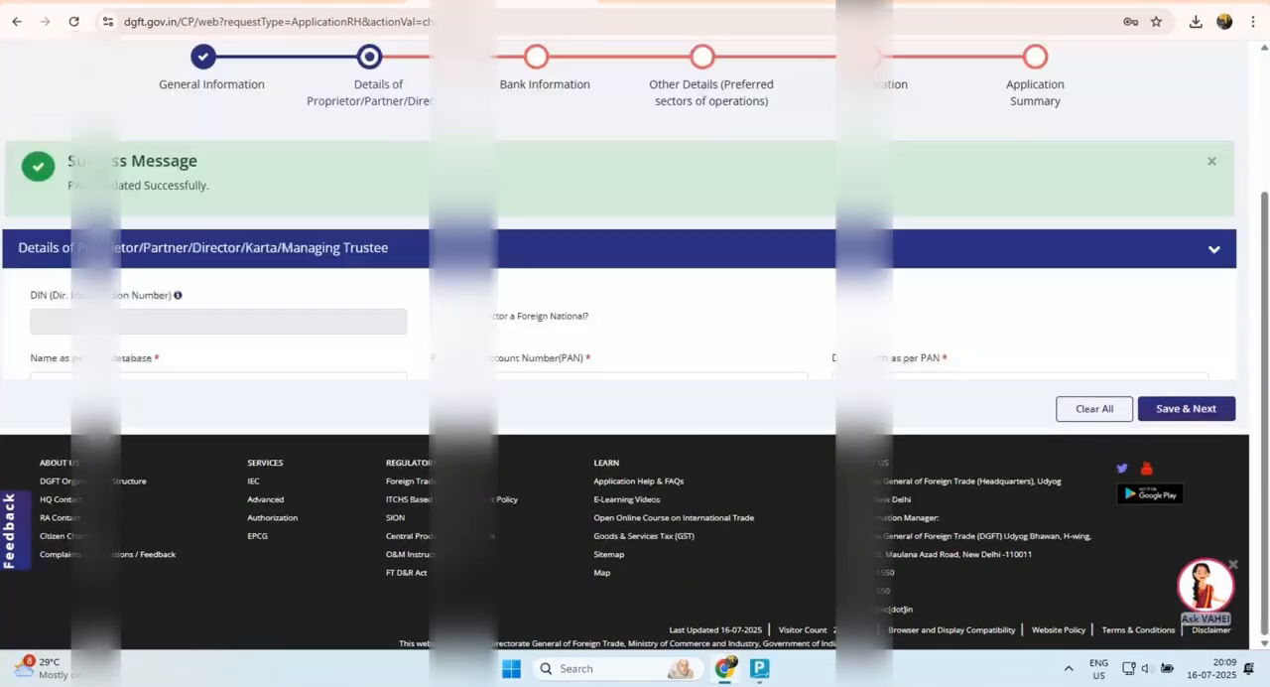
# - Review the proprietor's name, PAN, date of birth, title, father's name, address and mobile number entries
pyautogui.moveTo(37, 245); pyautogui.dragTo(42, 225)
pyautogui.click(42, 224)
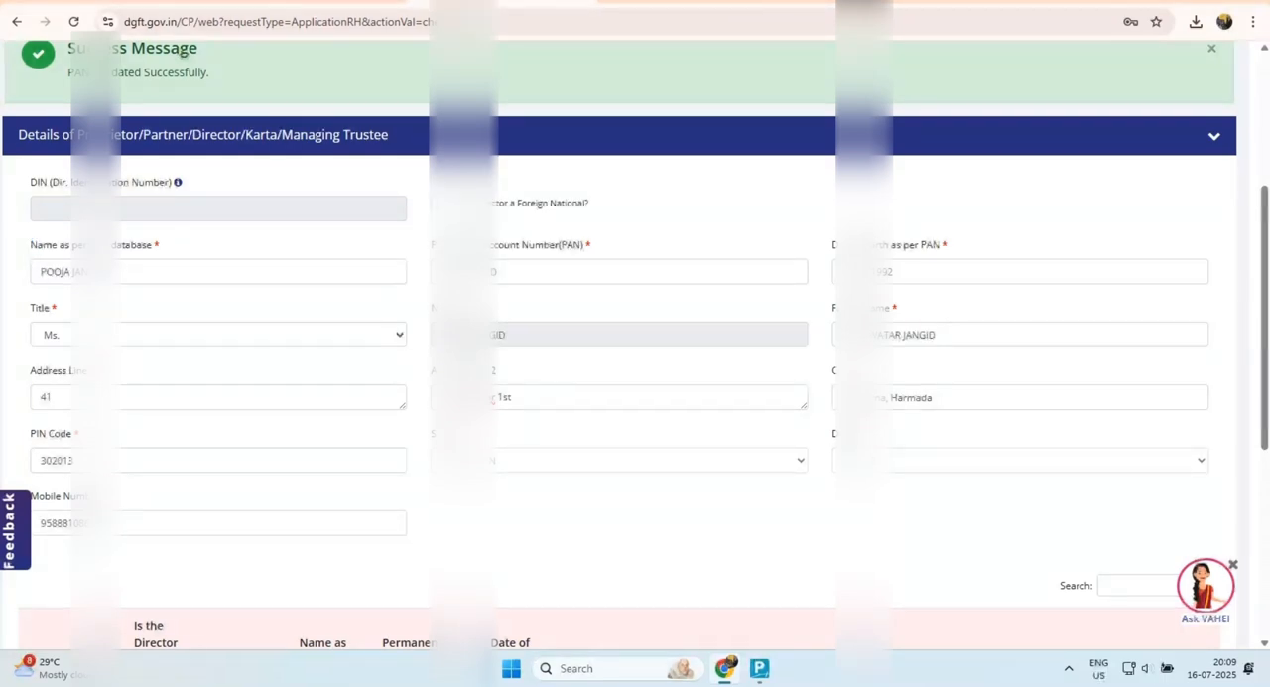
pyautogui.moveTo(432, 245); pyautogui.dragTo(566, 245)
pyautogui.moveTo(840, 245); pyautogui.dragTo(908, 245)
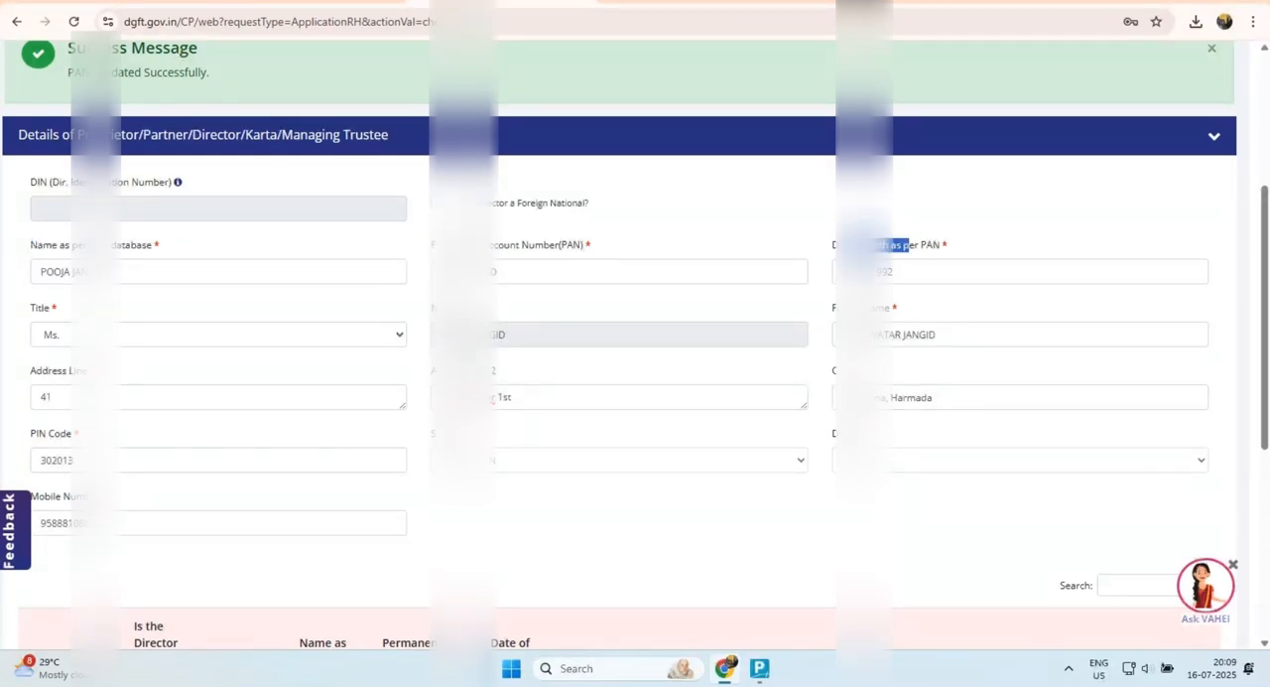
pyautogui.moveTo(31, 308); pyautogui.dragTo(51, 307)
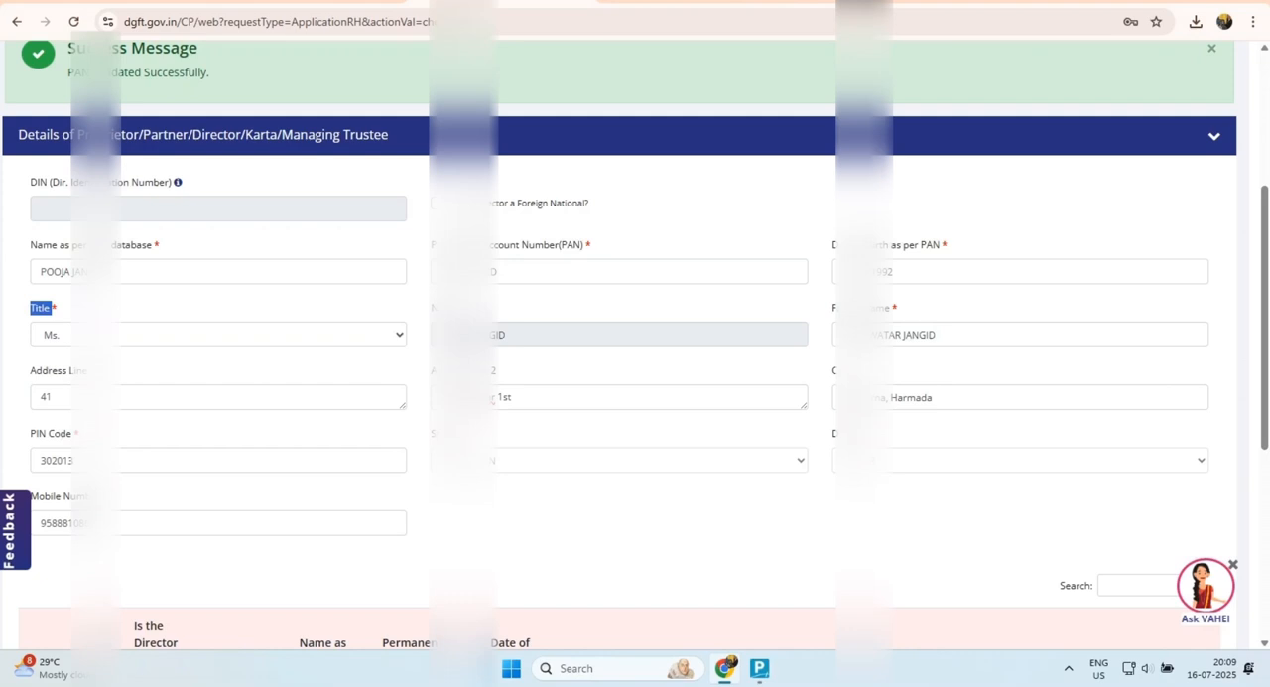
pyautogui.moveTo(839, 308); pyautogui.dragTo(897, 308)
pyautogui.moveTo(36, 370); pyautogui.dragTo(49, 370)
pyautogui.moveTo(45, 496); pyautogui.dragTo(107, 496)
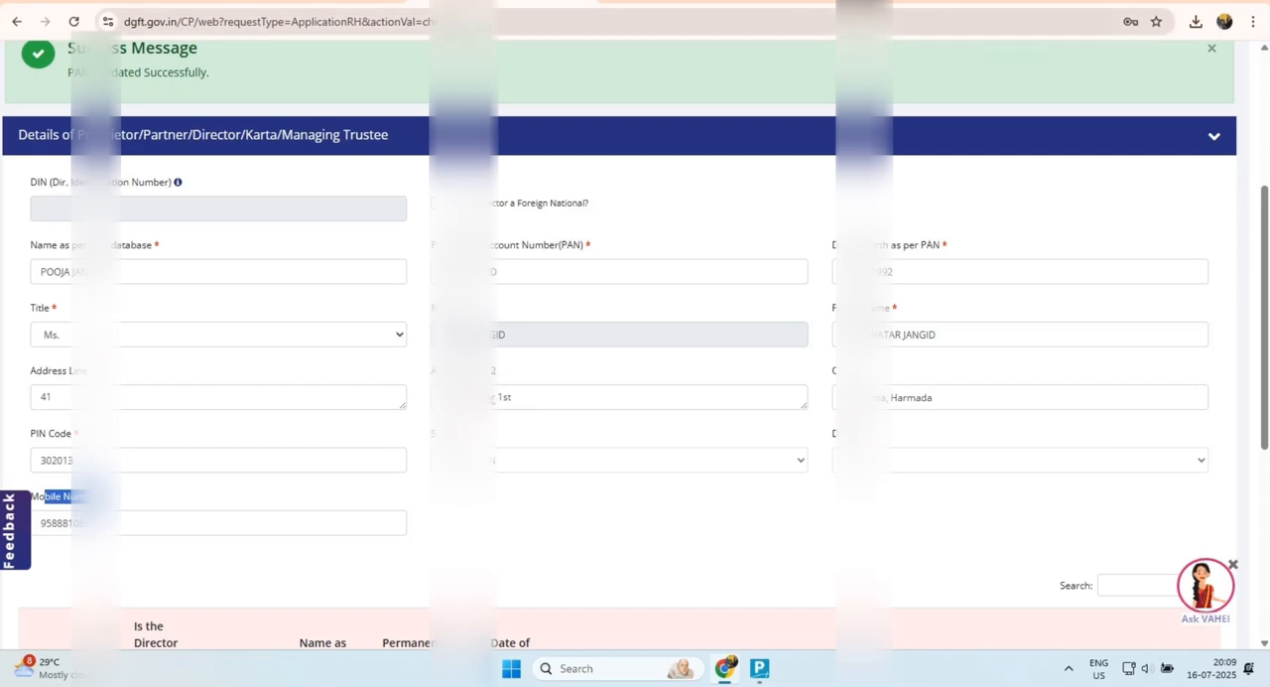
# - Open the proprietor's table entry for editing, check the identity, address and mobile number fields, and update the entry
pyautogui.scroll(-5, 635, 348)
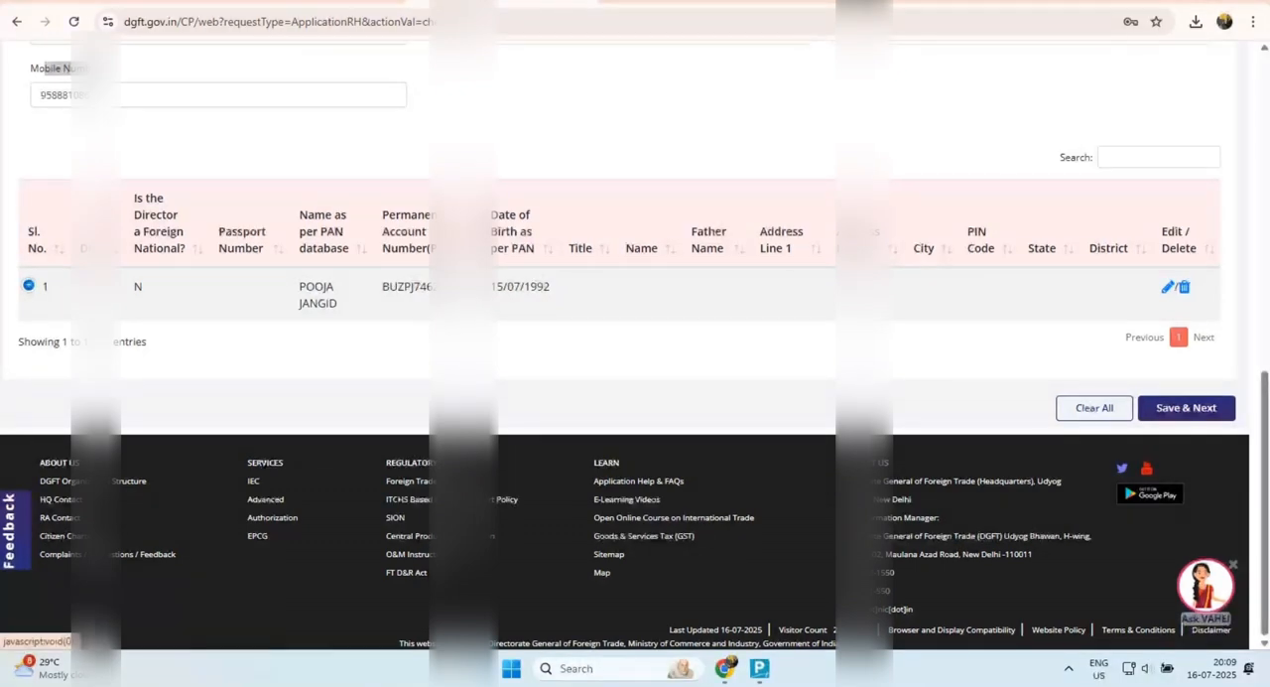
pyautogui.scroll(2, 404, 410)
pyautogui.scroll(2, 634, 347)
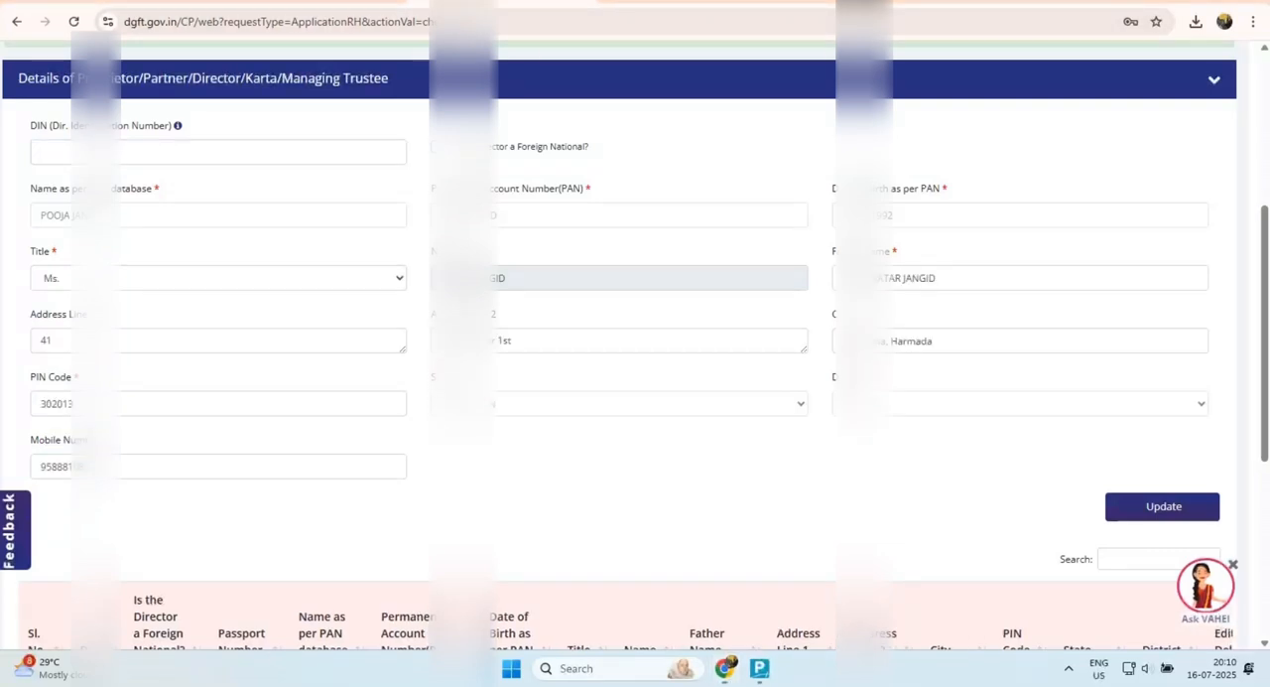
pyautogui.moveTo(31, 188); pyautogui.dragTo(137, 189)
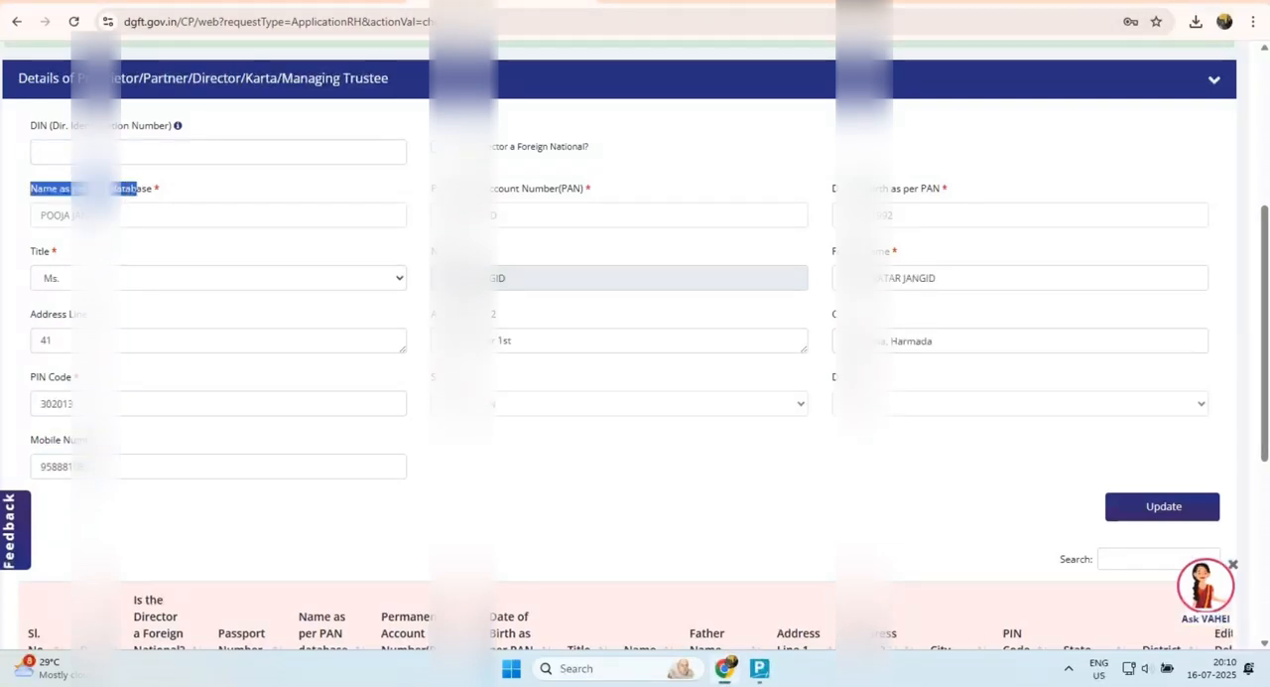
pyautogui.moveTo(440, 188); pyautogui.dragTo(545, 189)
pyautogui.moveTo(841, 189); pyautogui.dragTo(948, 189)
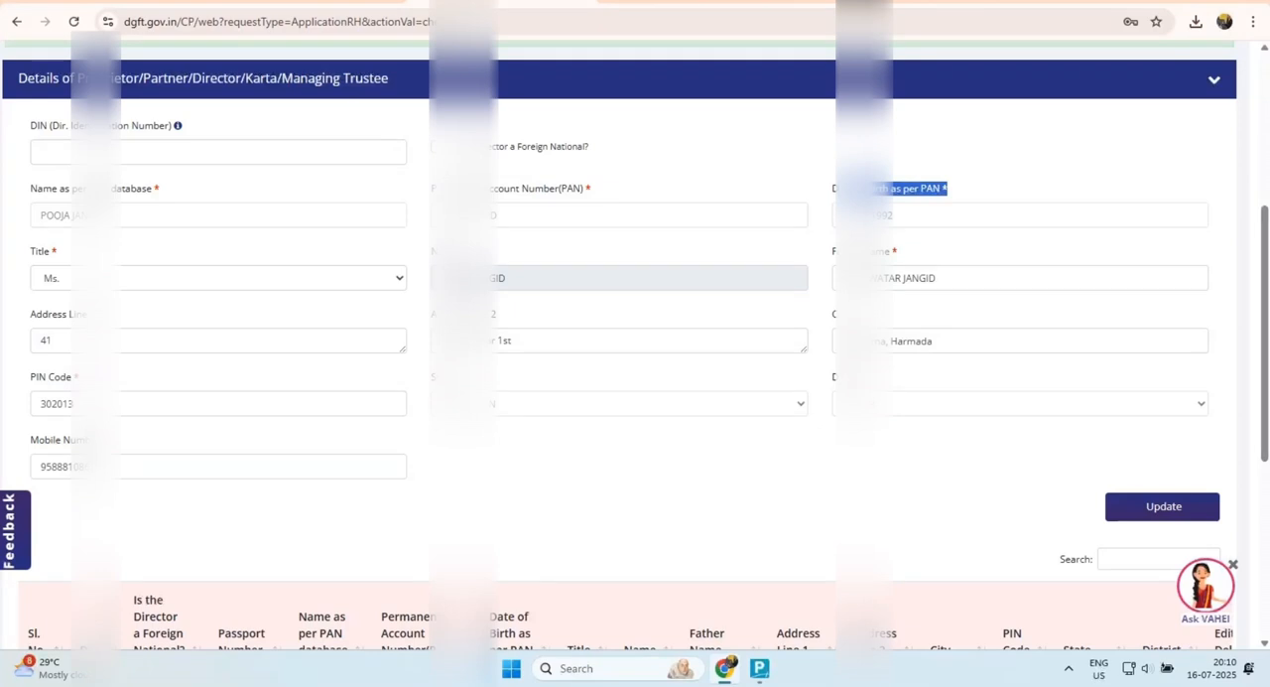
pyautogui.moveTo(36, 252); pyautogui.dragTo(58, 252)
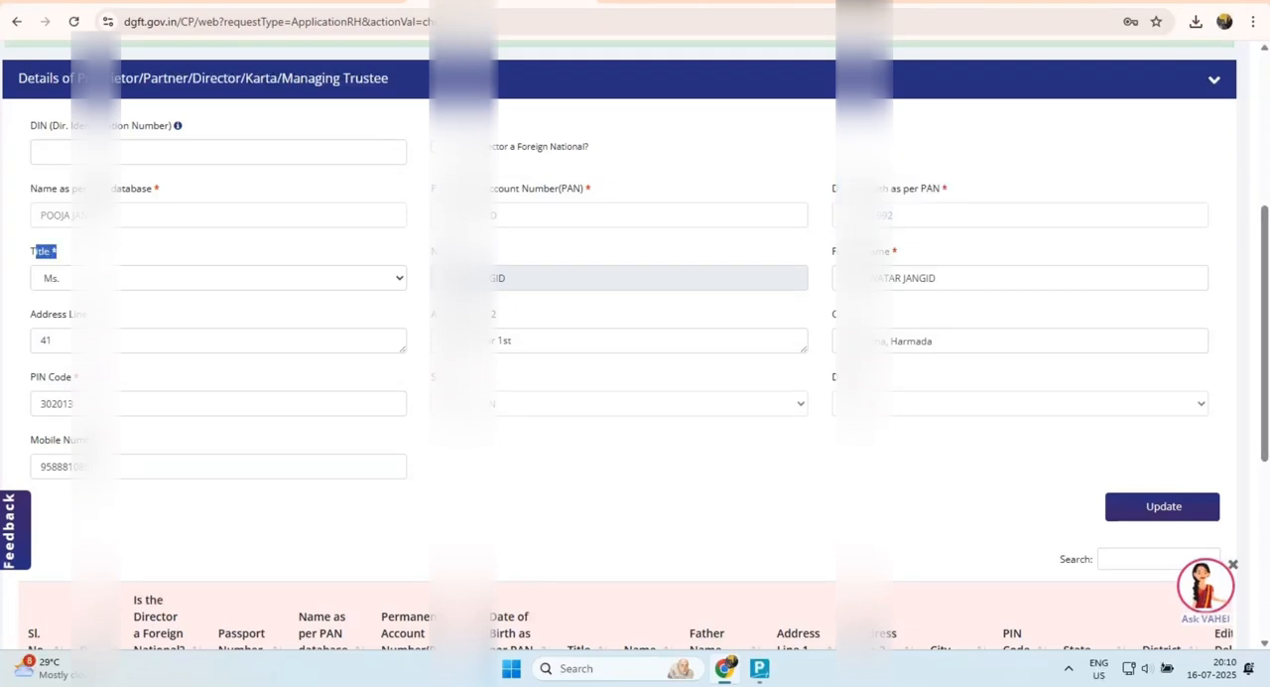
pyautogui.moveTo(438, 252); pyautogui.dragTo(468, 252)
pyautogui.moveTo(832, 252); pyautogui.dragTo(874, 252)
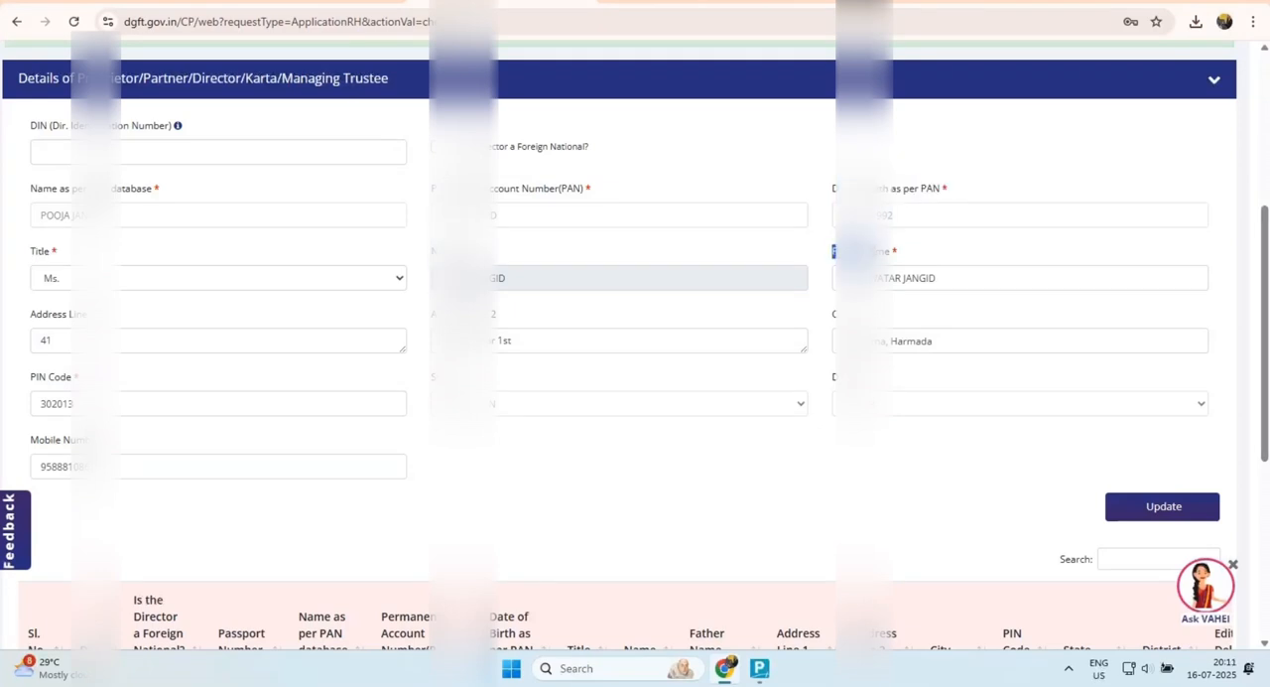
pyautogui.moveTo(36, 314); pyautogui.dragTo(75, 314)
pyautogui.moveTo(38, 440); pyautogui.dragTo(85, 440)
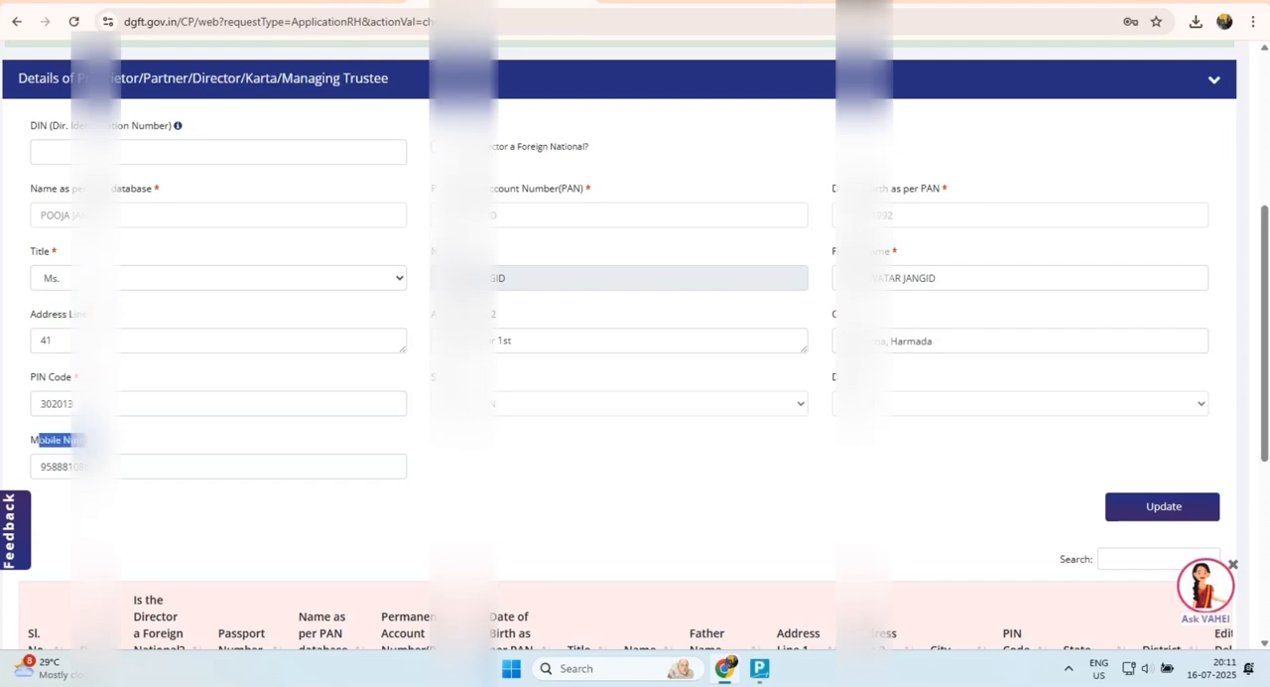
pyautogui.click(1162, 506)
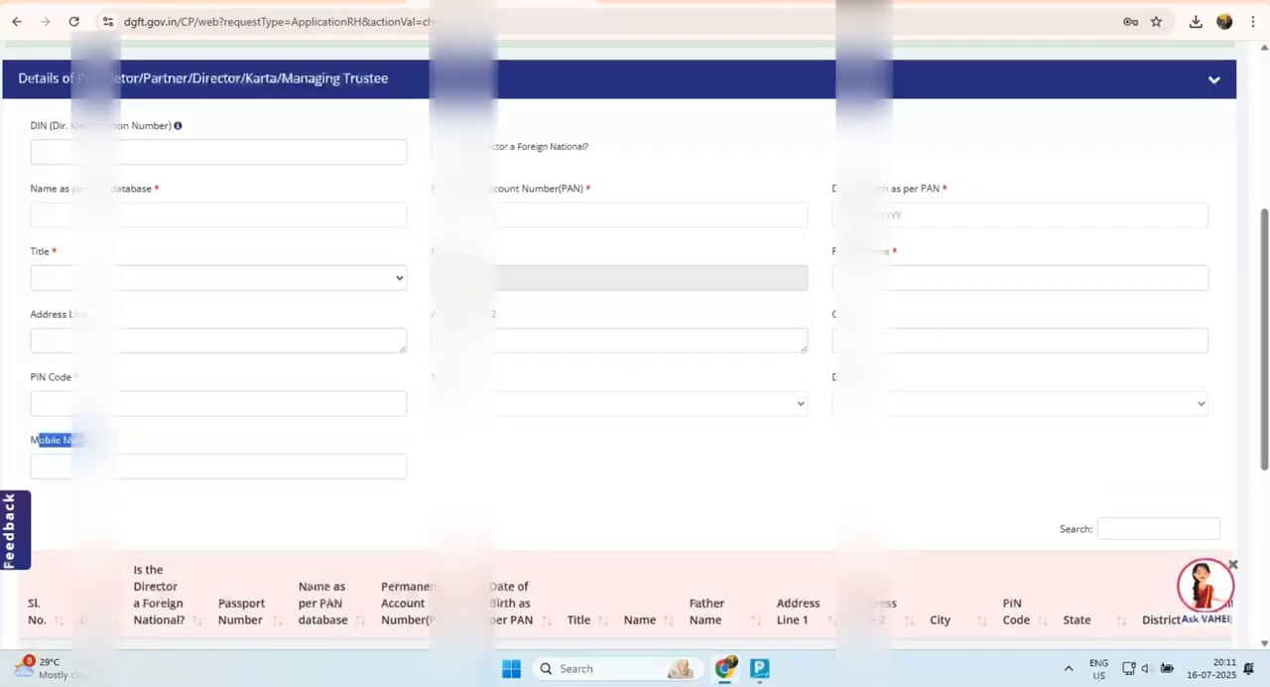
# - Save the proprietor details section, continue to Bank Information and read the save message
pyautogui.scroll(-5, 635, 347)
pyautogui.click(1186, 408)
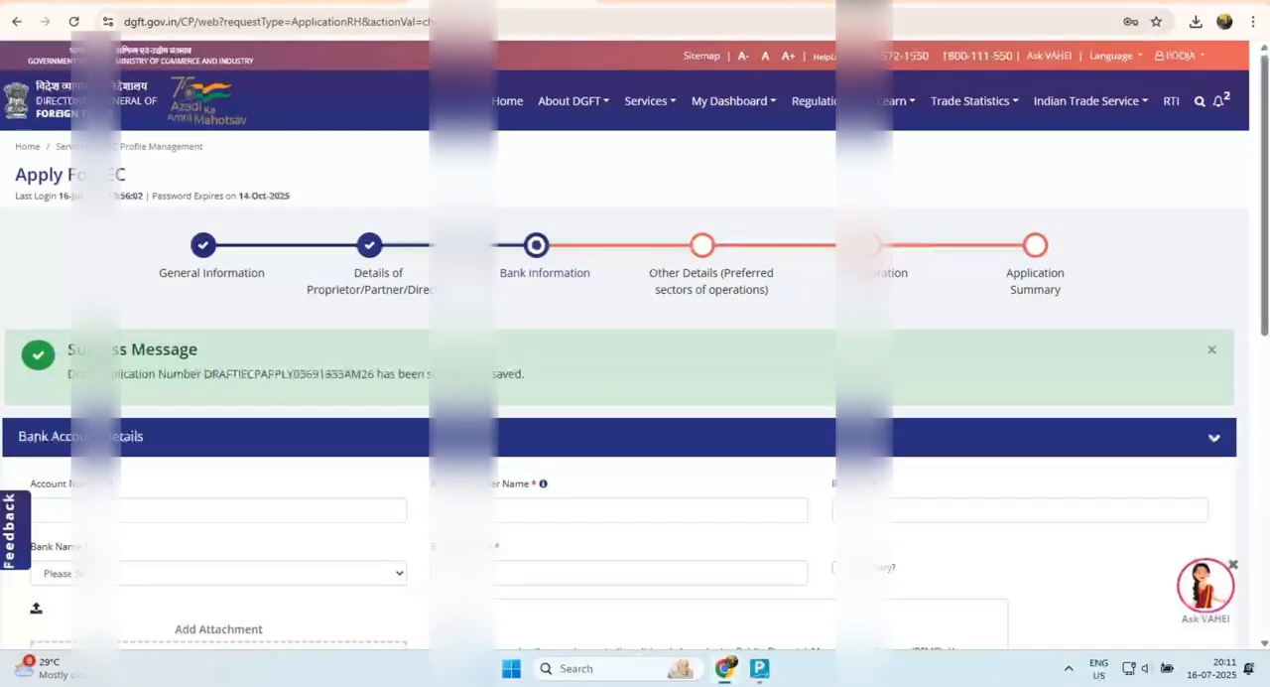
pyautogui.moveTo(78, 349); pyautogui.dragTo(181, 349)
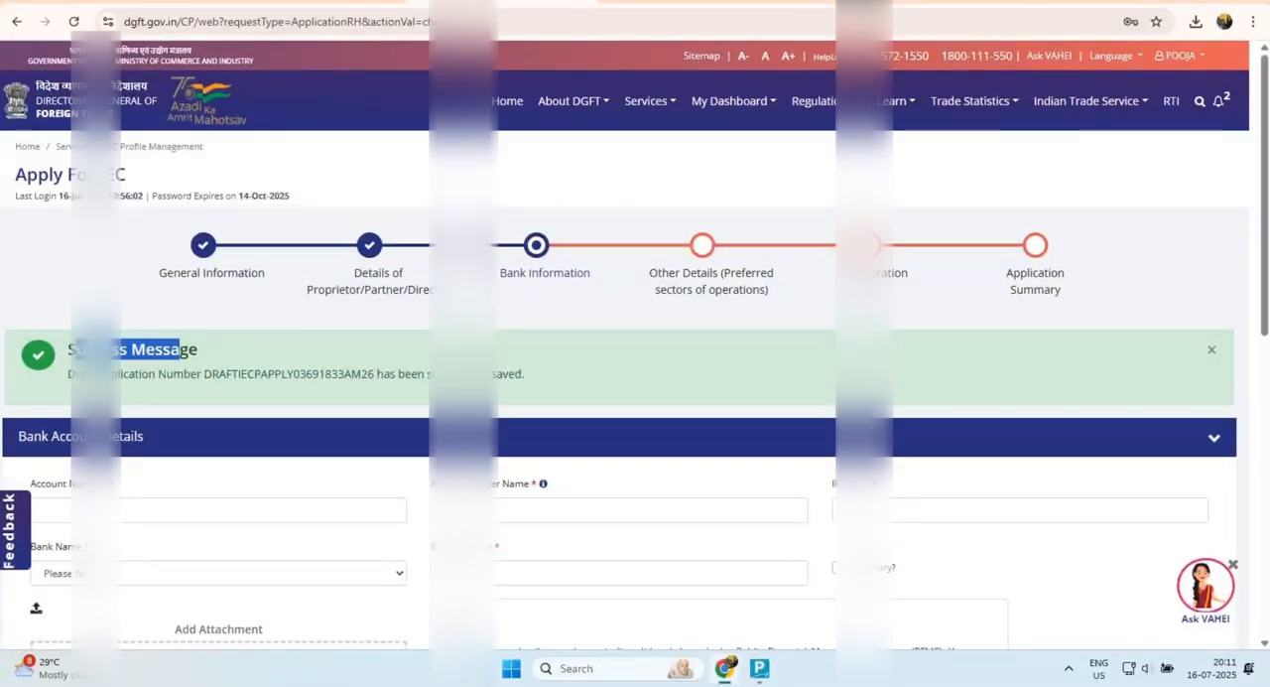
pyautogui.moveTo(68, 374); pyautogui.dragTo(524, 374)
# - Fill in the firm's account number, holder name, IFSC, bank name HDFC Bank and branch, mark it as primary and attach BANK.pdf
pyautogui.scroll(-3, 635, 341)
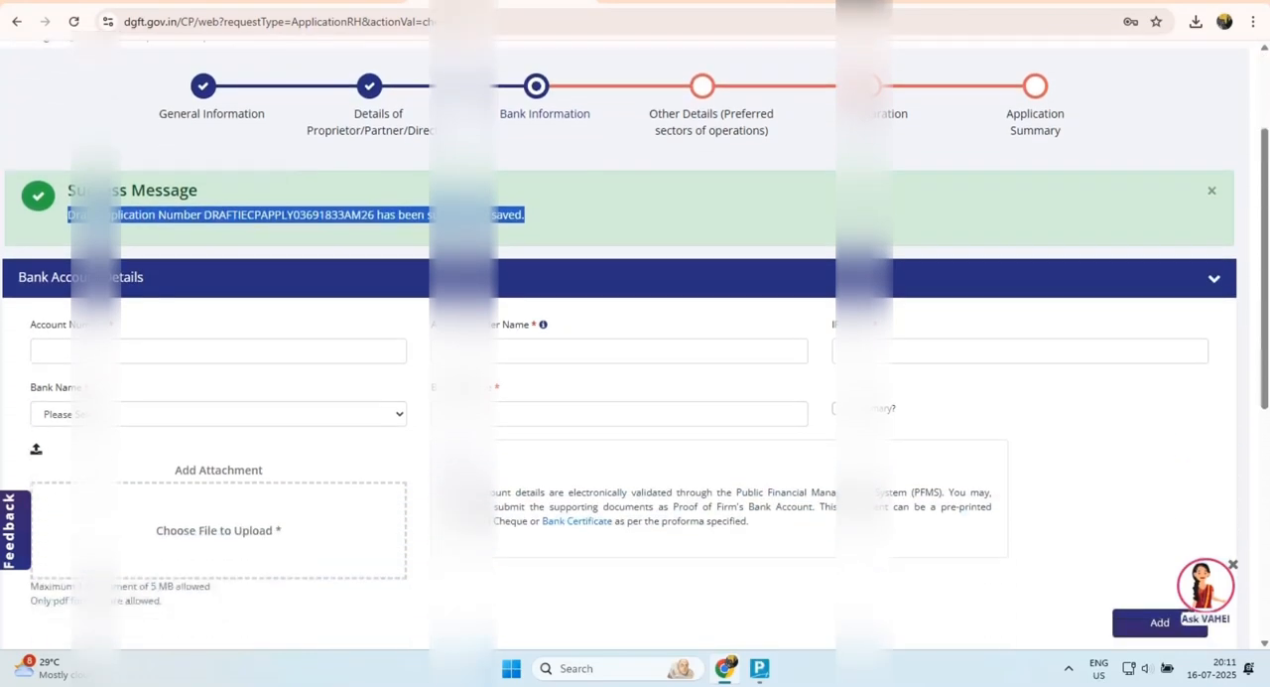
pyautogui.moveTo(60, 278); pyautogui.dragTo(144, 277)
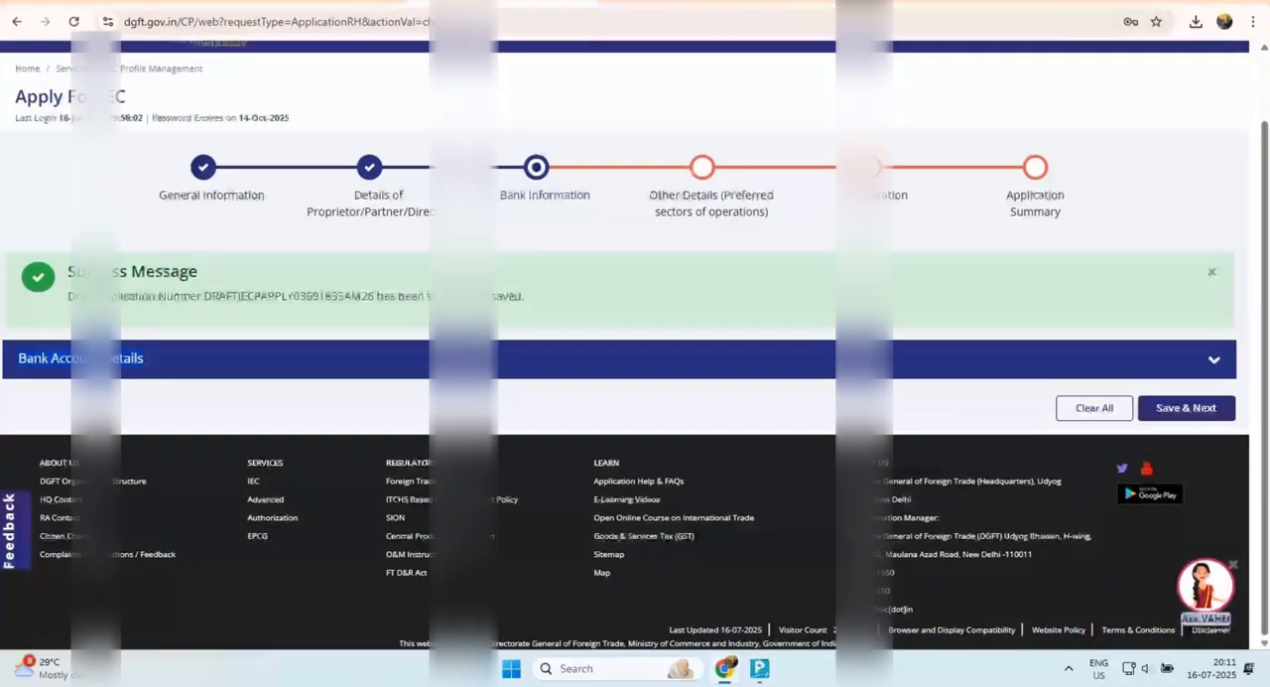
pyautogui.click(144, 358)
pyautogui.scroll(-3, 635, 358)
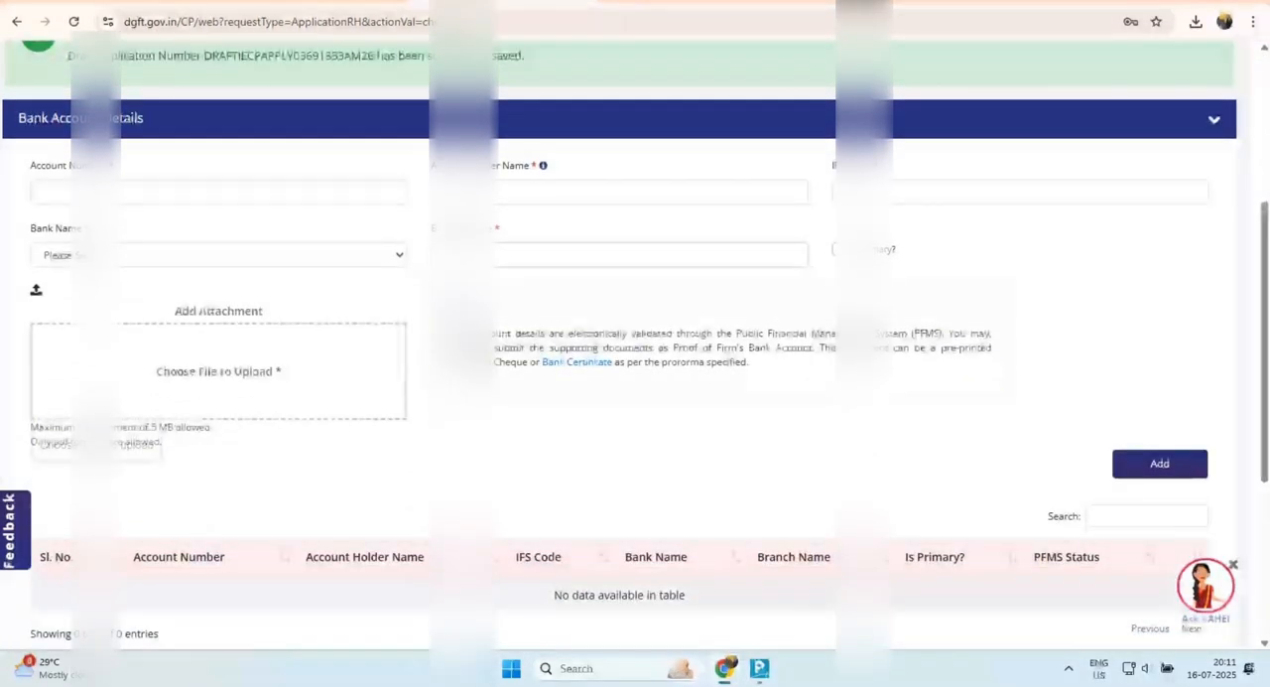
pyautogui.scroll(1, 98, 333)
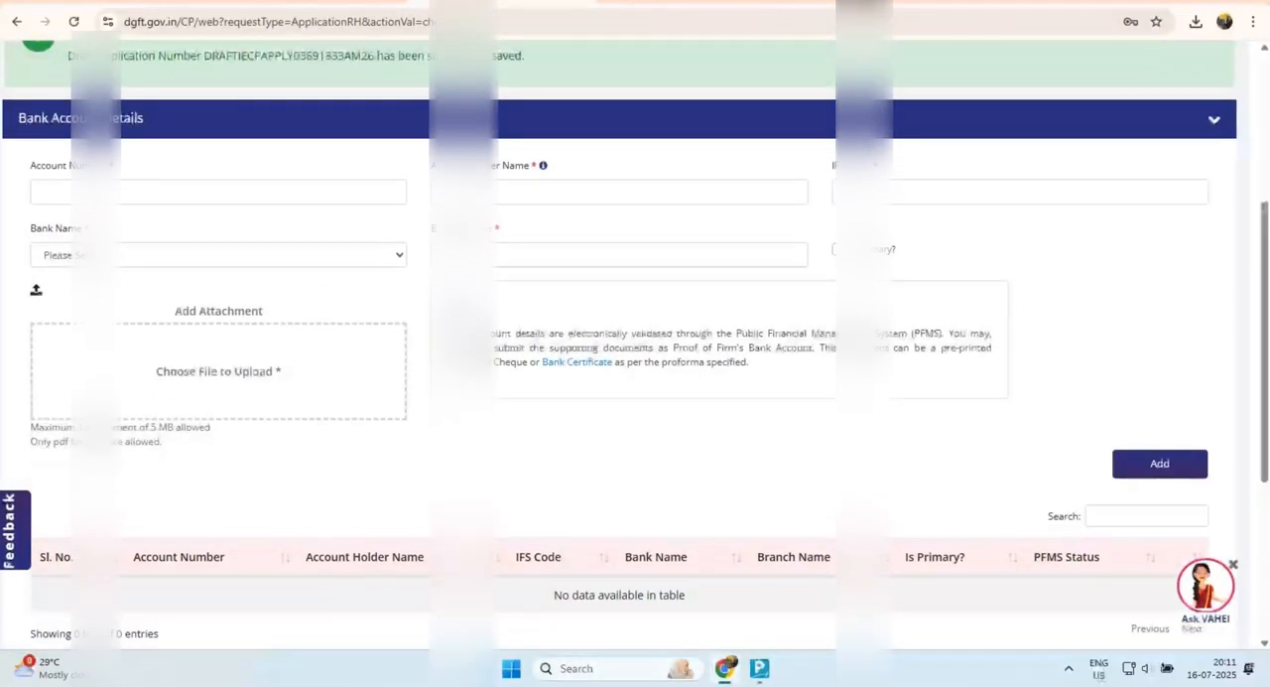
pyautogui.click(97, 192)
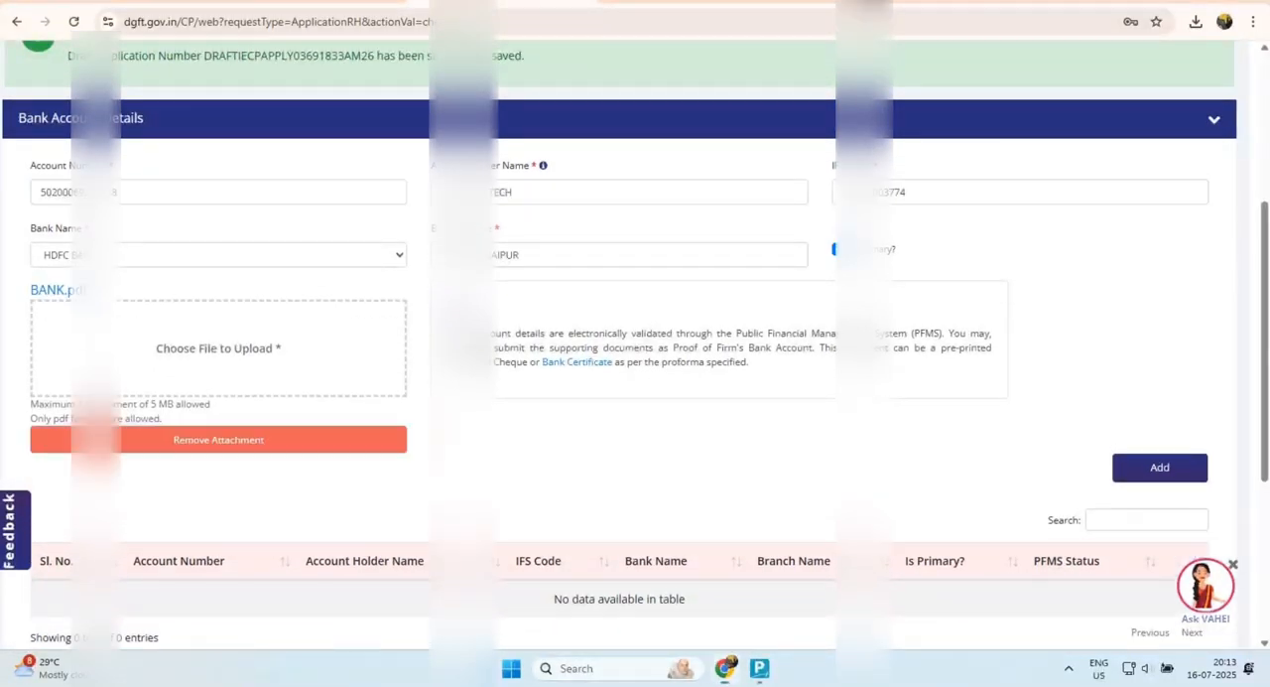
# - Check the account number, holder name, IFSC, bank name, branch and primary account fields in the bank form
pyautogui.moveTo(31, 166); pyautogui.dragTo(105, 166)
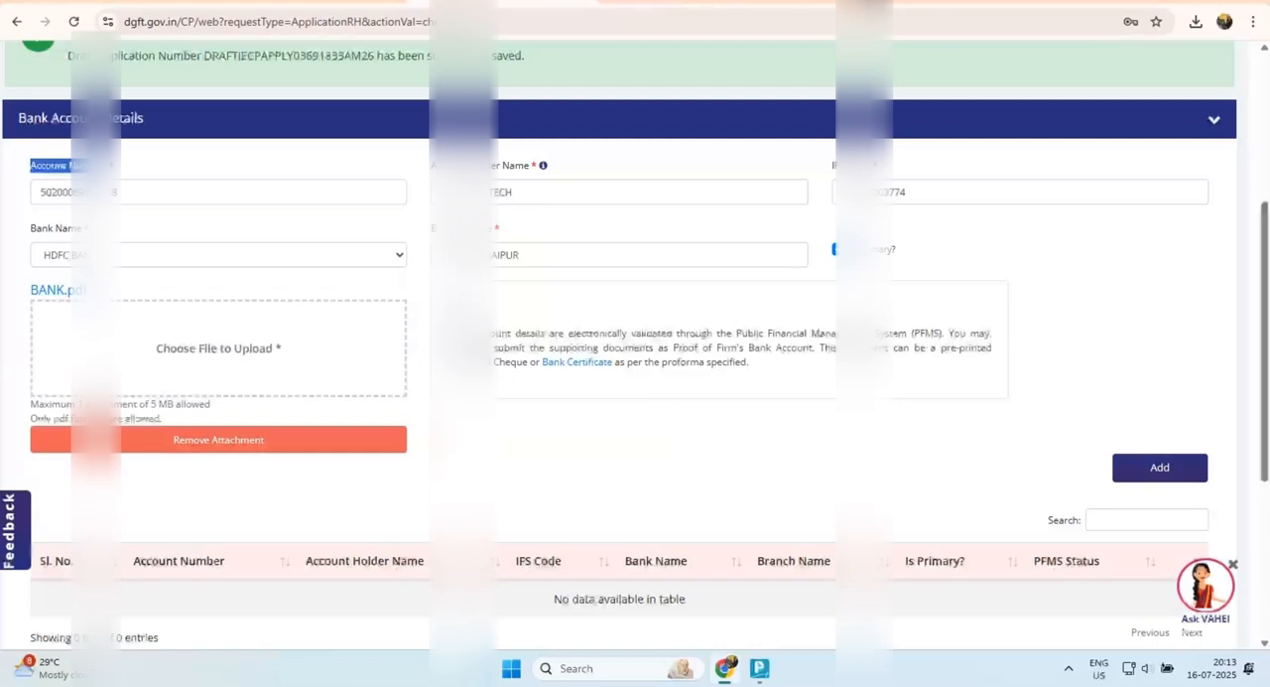
pyautogui.moveTo(432, 166); pyautogui.dragTo(530, 166)
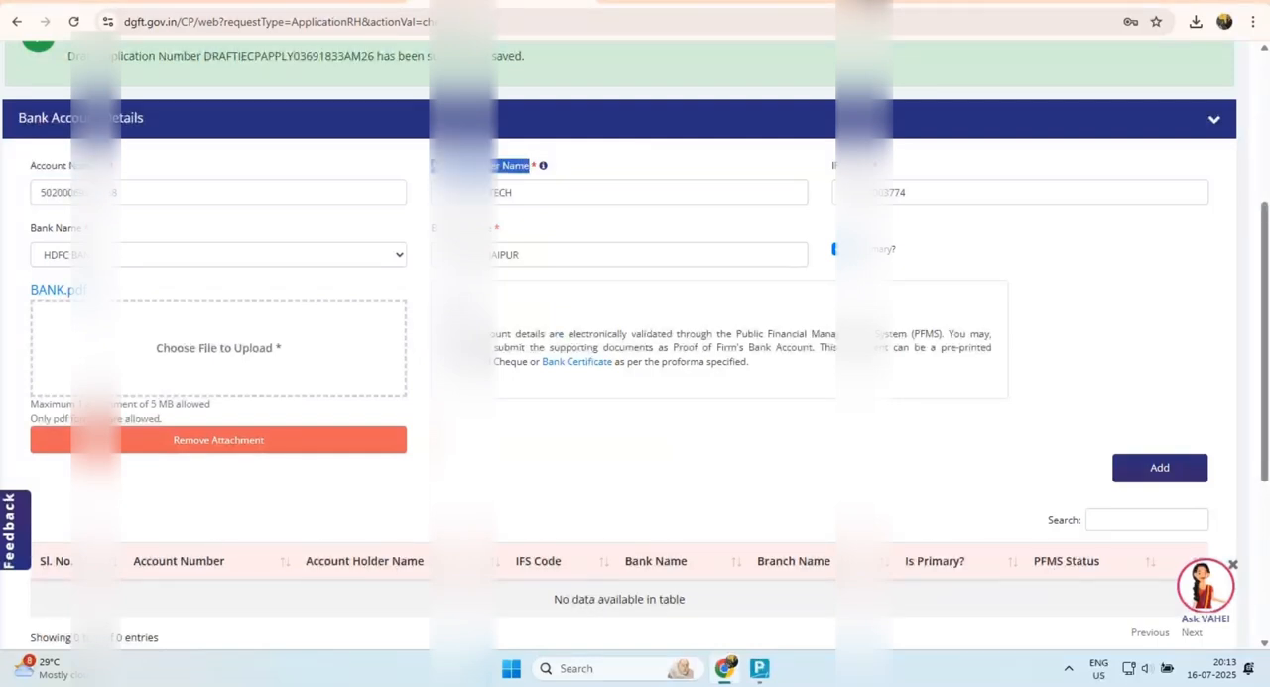
pyautogui.moveTo(832, 166); pyautogui.dragTo(872, 166)
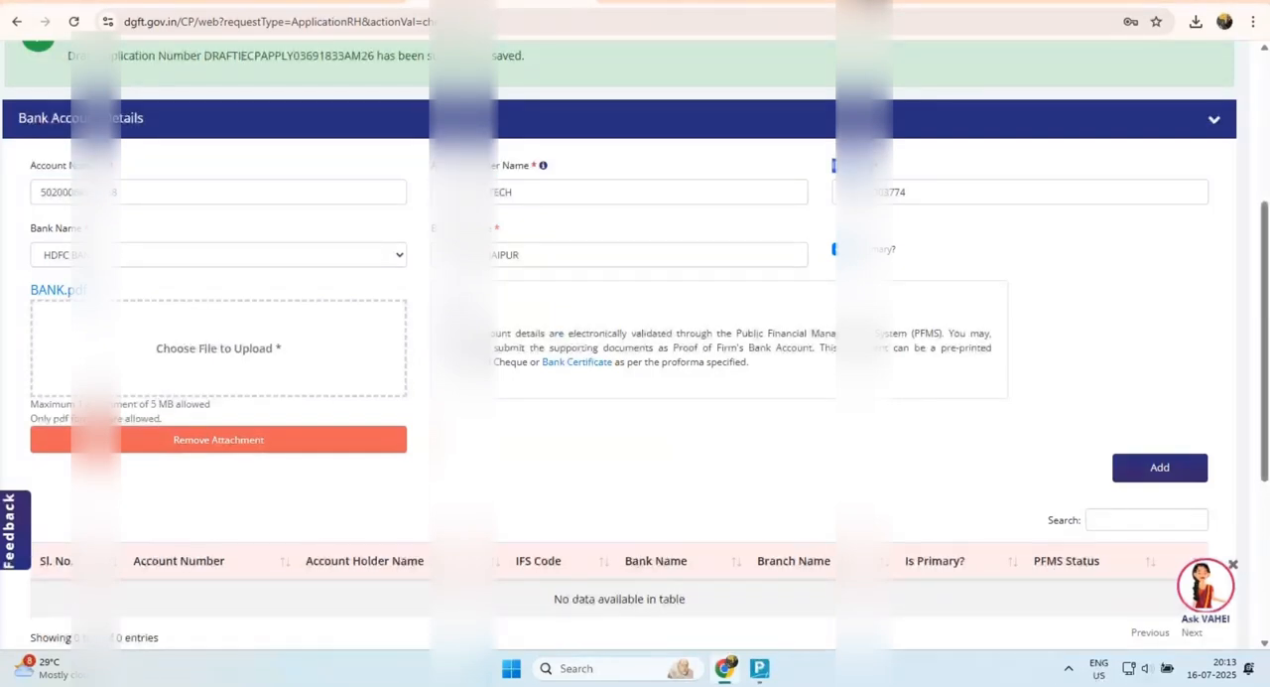
pyautogui.moveTo(31, 228); pyautogui.dragTo(78, 228)
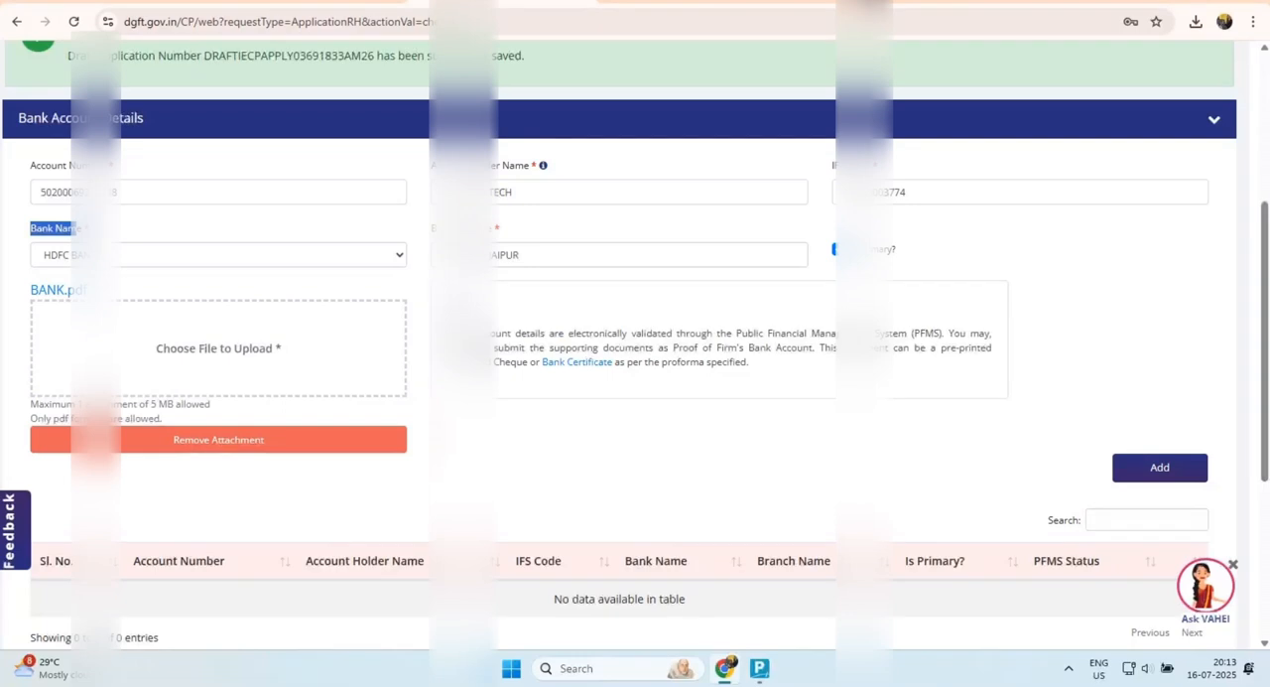
pyautogui.moveTo(434, 228); pyautogui.dragTo(494, 228)
pyautogui.moveTo(833, 249); pyautogui.dragTo(896, 249)
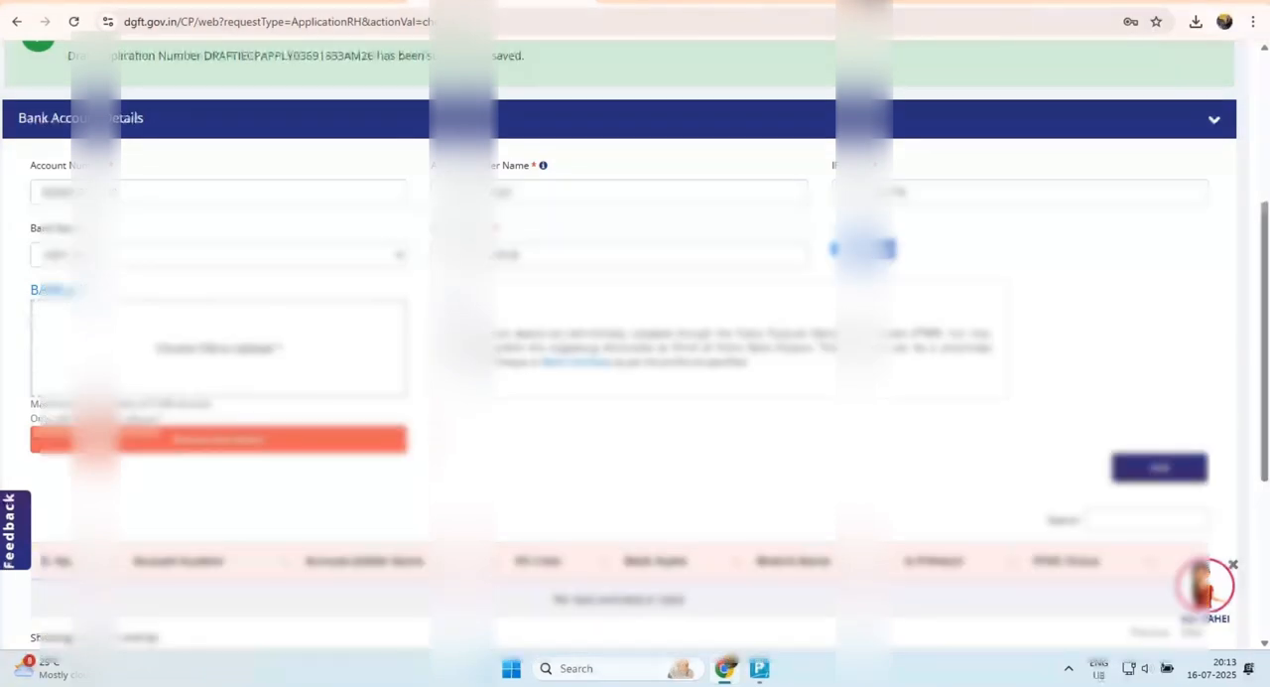
# - Add the filled-in bank account to the table, save the bank section and continue to Other Details
pyautogui.click(1159, 467)
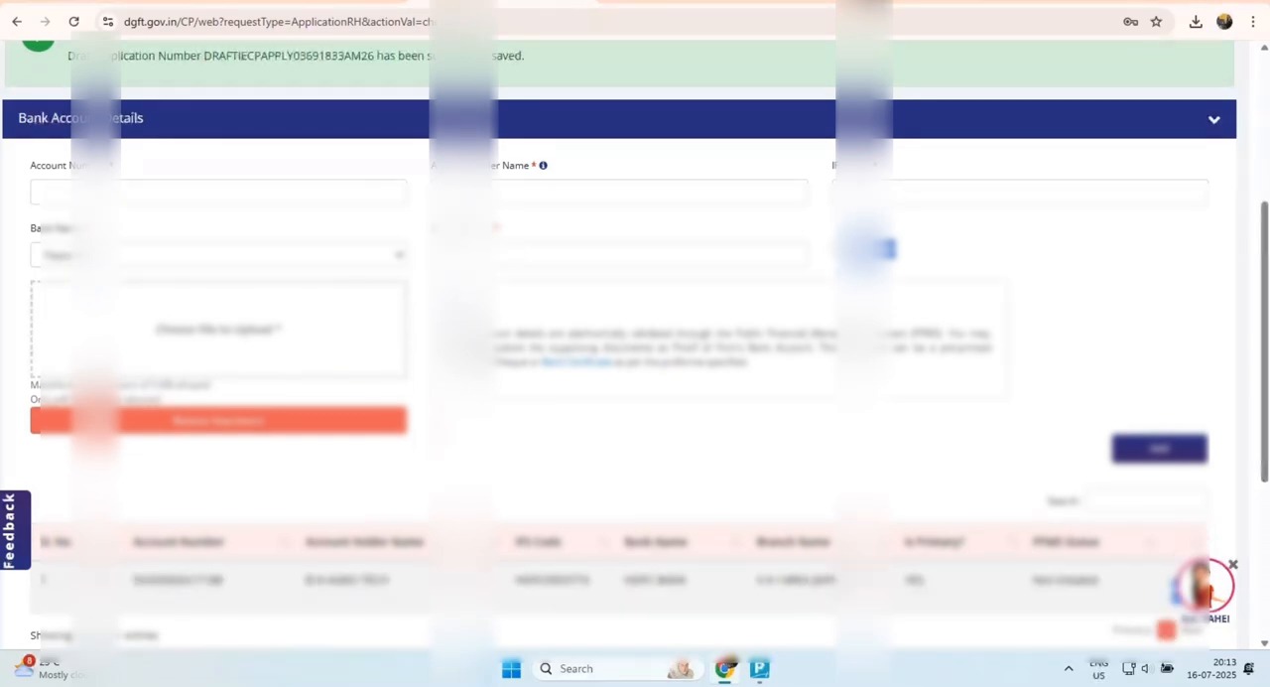
pyautogui.scroll(-3, 635, 347)
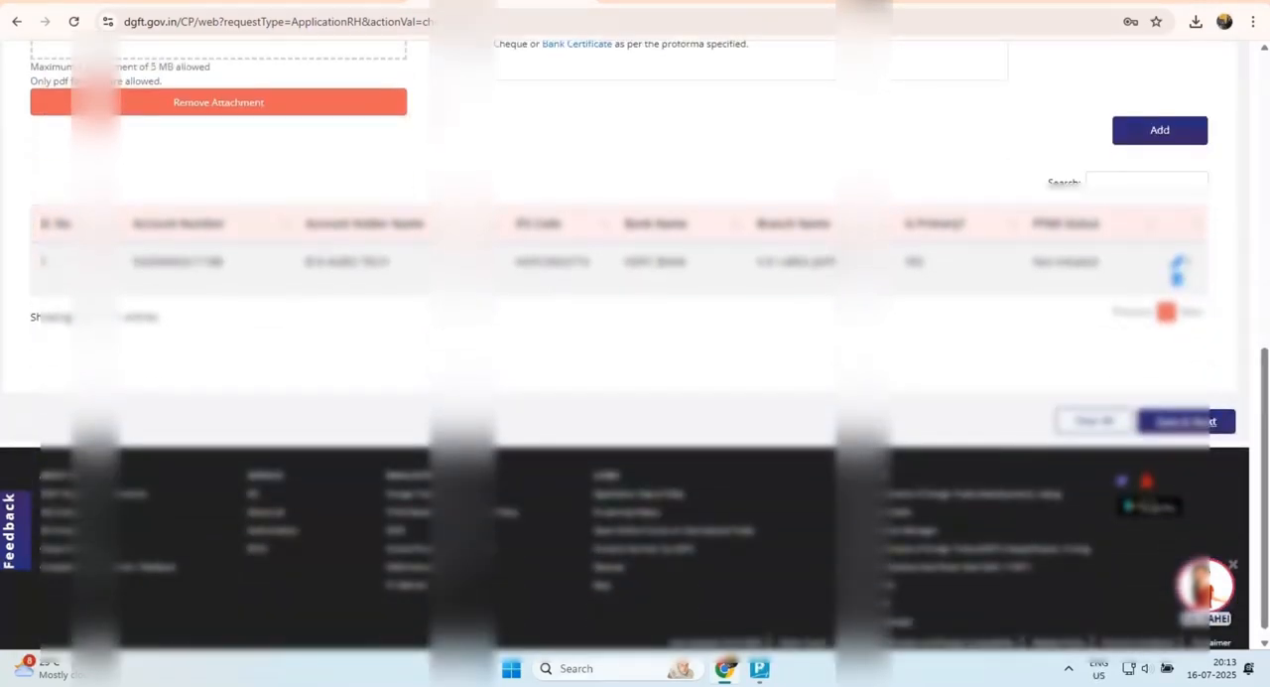
pyautogui.click(1186, 422)
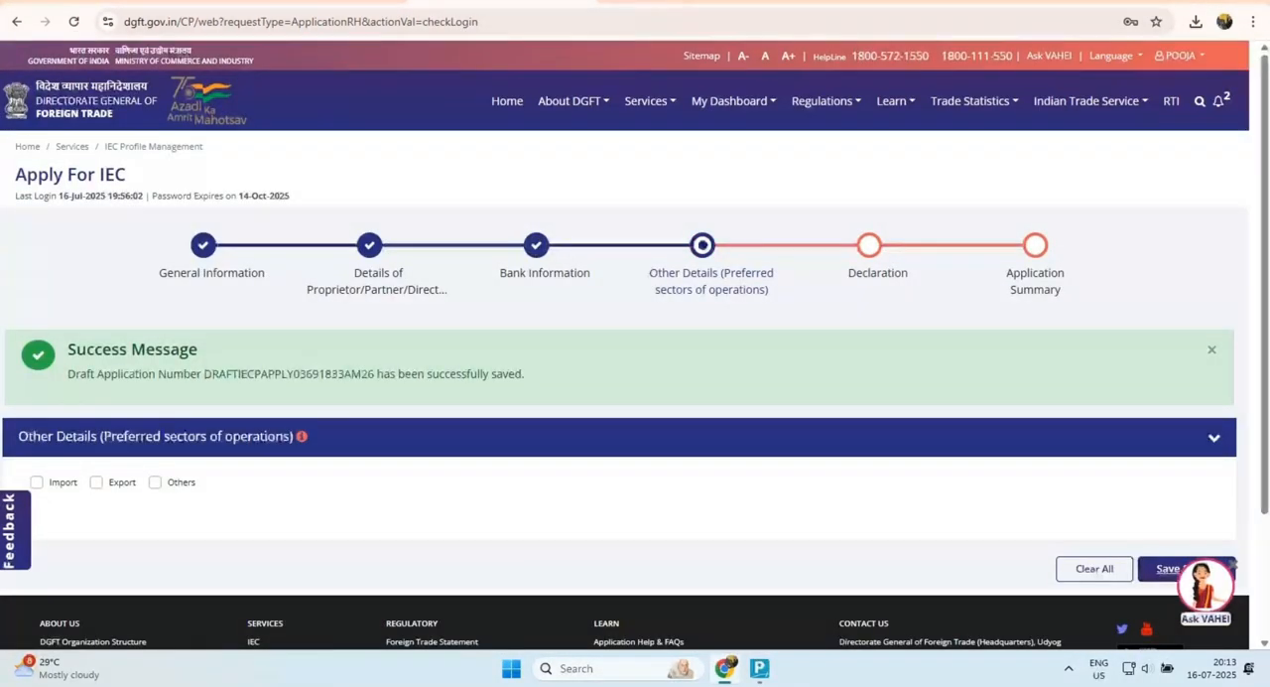
# - Tick Export under the preferred sectors of operations and try to save the section
pyautogui.moveTo(17, 436); pyautogui.dragTo(298, 437)
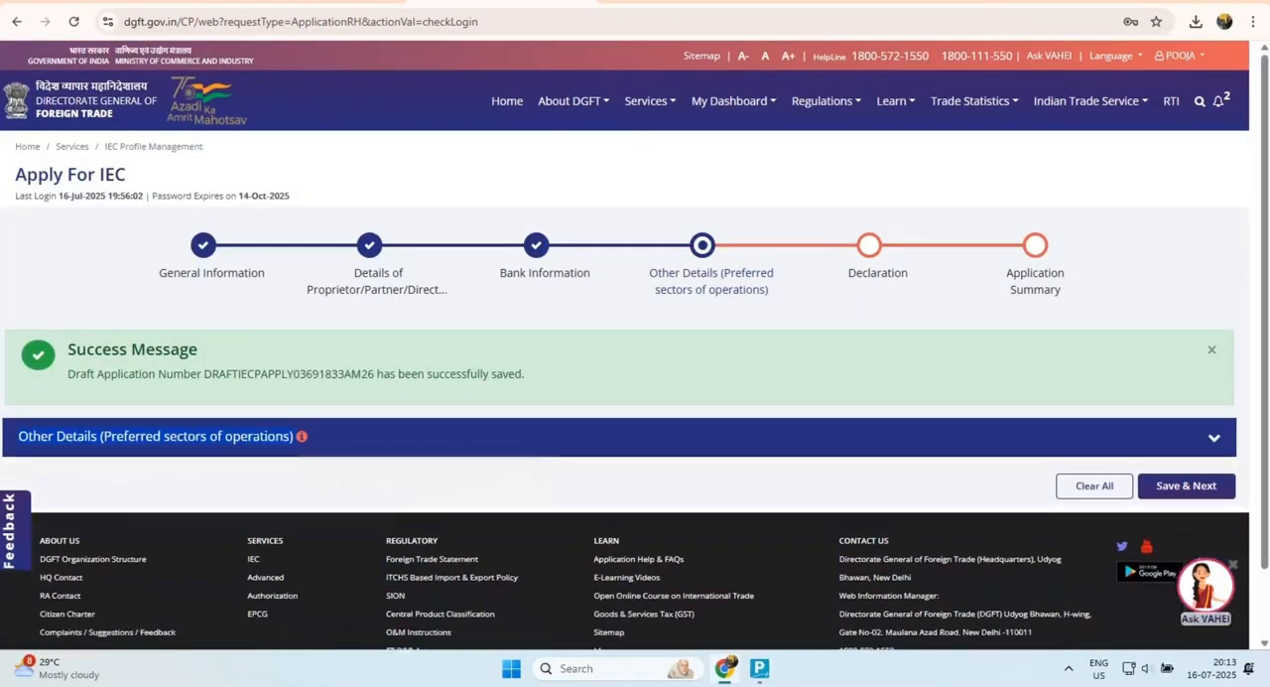
pyautogui.click(298, 436)
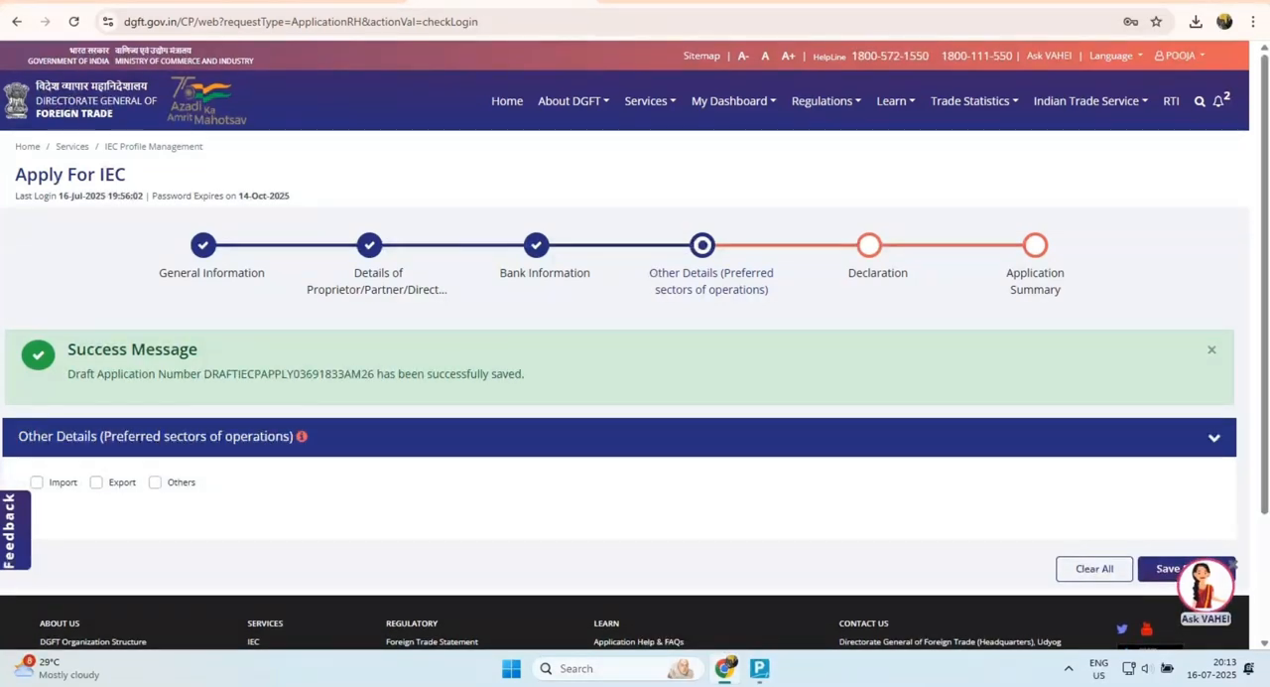
pyautogui.click(96, 482)
pyautogui.scroll(-2, 635, 347)
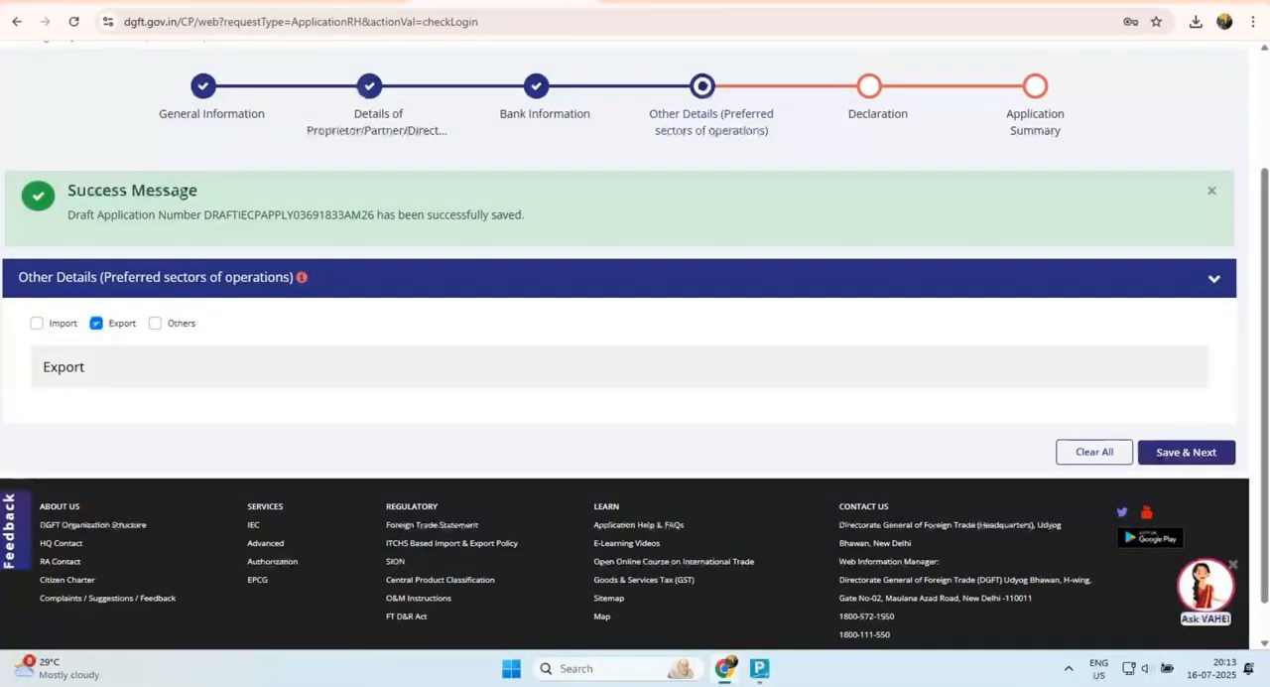
pyautogui.click(1185, 452)
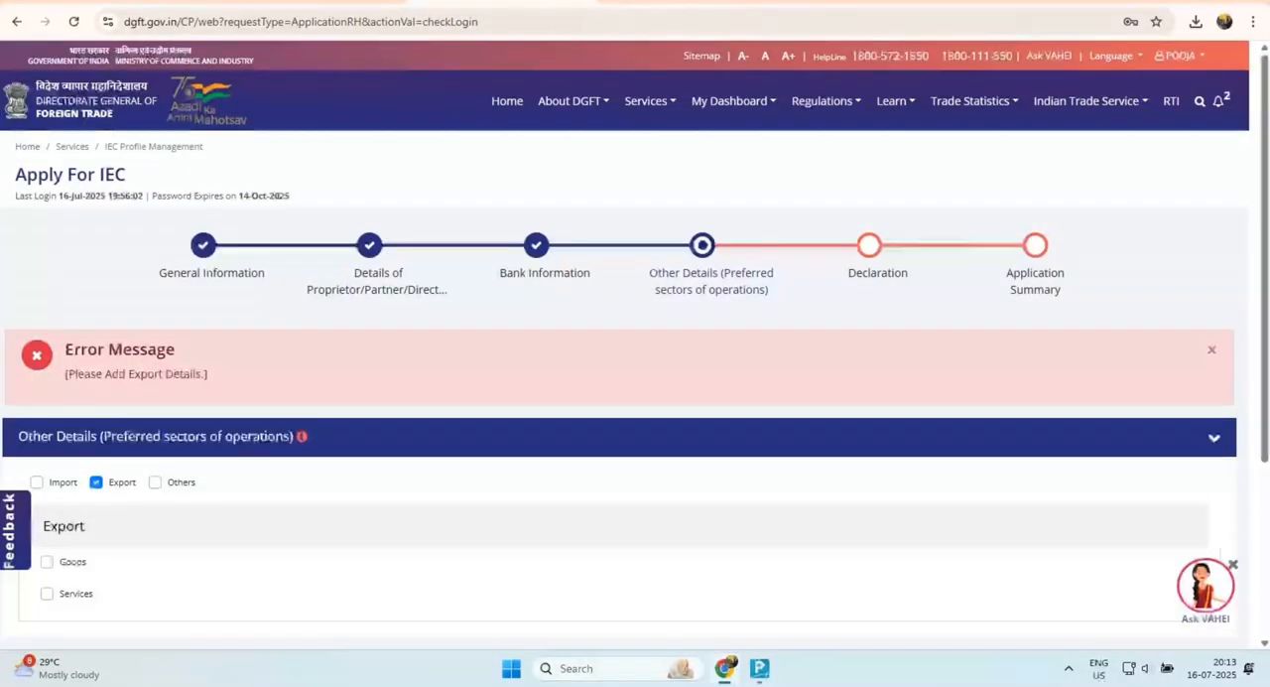
# - Select Goods as the export type and look through its product categories
pyautogui.scroll(-1, 635, 347)
pyautogui.scroll(-1, 635, 348)
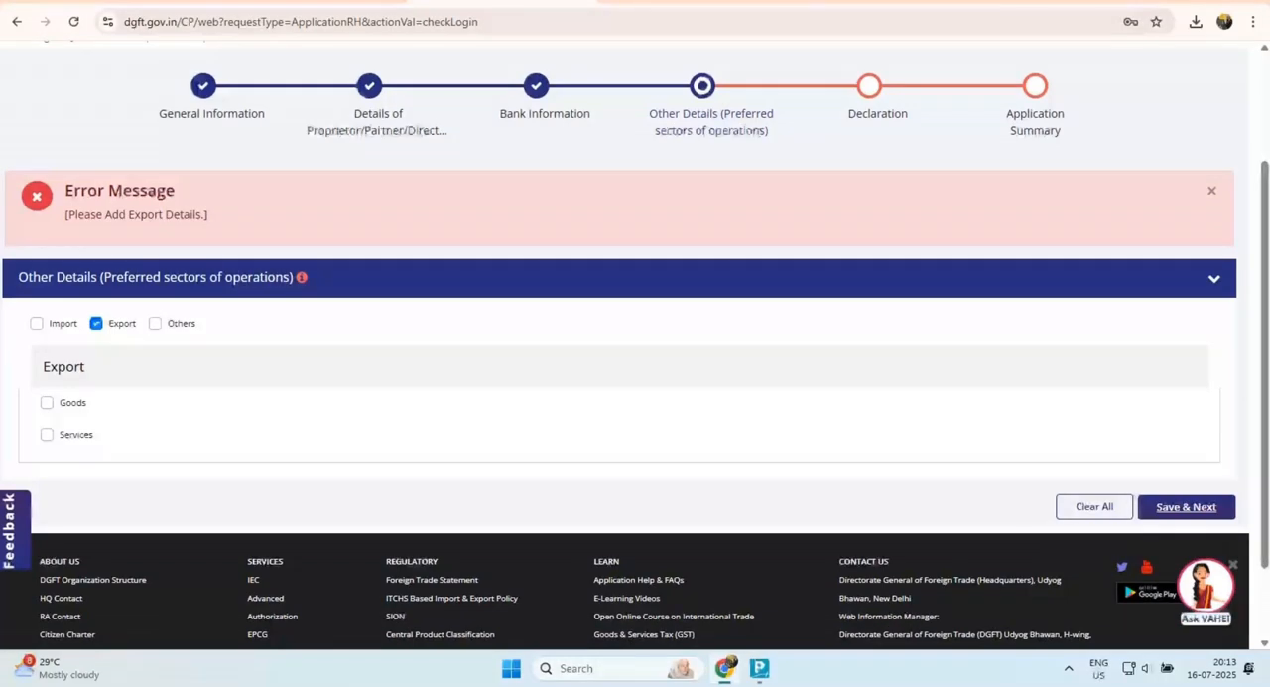
pyautogui.click(46, 403)
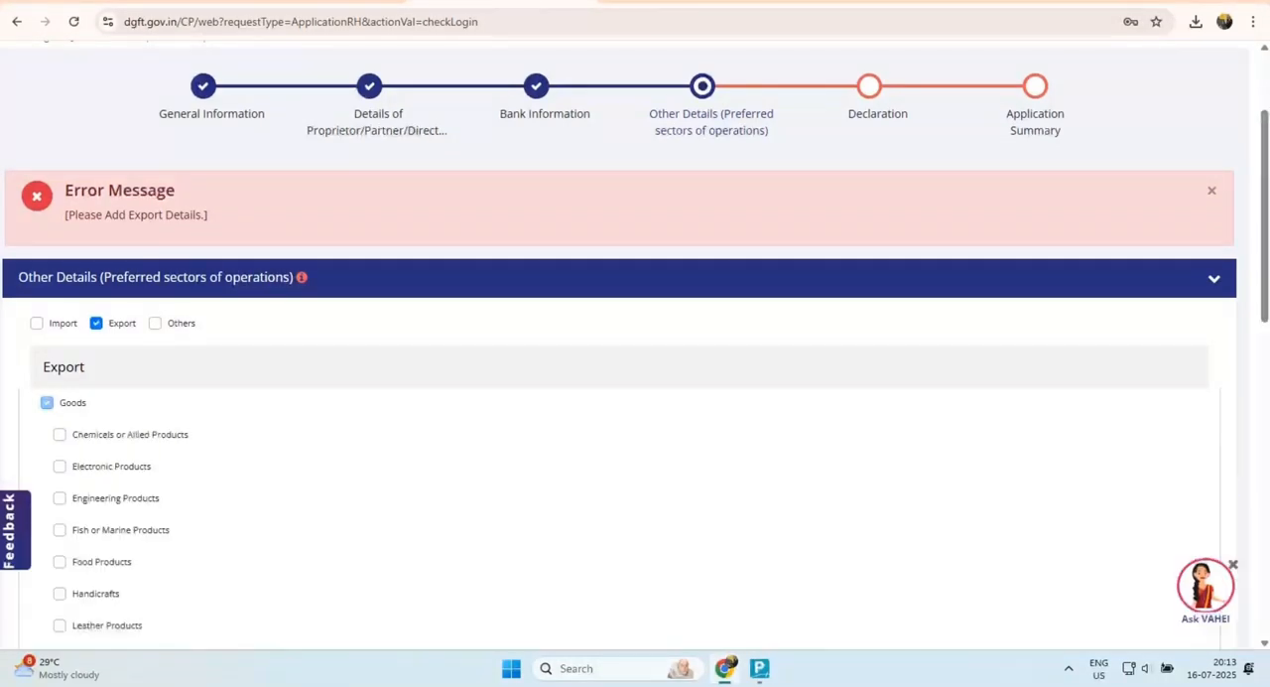
pyautogui.scroll(-1, 635, 348)
pyautogui.scroll(-3, 635, 347)
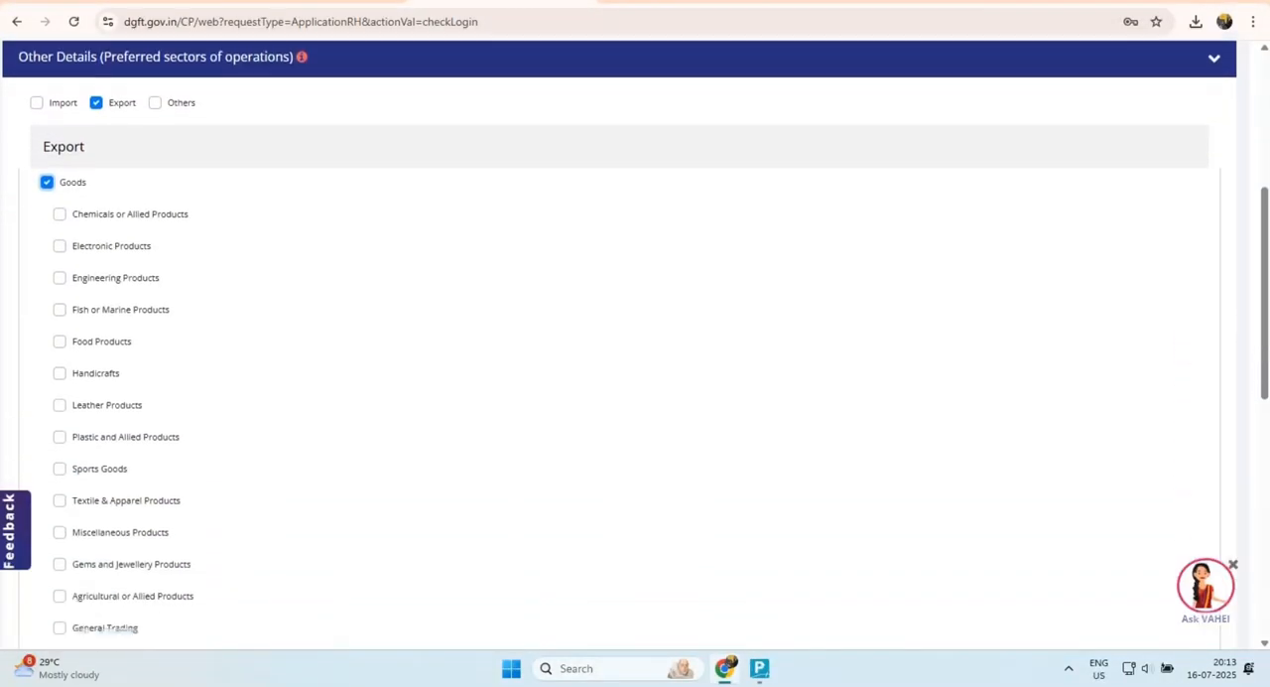
pyautogui.scroll(-3, 635, 347)
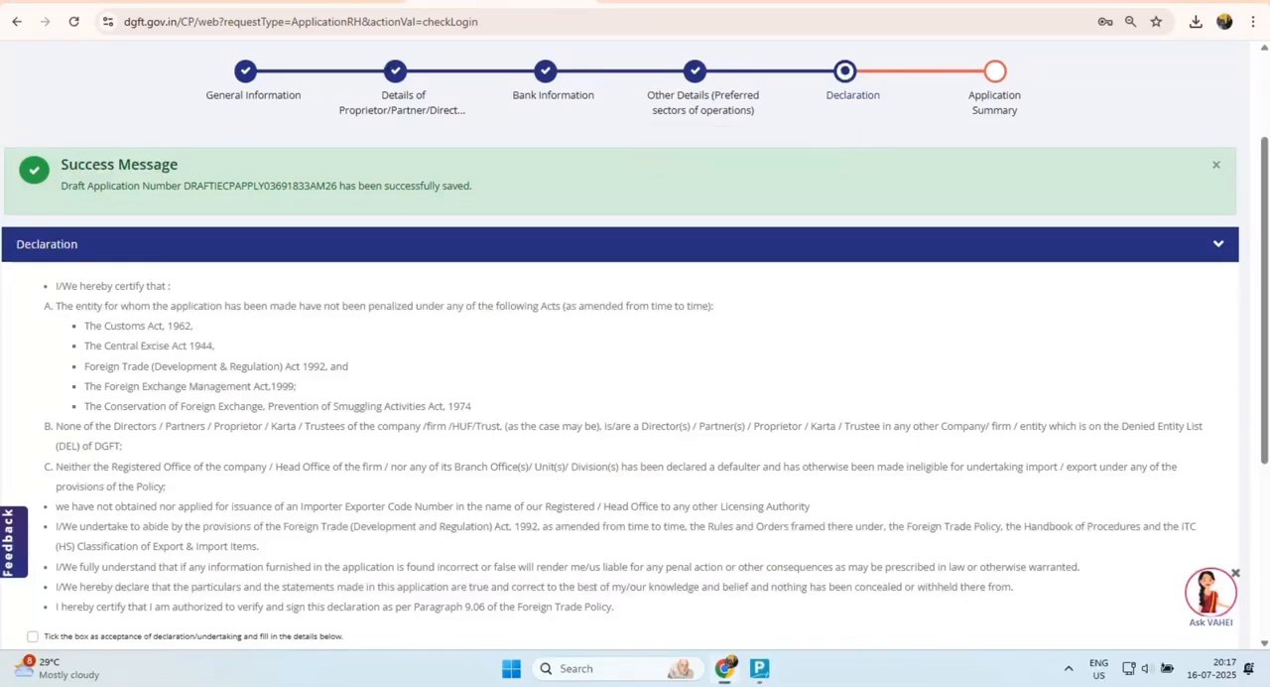
# - Go back to Other Details, review the selected export goods categories, save the section and return to the Declaration
pyautogui.click(696, 73)
pyautogui.scroll(-3, 634, 347)
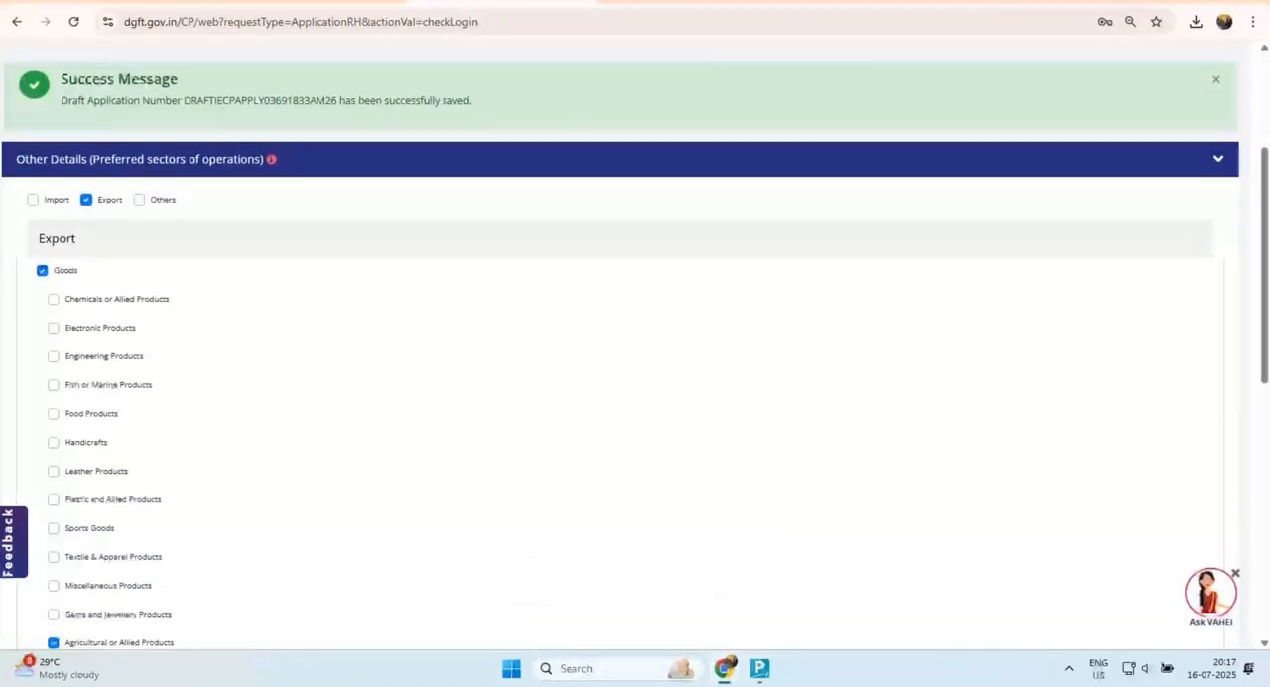
pyautogui.scroll(-4, 635, 347)
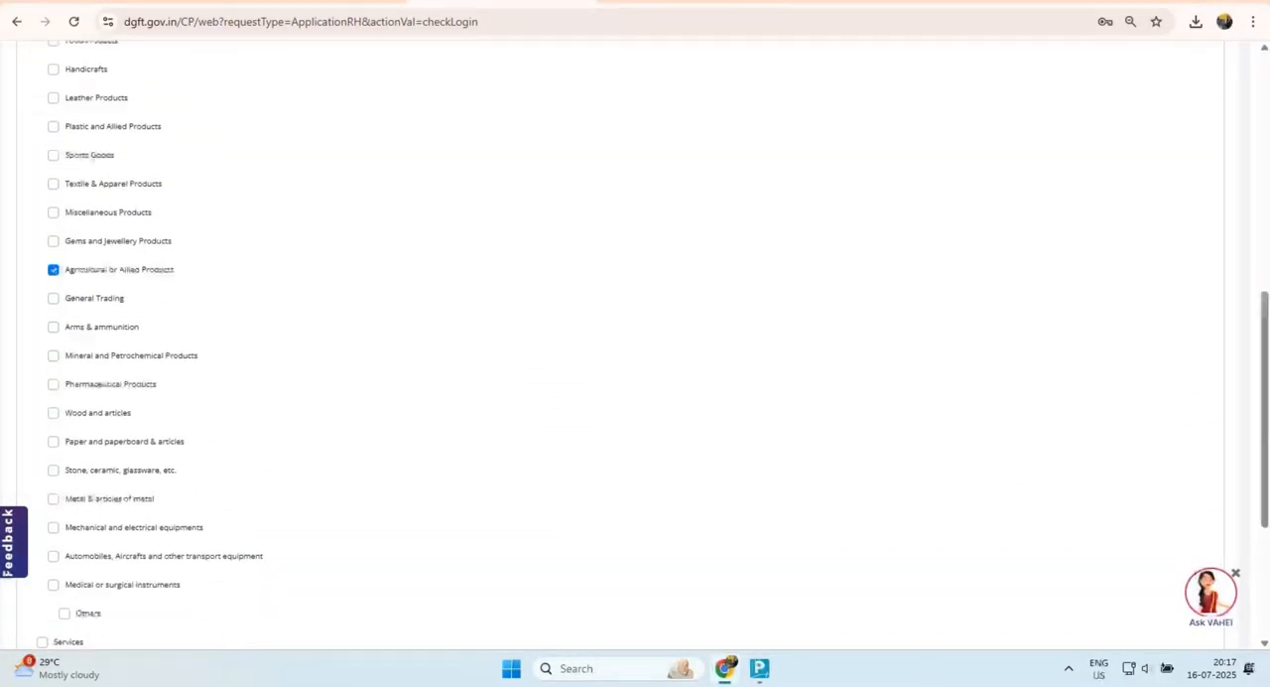
pyautogui.scroll(-3, 635, 348)
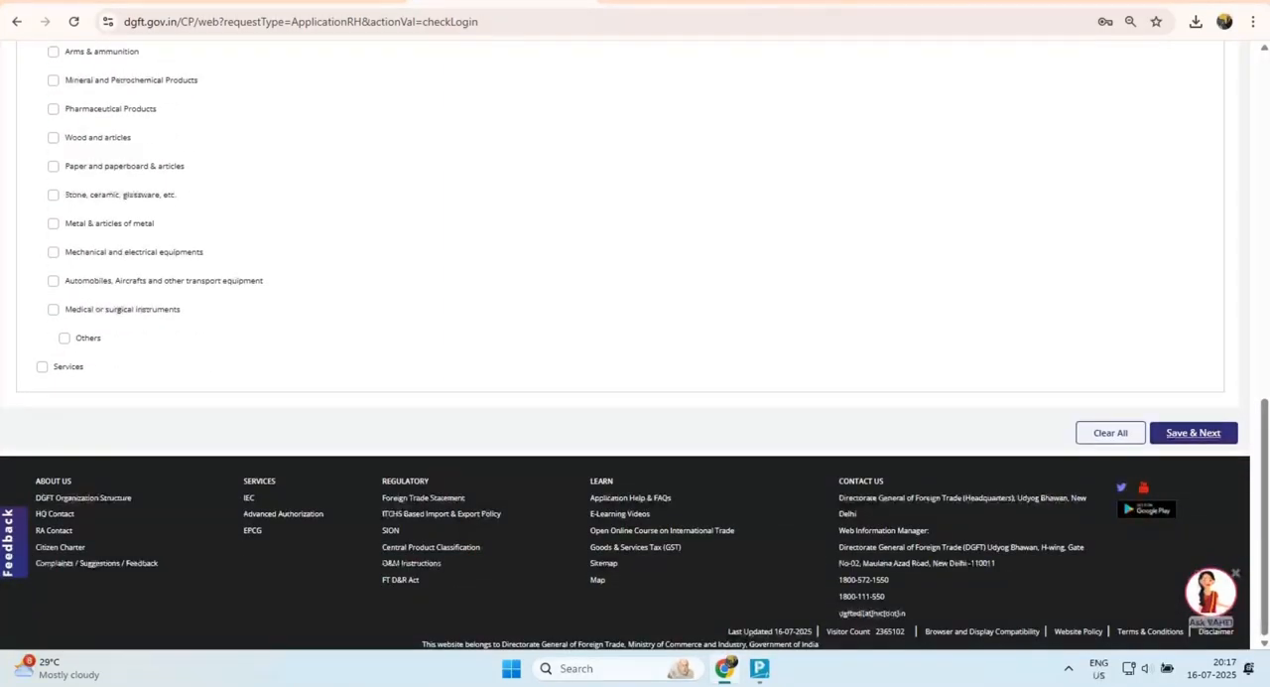
pyautogui.click(1193, 437)
# - Accept the declaration, enter JAIPUR as the place, save it and continue to the Application Summary
pyautogui.scroll(-2, 635, 347)
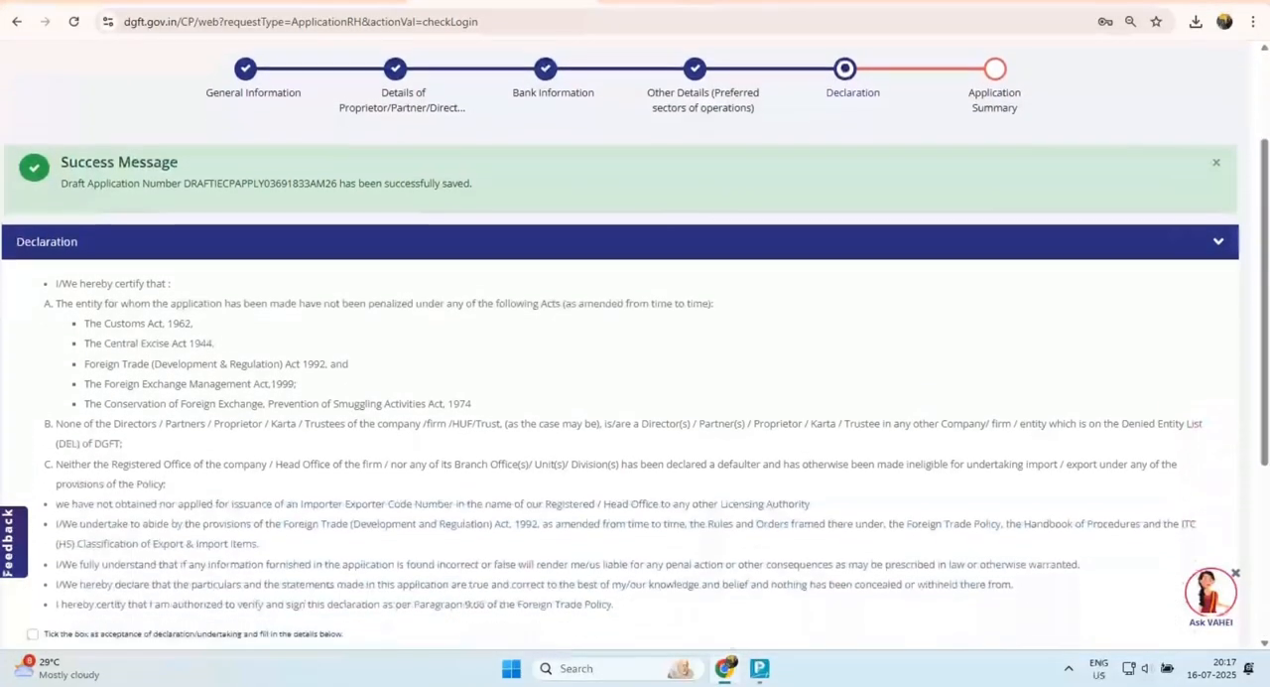
pyautogui.scroll(-3, 635, 348)
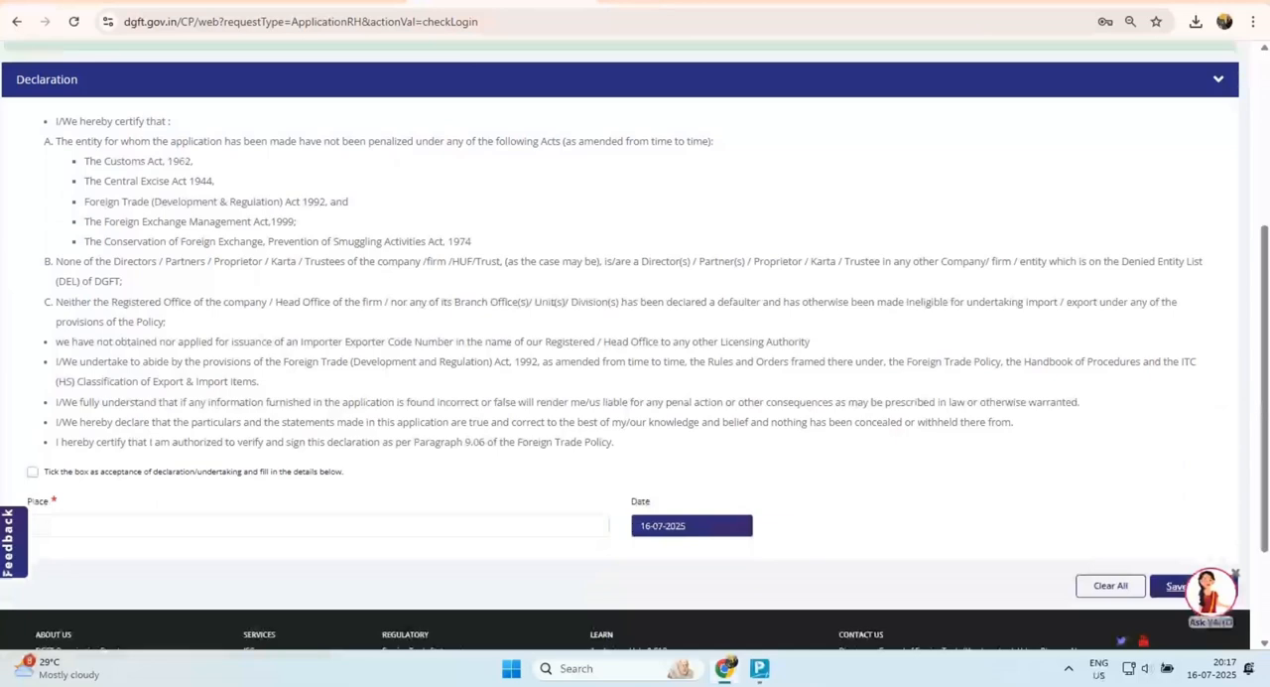
pyautogui.click(32, 318)
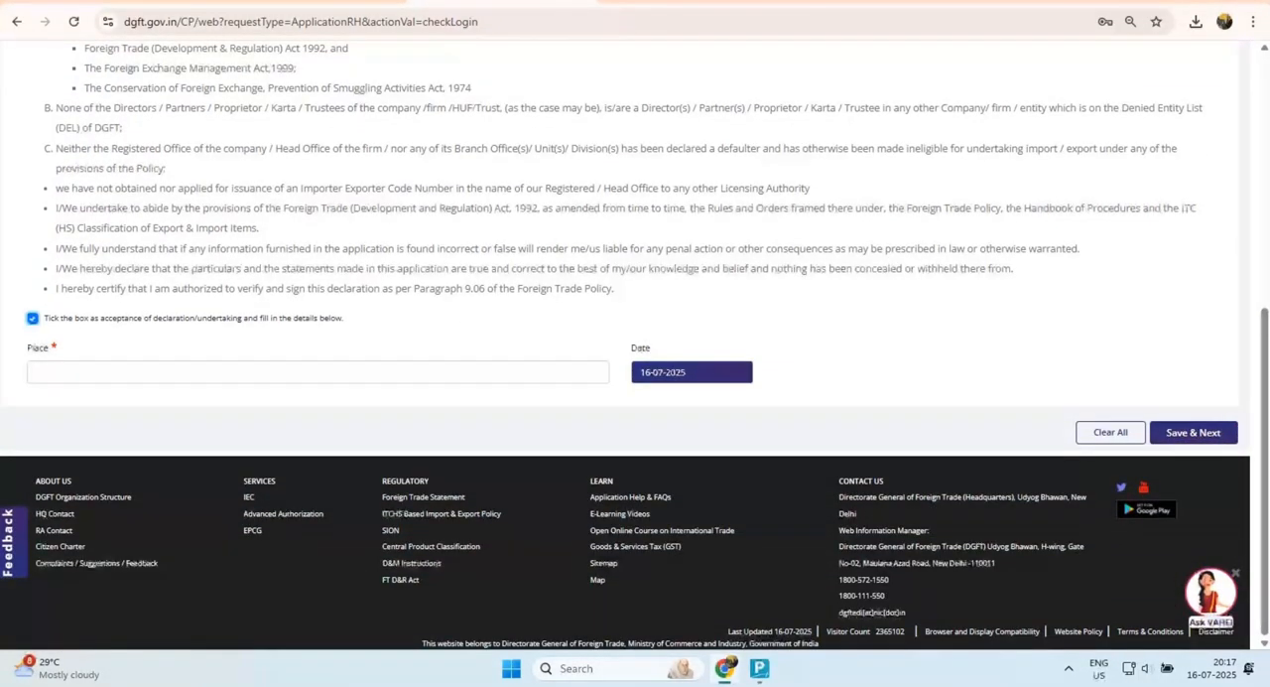
pyautogui.click(317, 372)
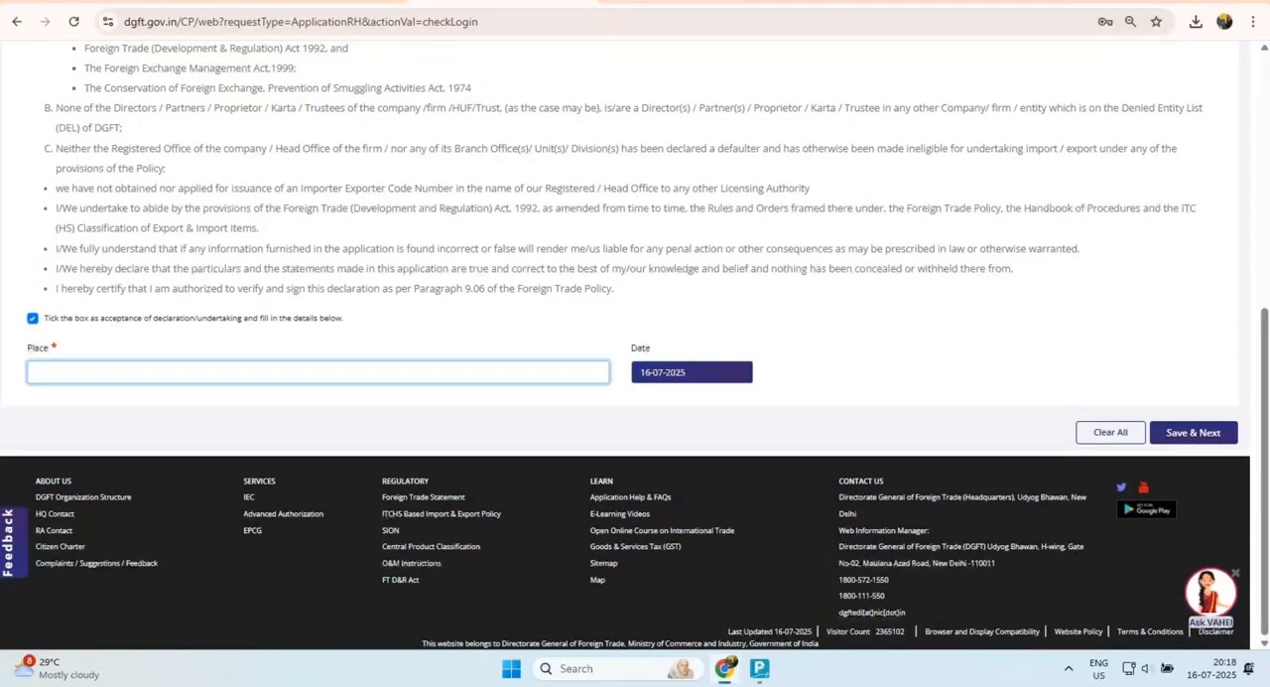
pyautogui.write('JAIPUR')
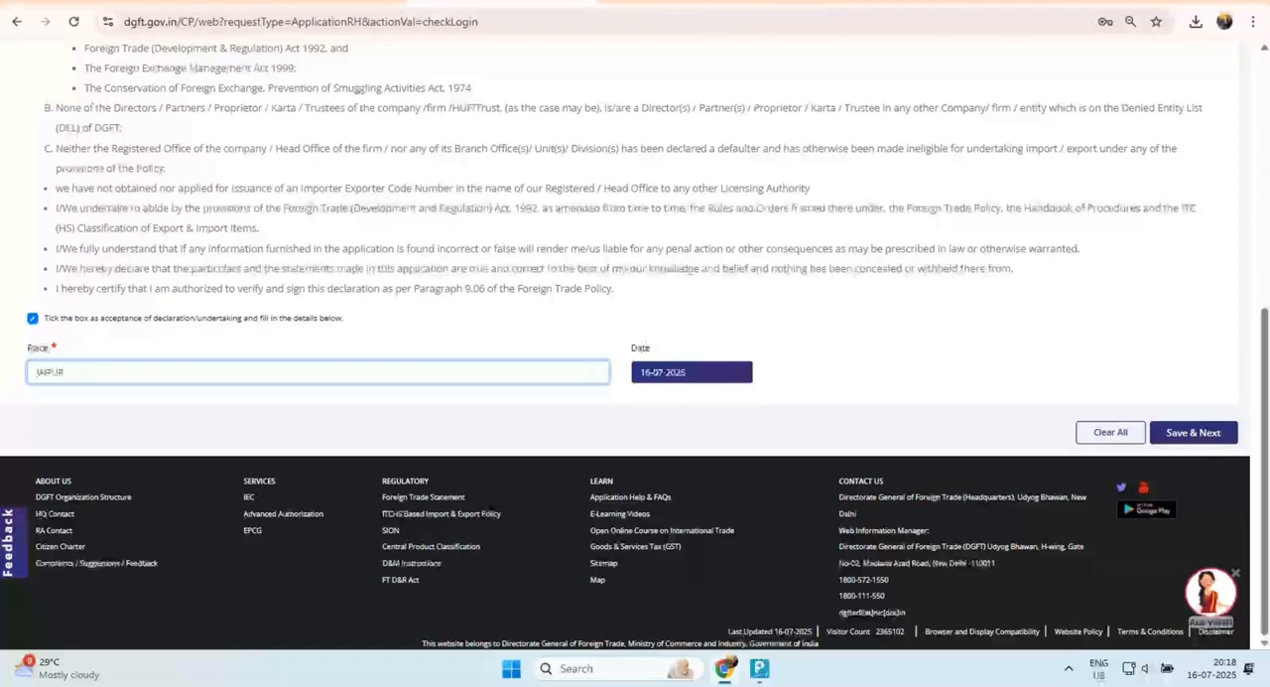
pyautogui.press('Tab')
pyautogui.press('Return')
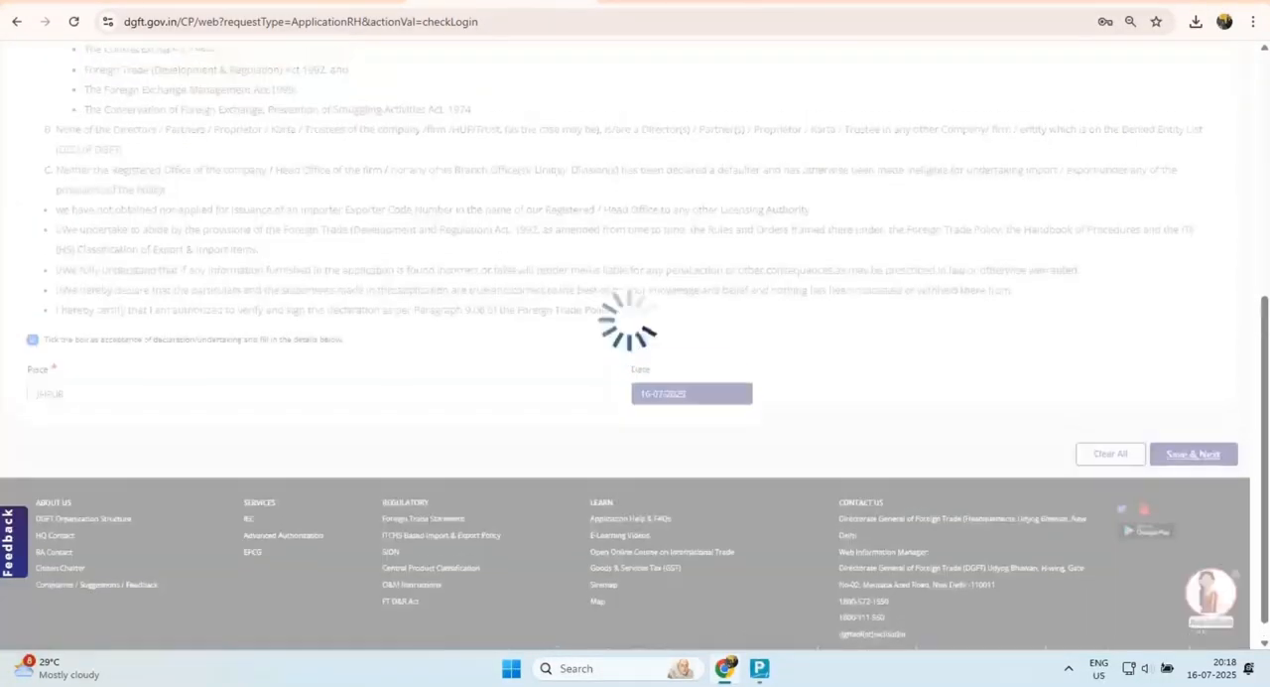
# - Review the application summary from the basic and firm address details through to the declaration and fee note
pyautogui.scroll(-3, 635, 347)
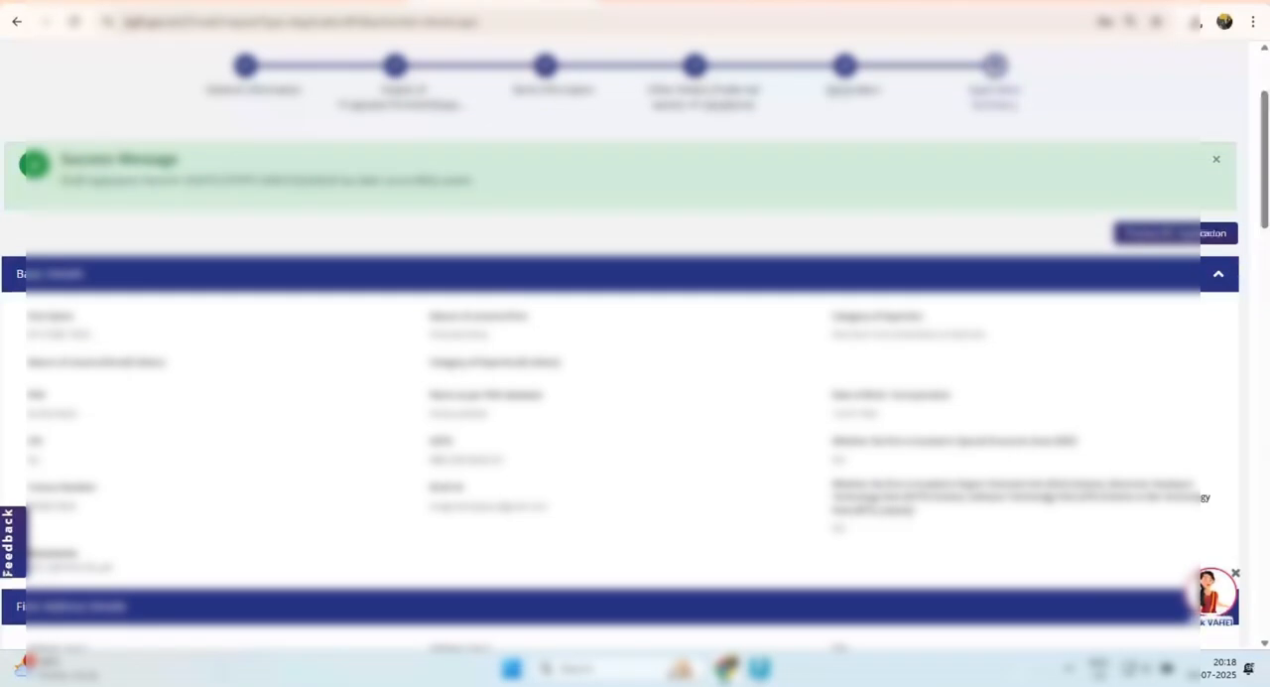
pyautogui.scroll(-3, 635, 347)
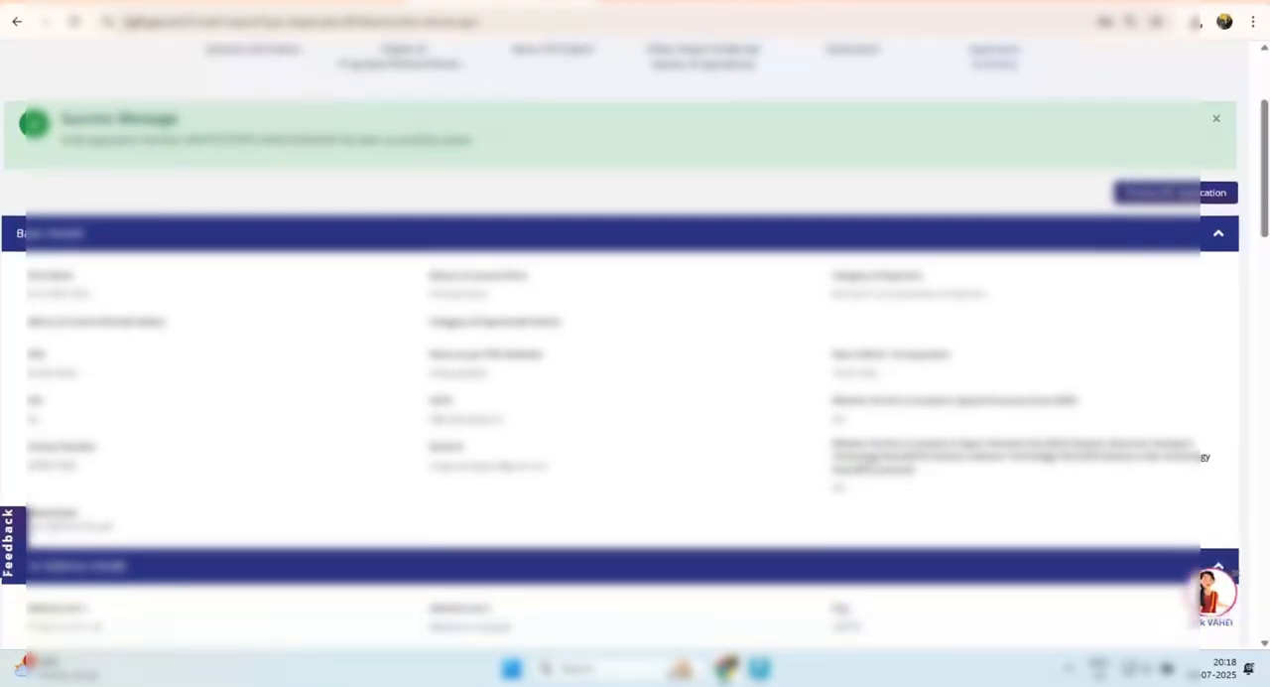
pyautogui.scroll(-9, 635, 347)
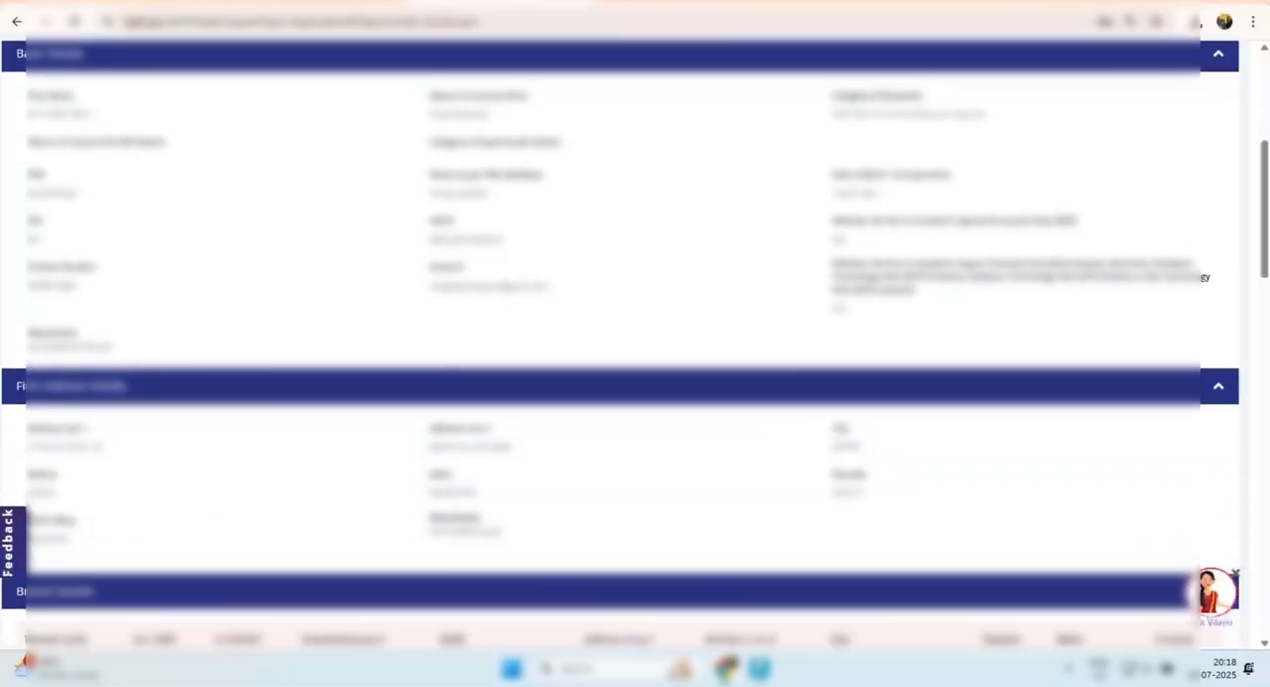
pyautogui.scroll(-20, 635, 347)
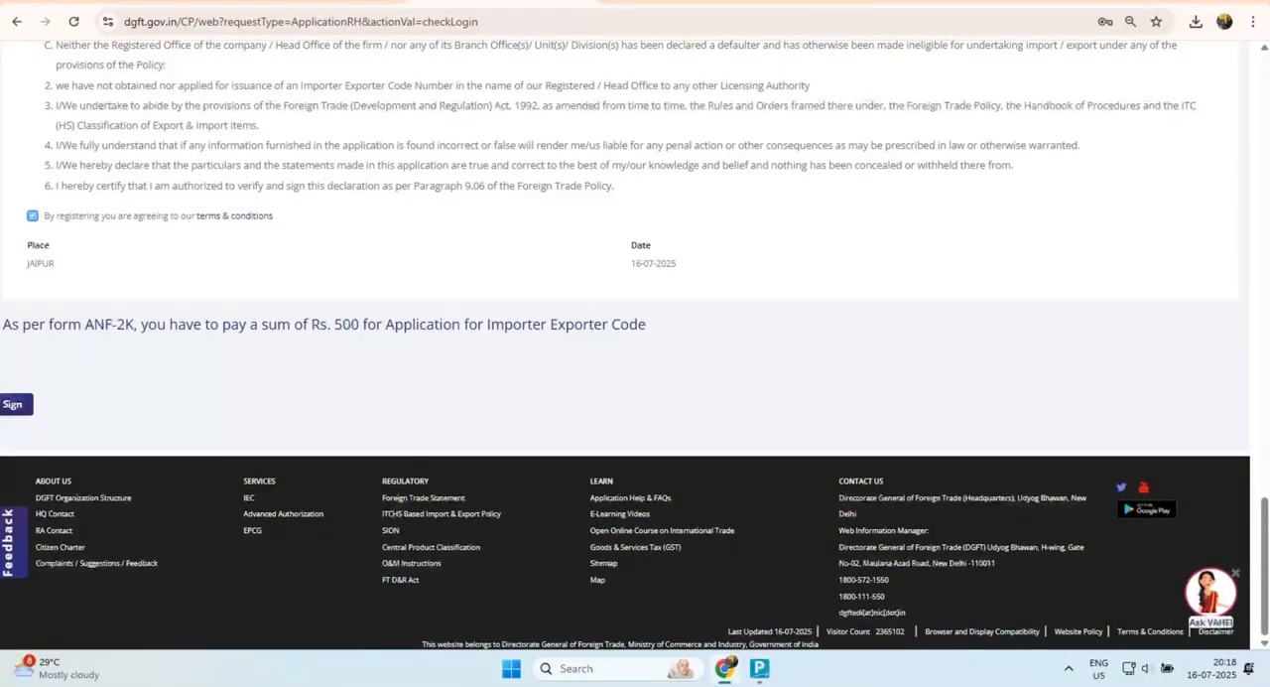
# - Start signing the application, confirm the submission prompt and choose Aadhaar e-Sign as the signing method
pyautogui.click(14, 403)
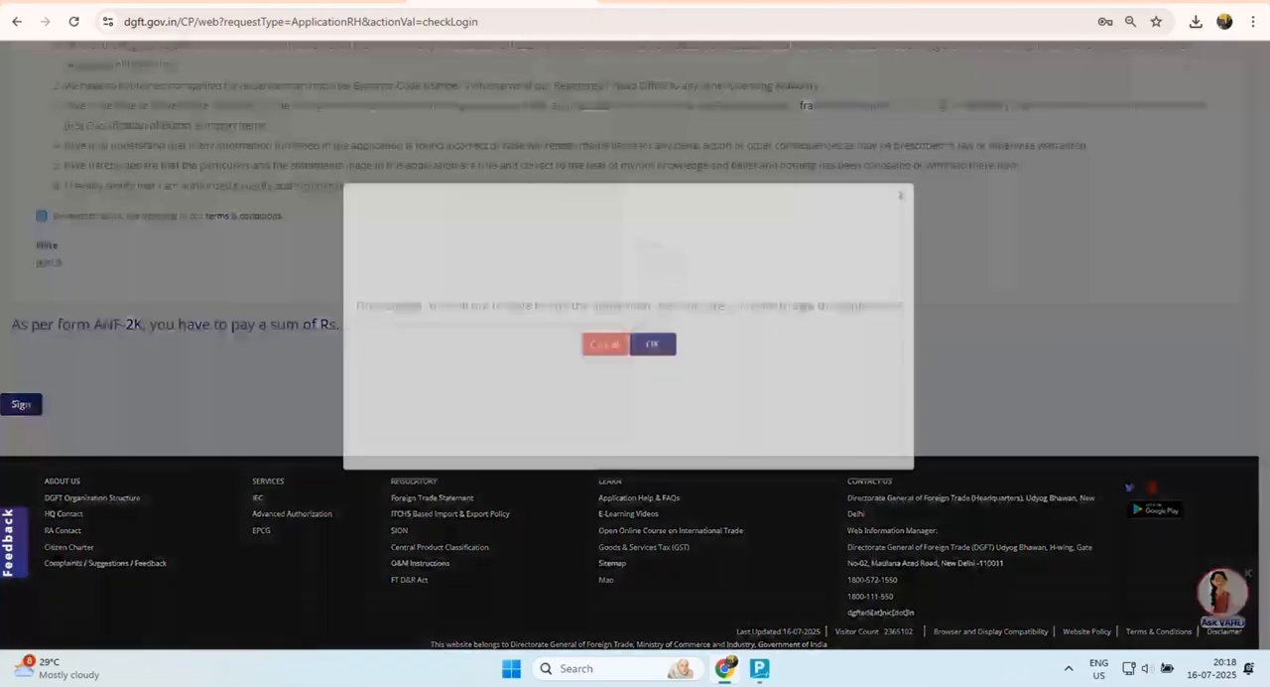
pyautogui.click(652, 363)
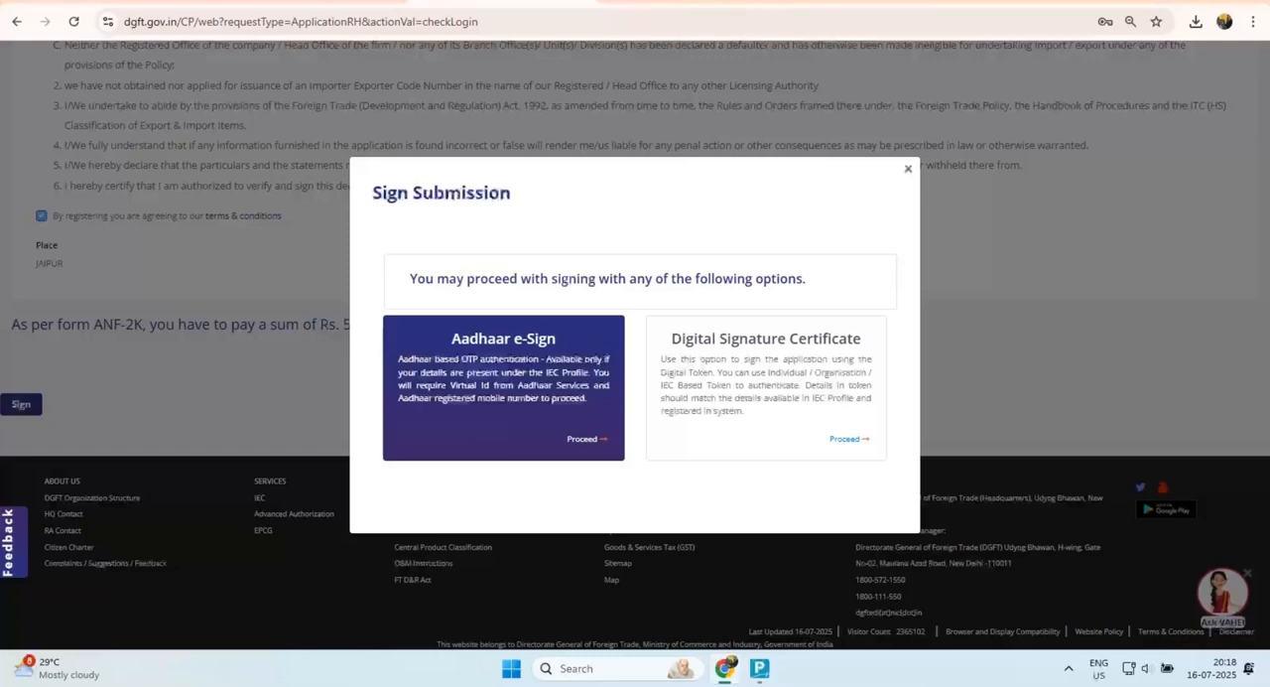
pyautogui.click(429, 386)
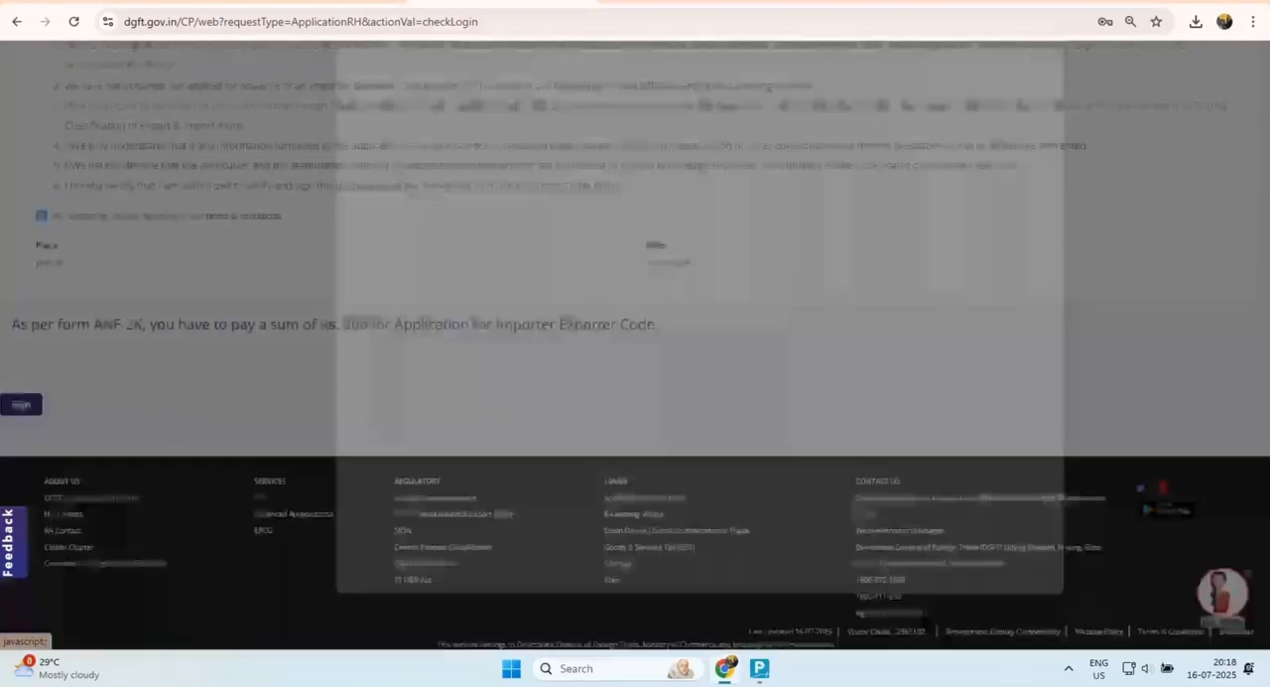
# - Consent to using Aadhaar e-KYC data, continue to the eSign service, and submit the Aadhaar number with its OTP
pyautogui.click(431, 325)
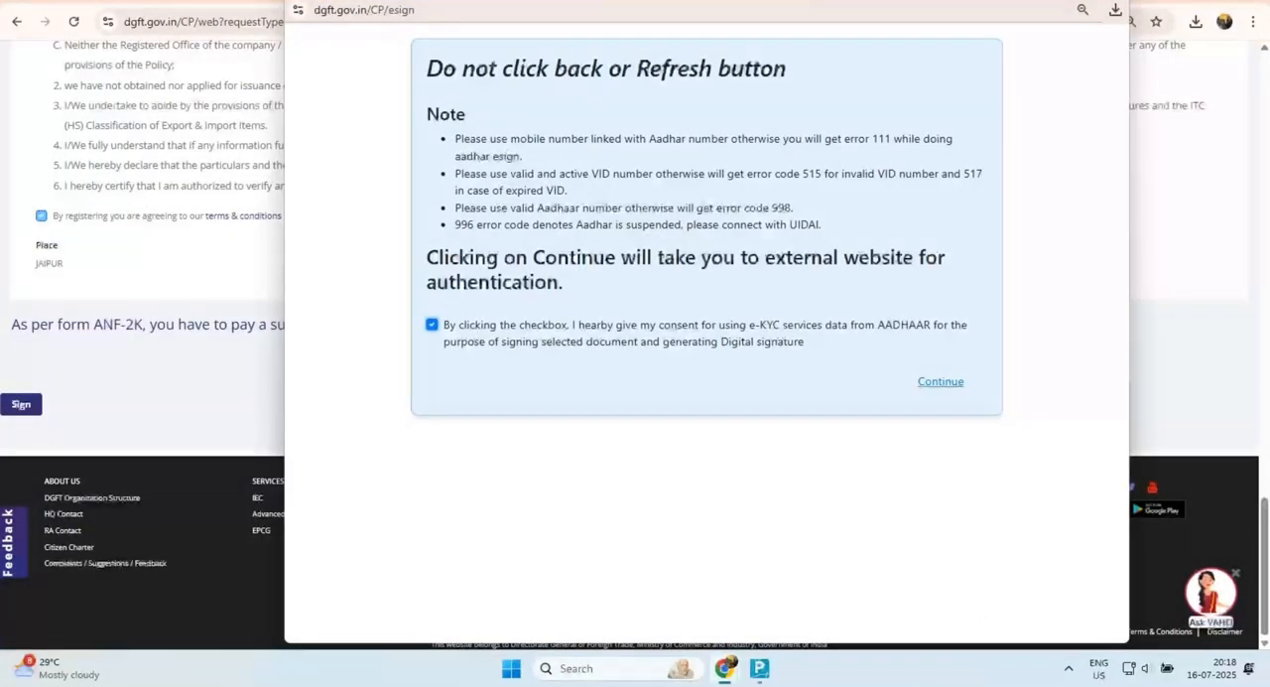
pyautogui.click(940, 381)
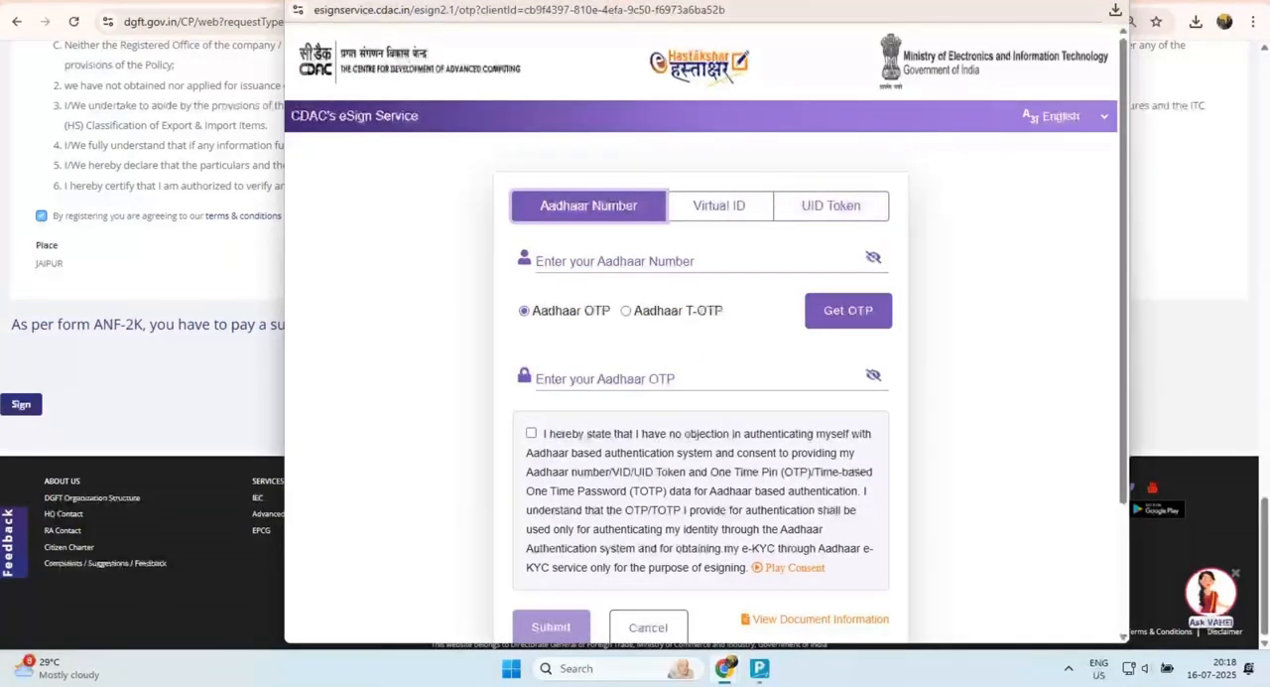
pyautogui.click(698, 261)
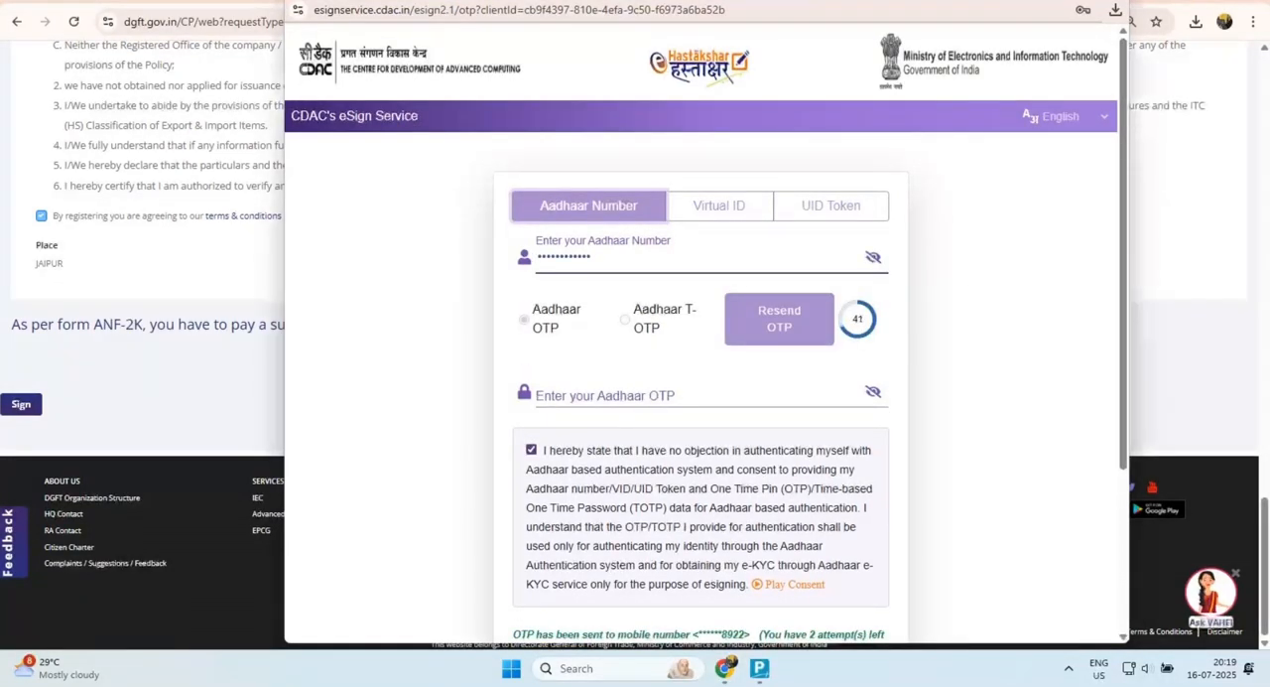
pyautogui.click(699, 394)
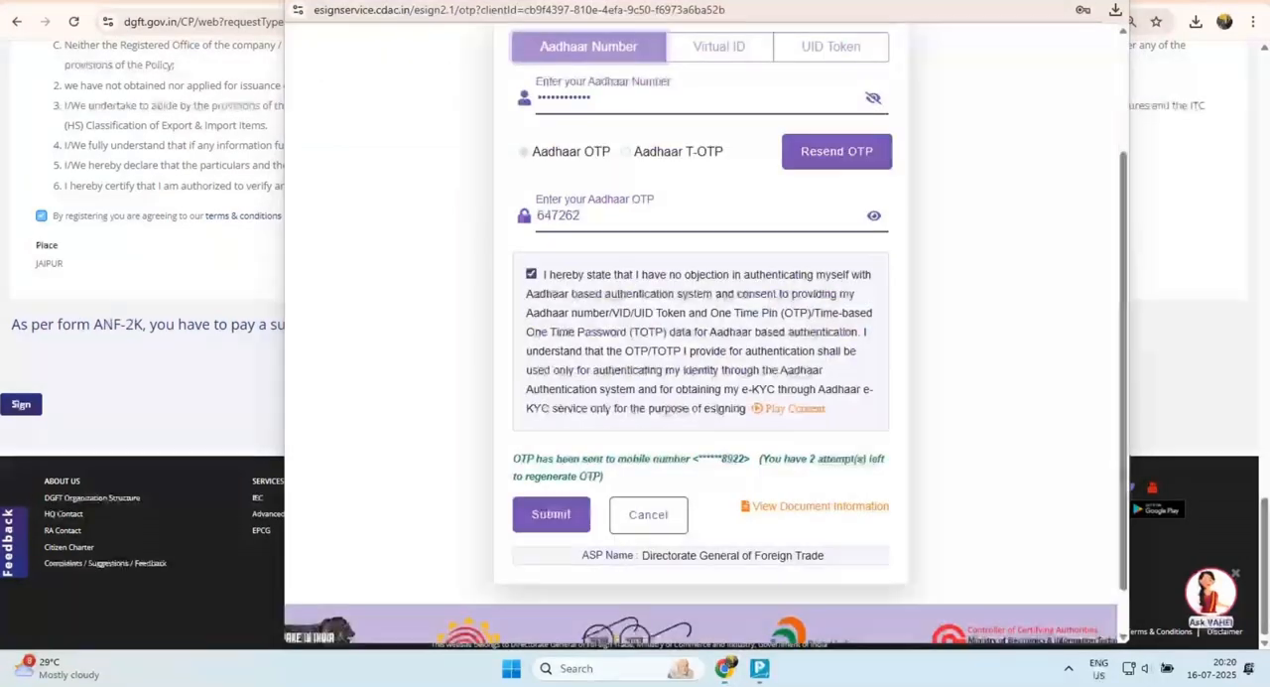
pyautogui.press('Return')
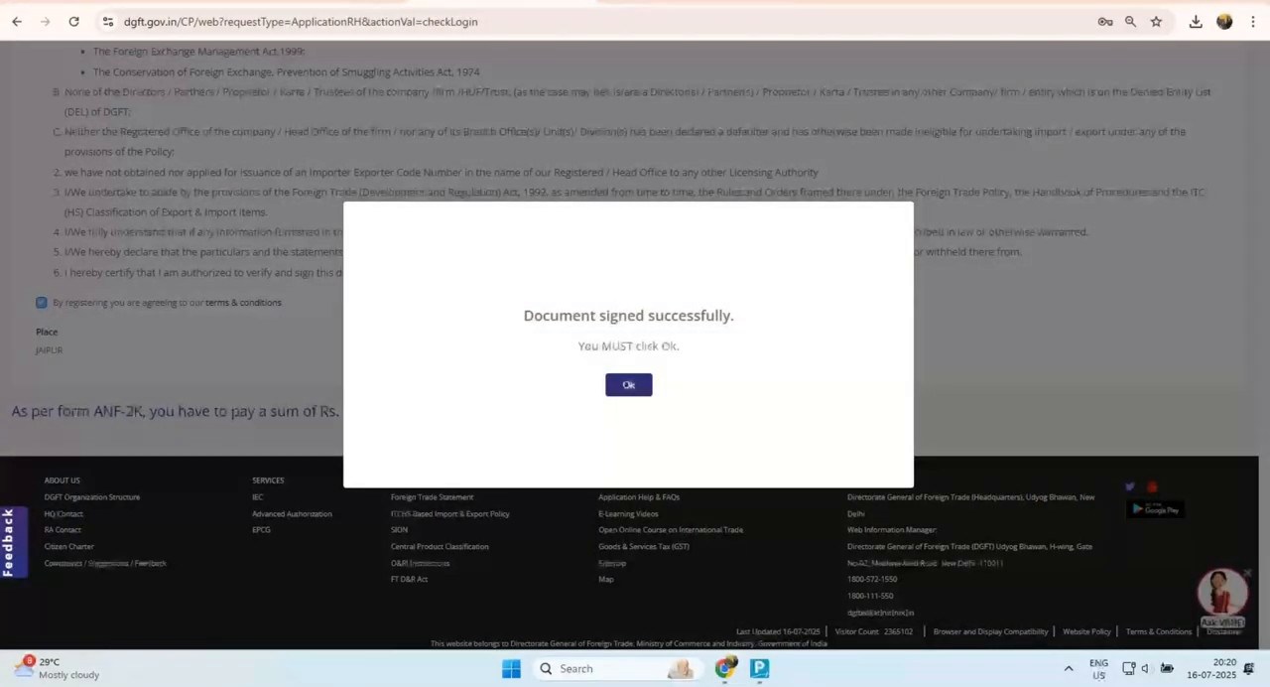
# - Acknowledge the document signing and proceed to the payment of the application fee
pyautogui.moveTo(534, 316); pyautogui.dragTo(735, 316)
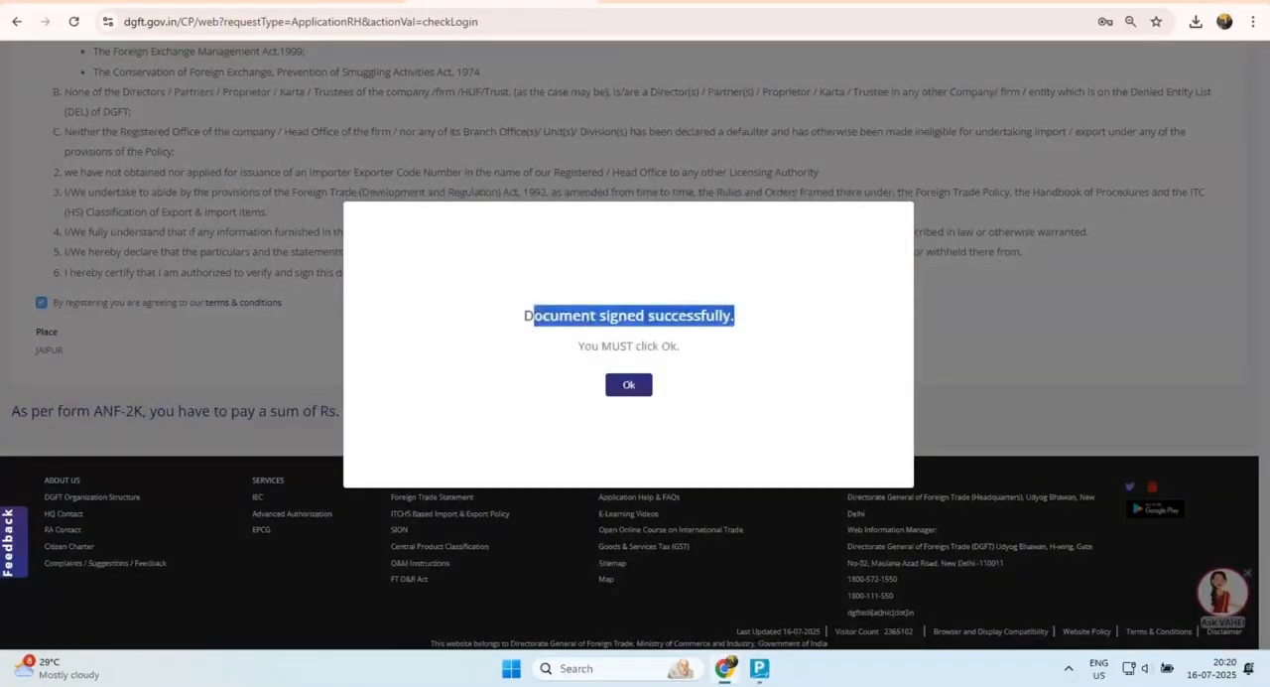
pyautogui.click(629, 385)
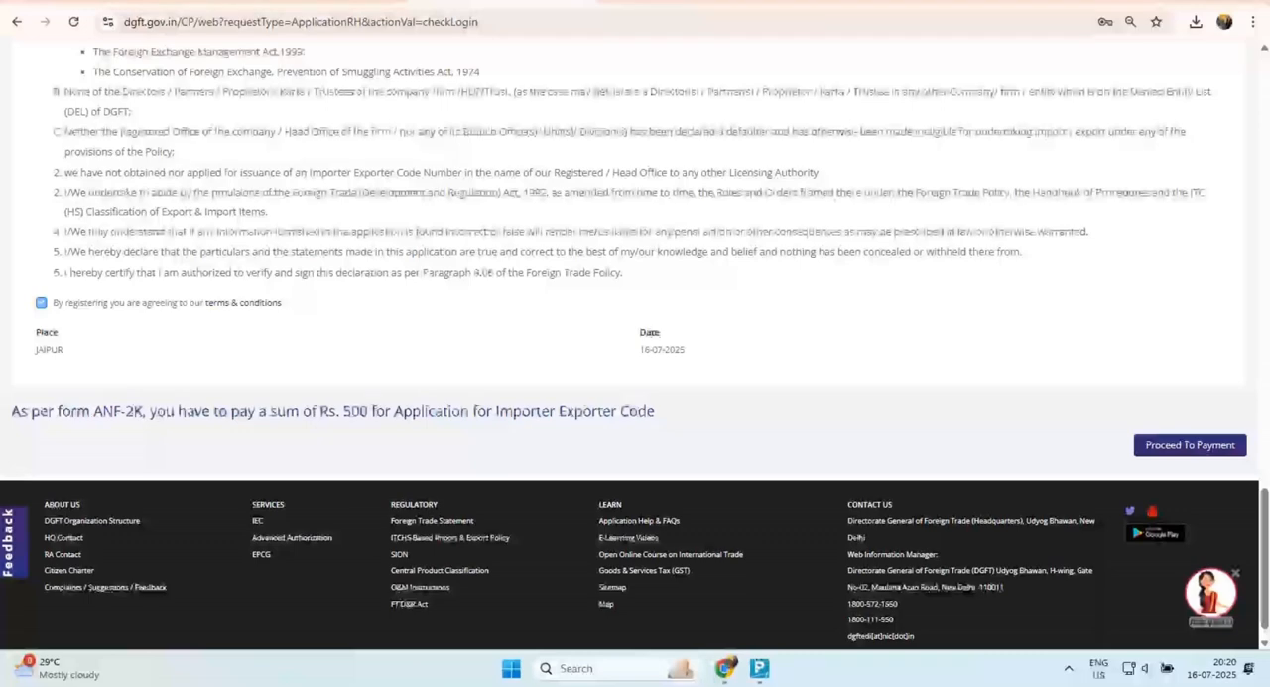
pyautogui.click(1190, 445)
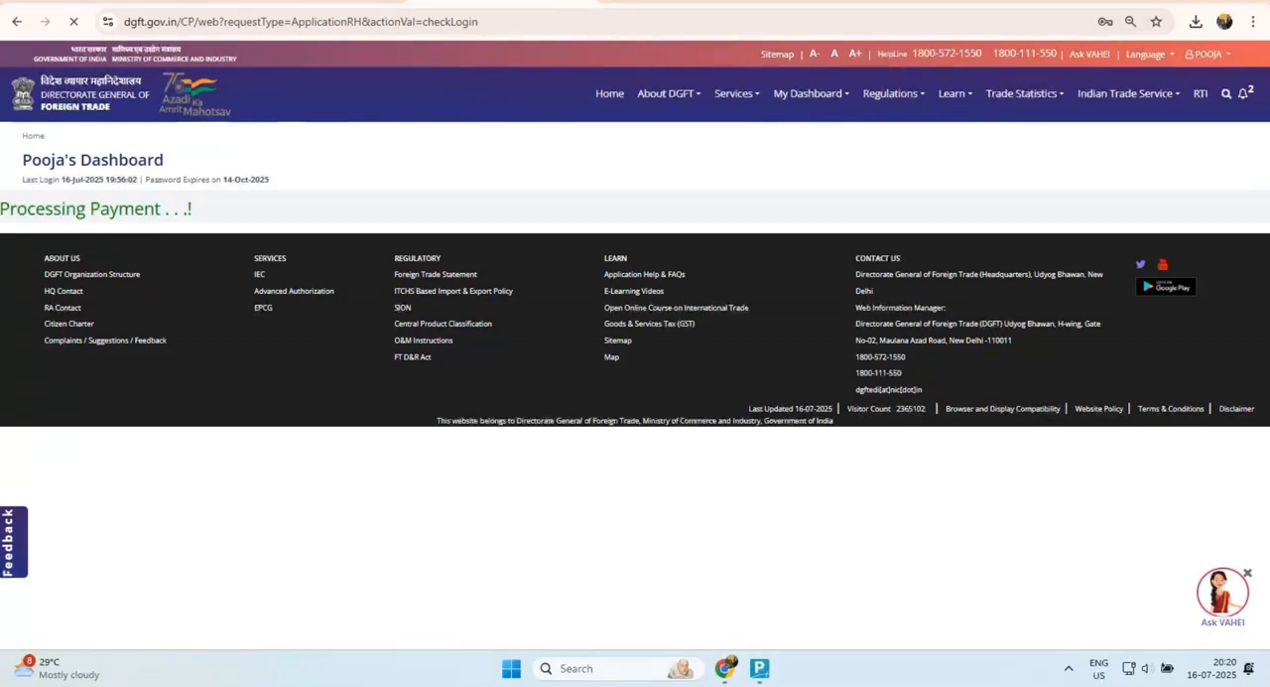
pyautogui.hotkey('ctrl', '+')
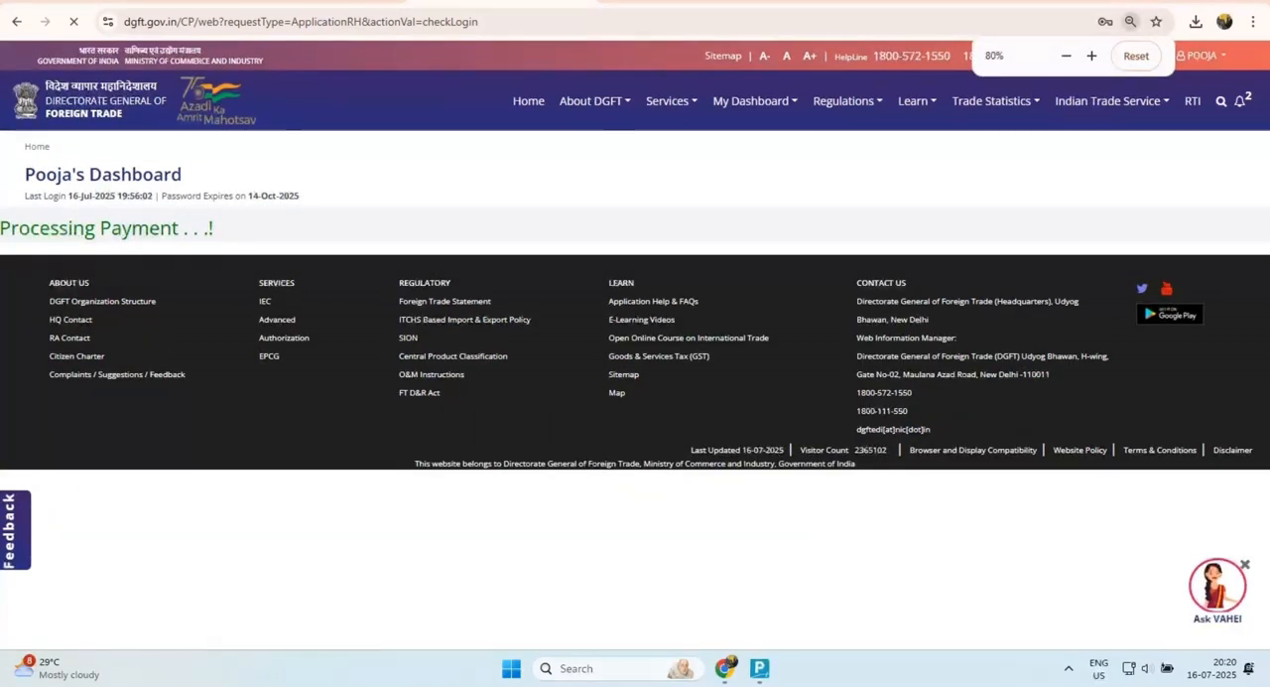
pyautogui.hotkey('ctrl', '+')
pyautogui.hotkey('ctrl', '+')
pyautogui.hotkey('ctrl', '+')
pyautogui.hotkey('ctrl', '+')
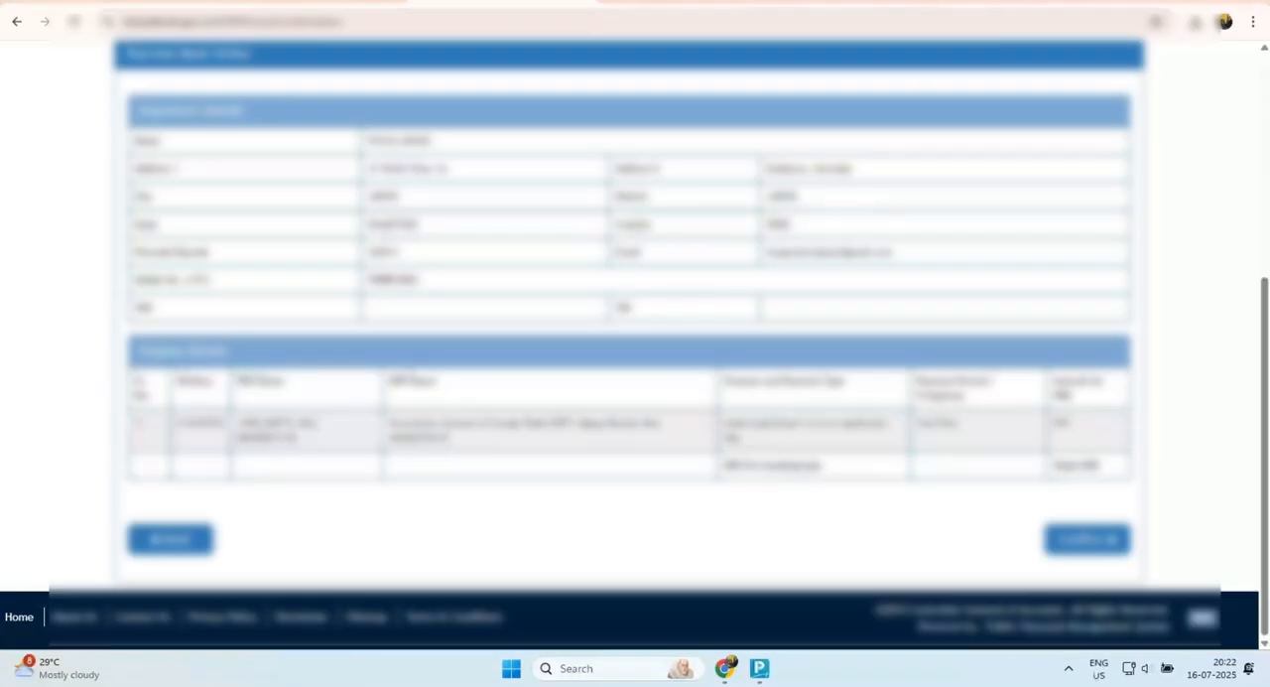
# - Review and confirm the payment details, and pay the 500 INR fee through BHIM UPI with the payer's VPA
pyautogui.scroll(2, 635, 337)
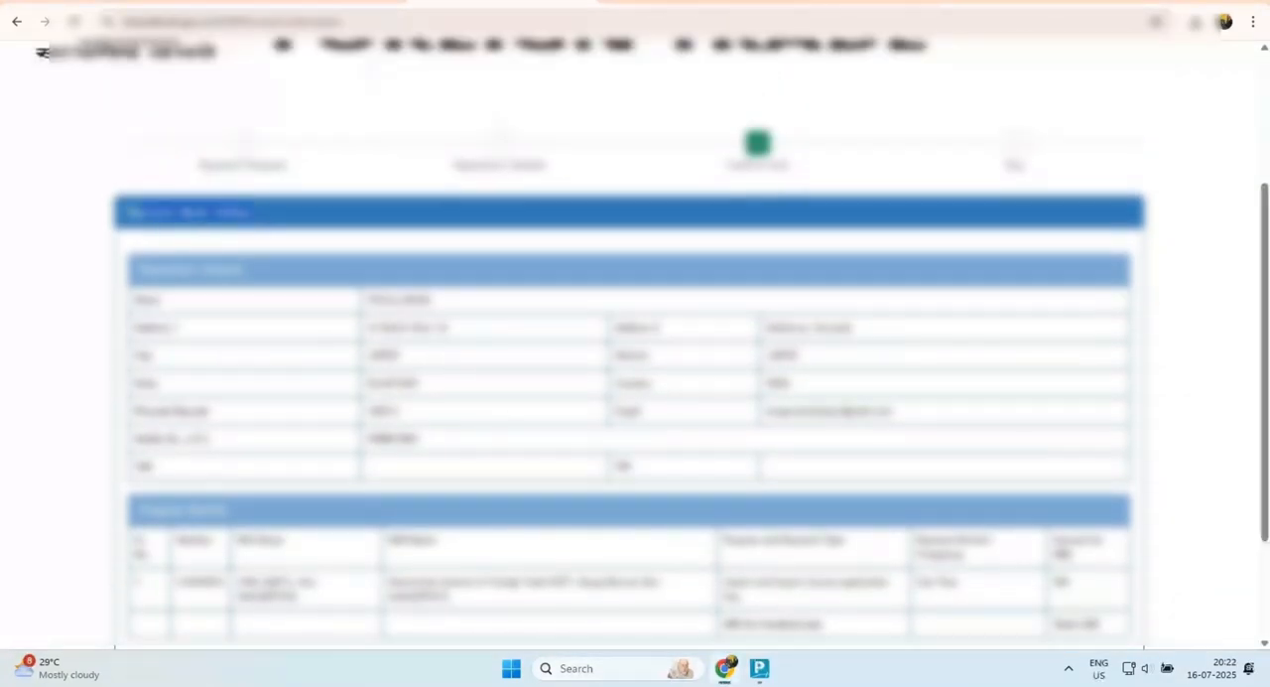
pyautogui.scroll(-2, 635, 347)
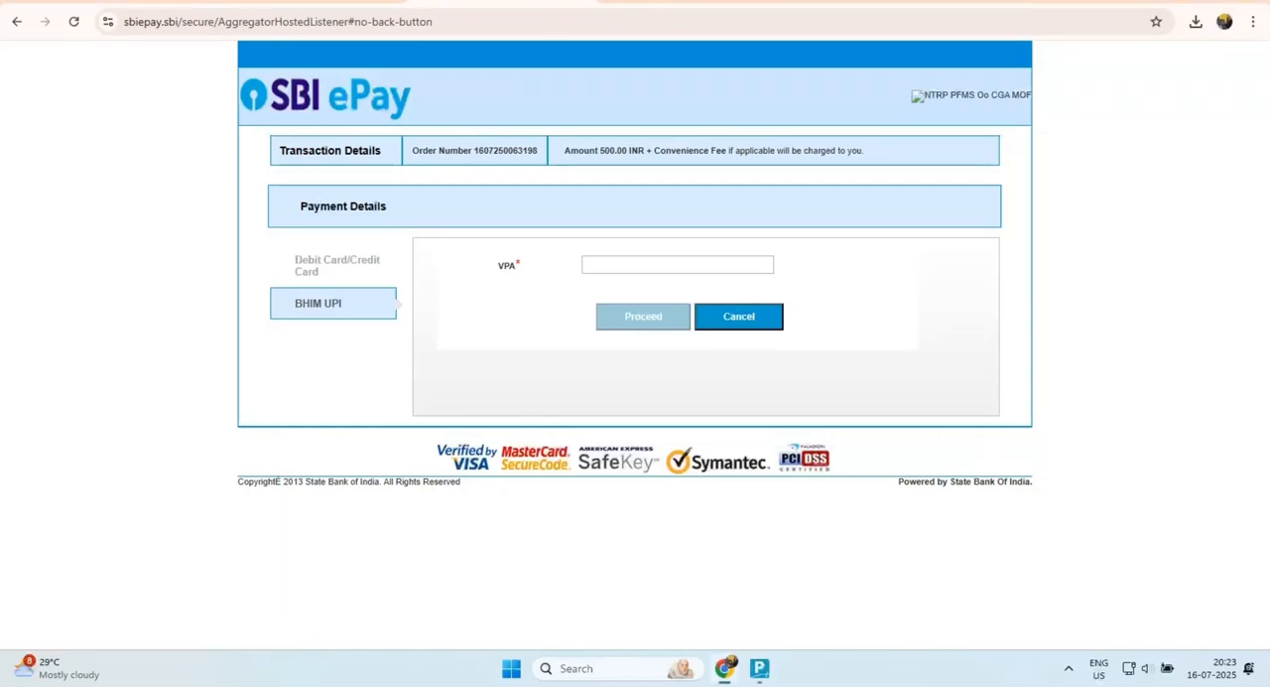
pyautogui.click(678, 264)
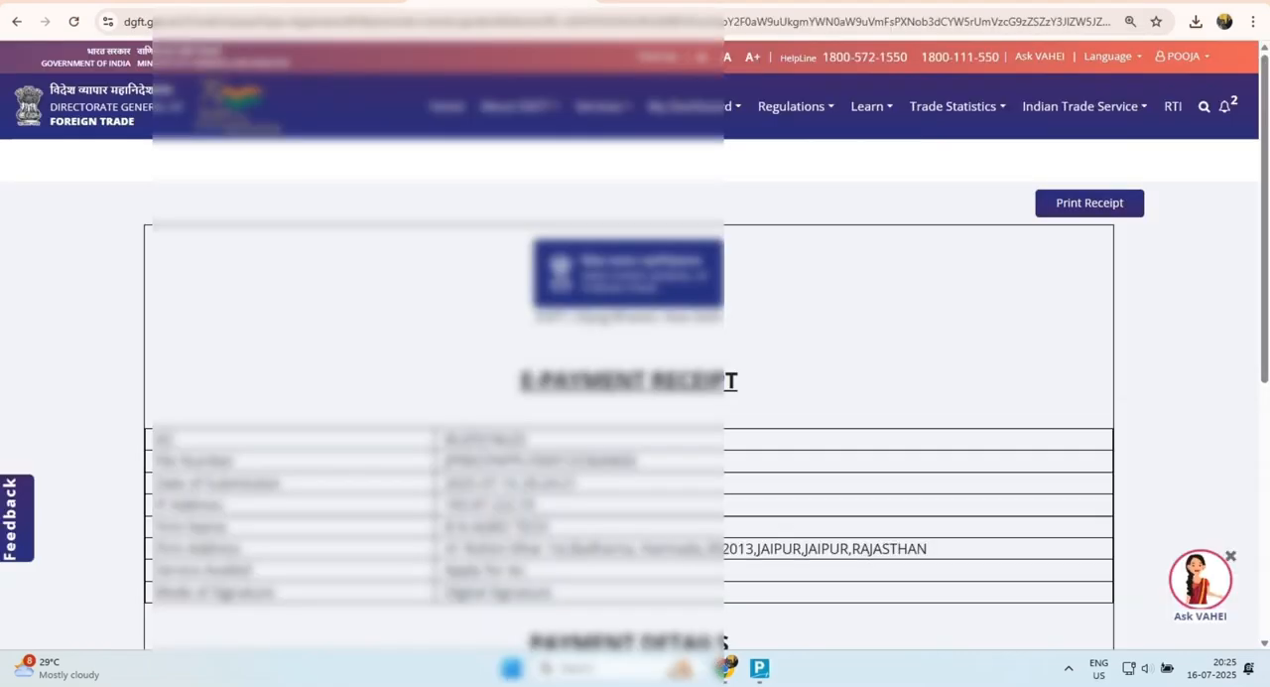
# - Download the e-payment receipt and the IEC certificate, and open certificateOfIEC.pdf in Adobe Acrobat
pyautogui.scroll(-4, 634, 348)
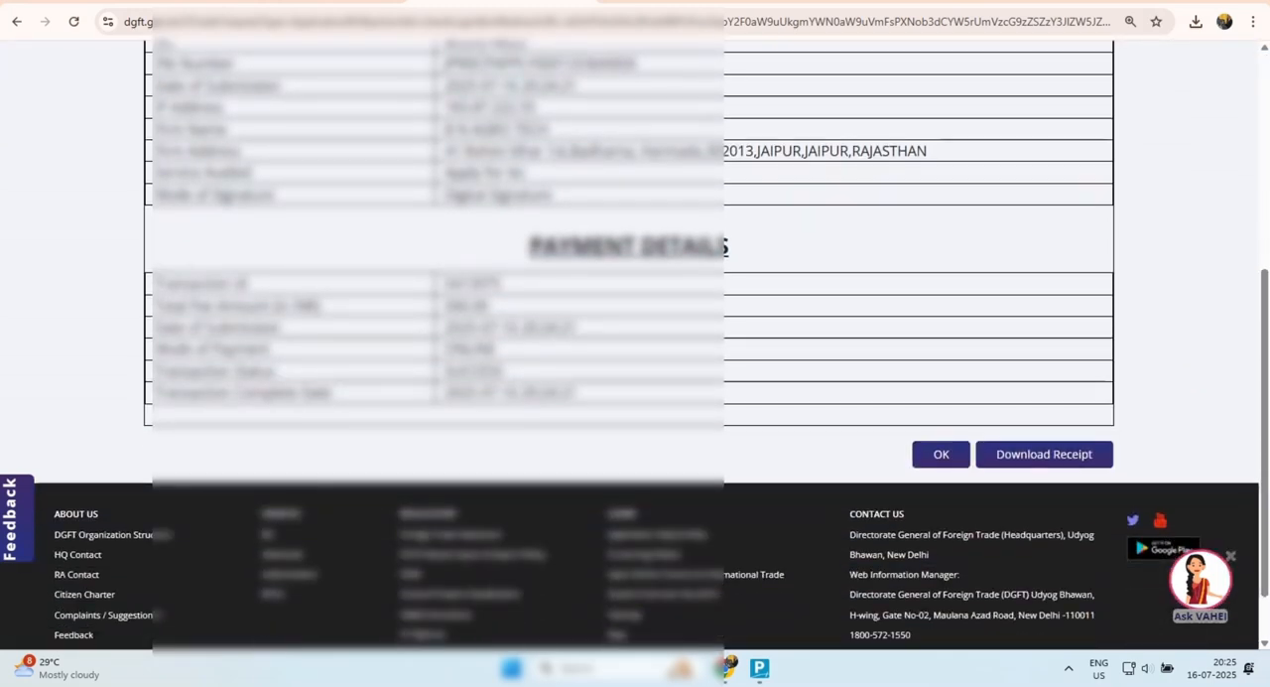
pyautogui.click(1043, 455)
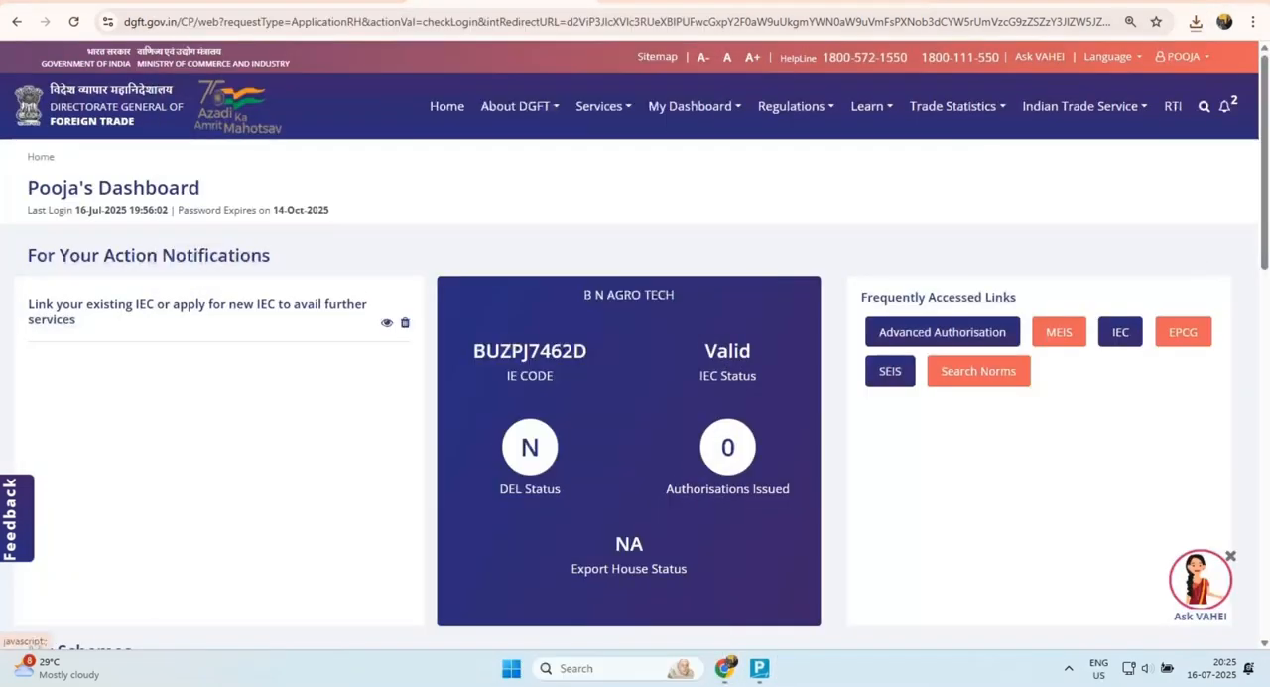
pyautogui.click(1120, 331)
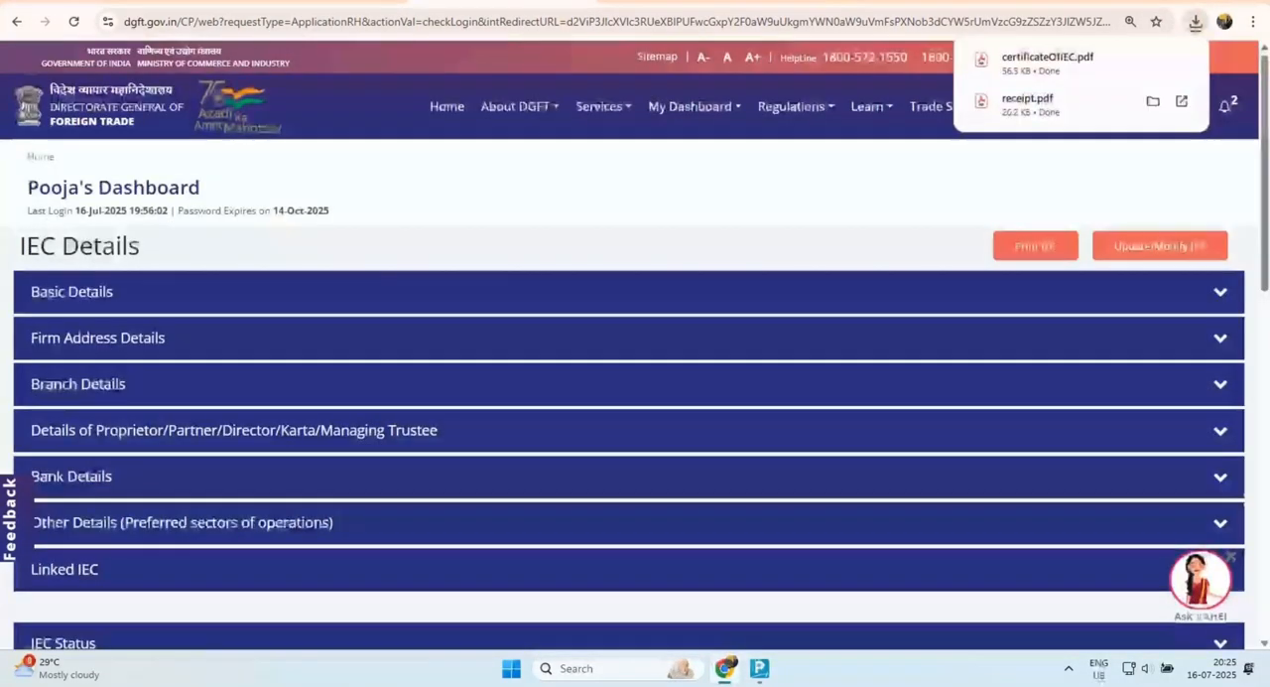
pyautogui.click(1047, 62)
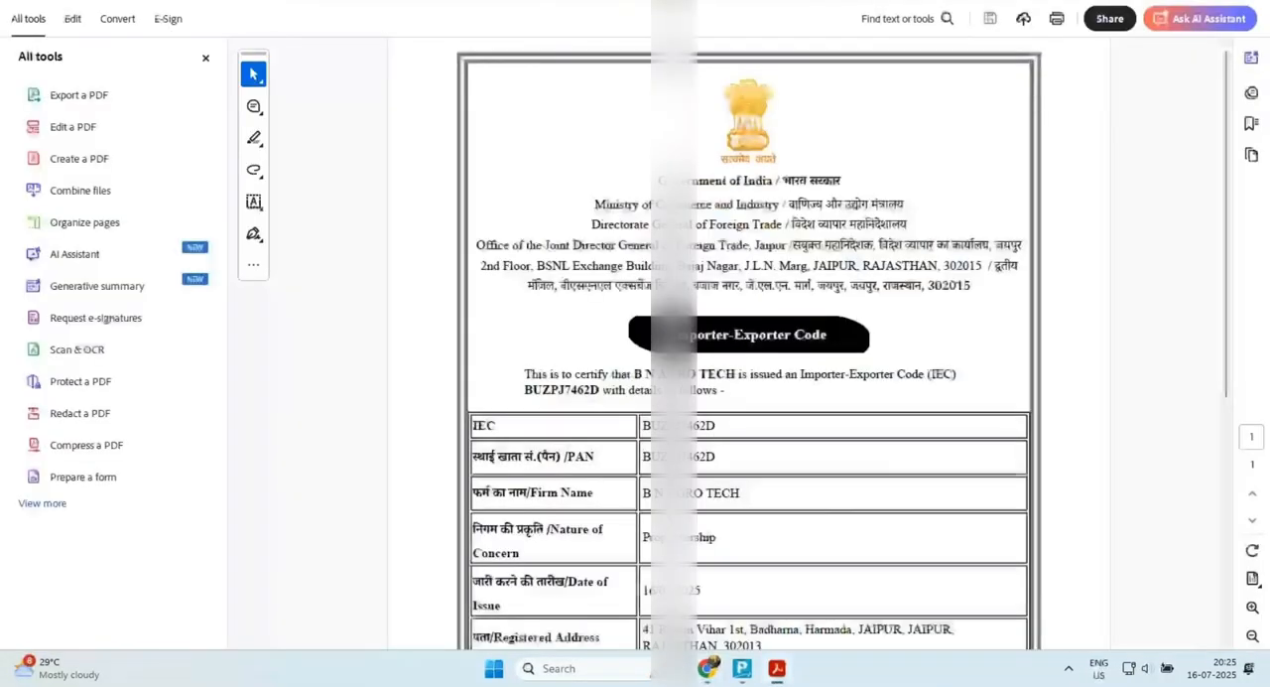
# - Examine the certificate's heading and details table, checking the IEC and the registered address
pyautogui.scroll(-2, 748, 397)
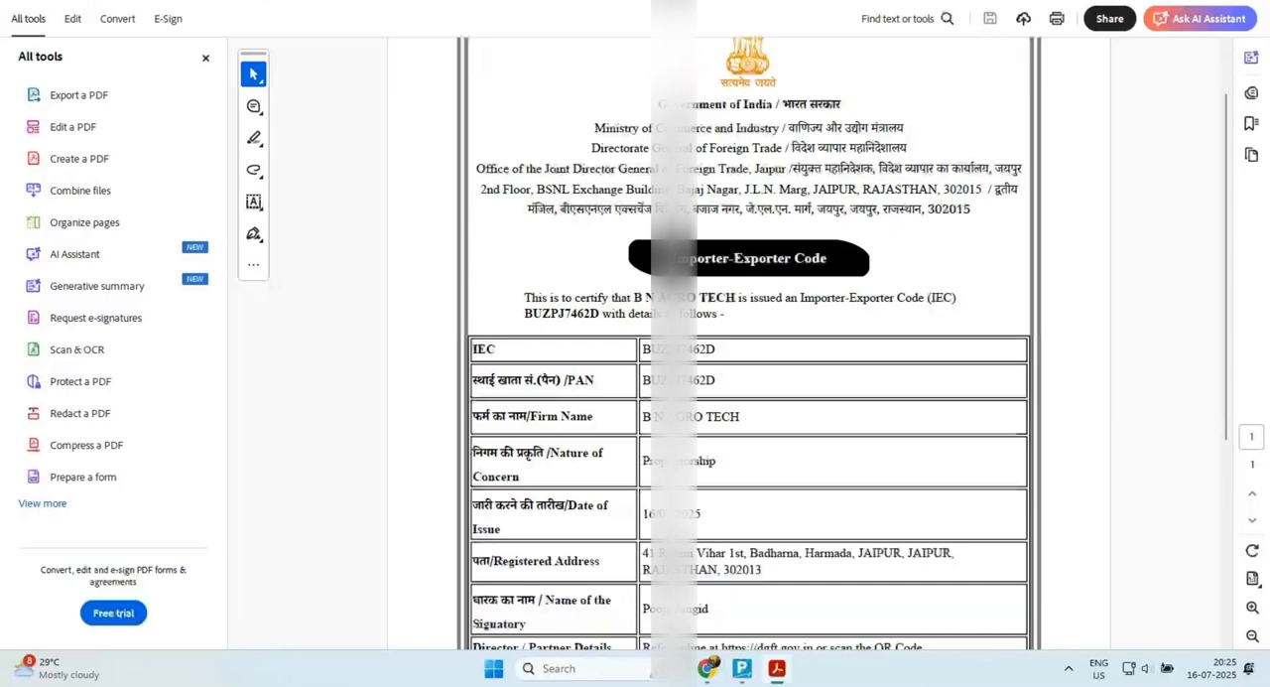
pyautogui.scroll(-5, 749, 347)
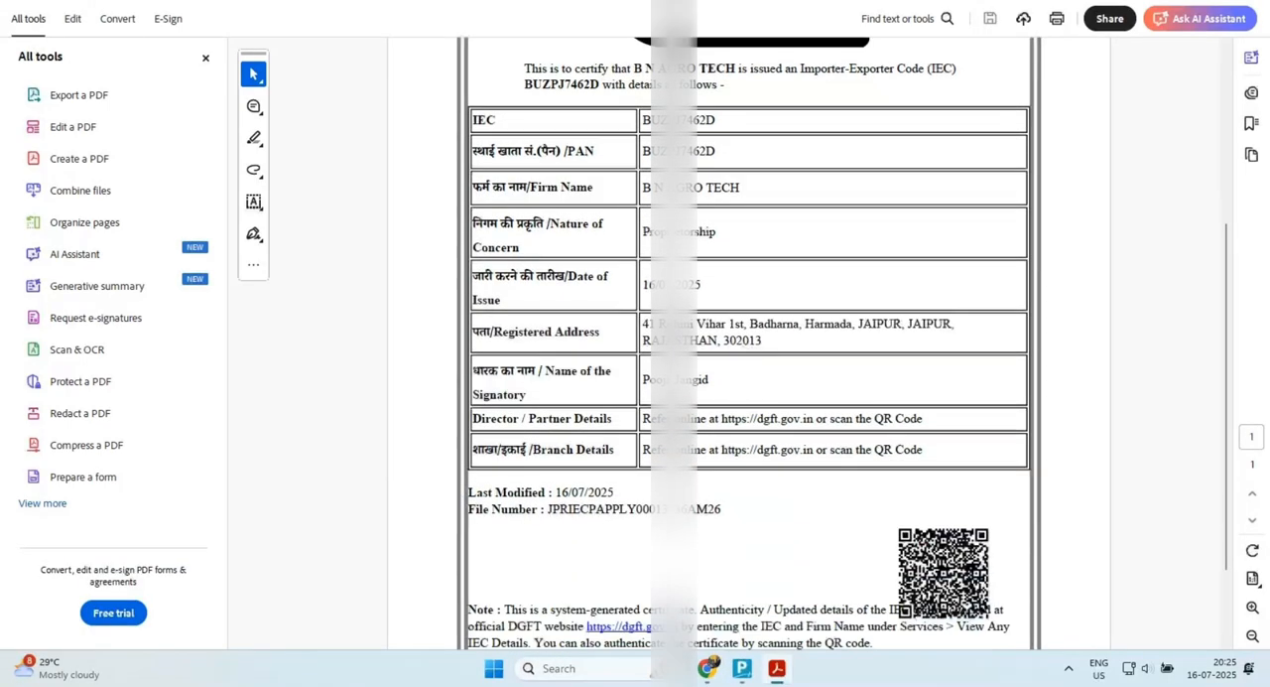
pyautogui.scroll(5, 748, 348)
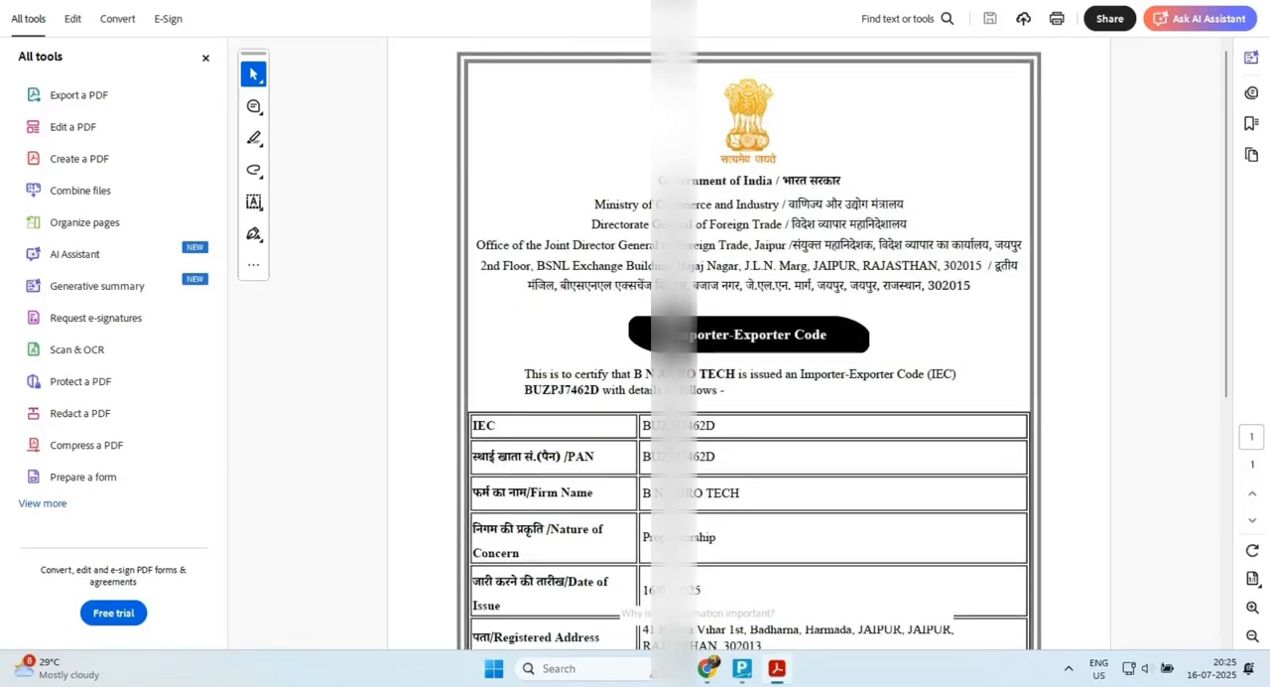
pyautogui.click(832, 335)
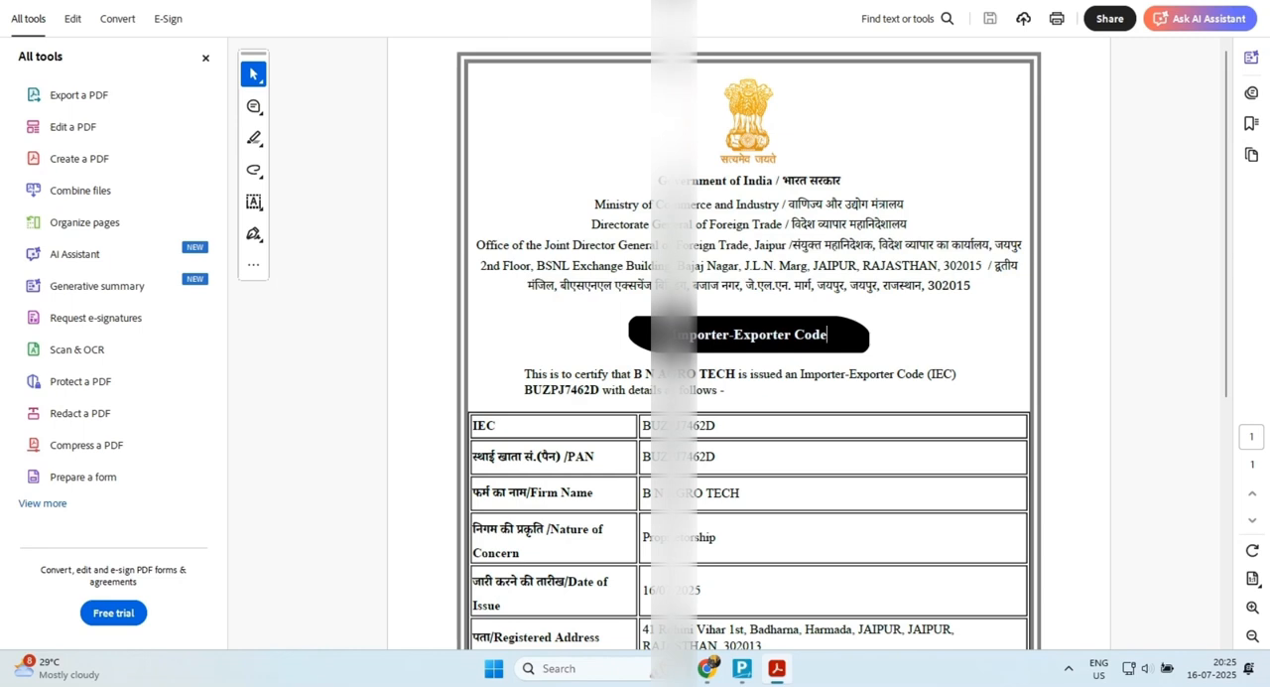
pyautogui.scroll(-3, 749, 348)
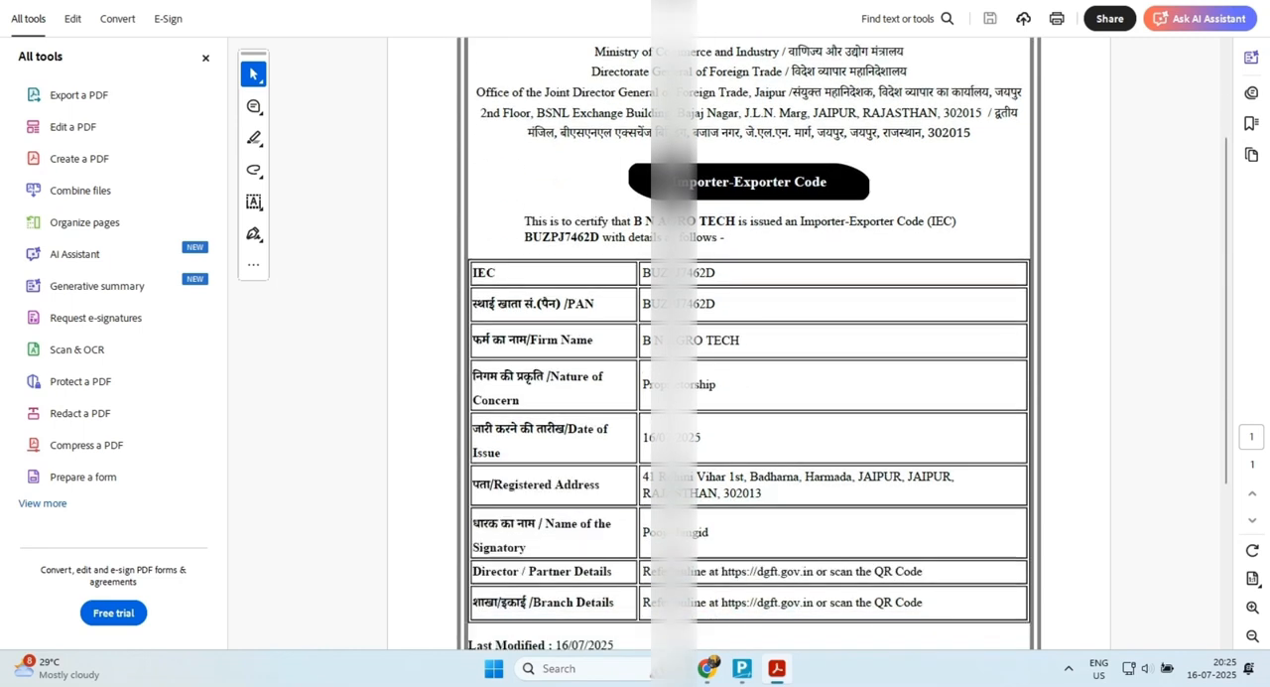
pyautogui.moveTo(652, 273); pyautogui.dragTo(715, 274)
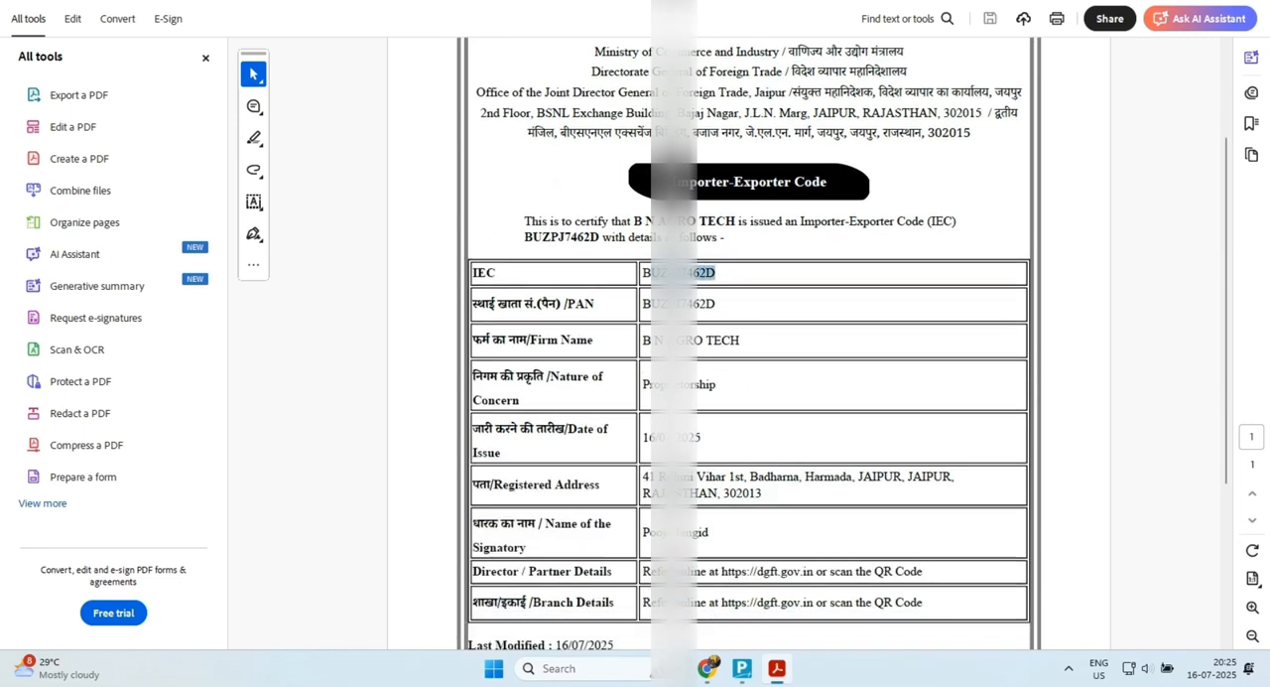
pyautogui.click(715, 274)
pyautogui.moveTo(643, 476); pyautogui.dragTo(762, 494)
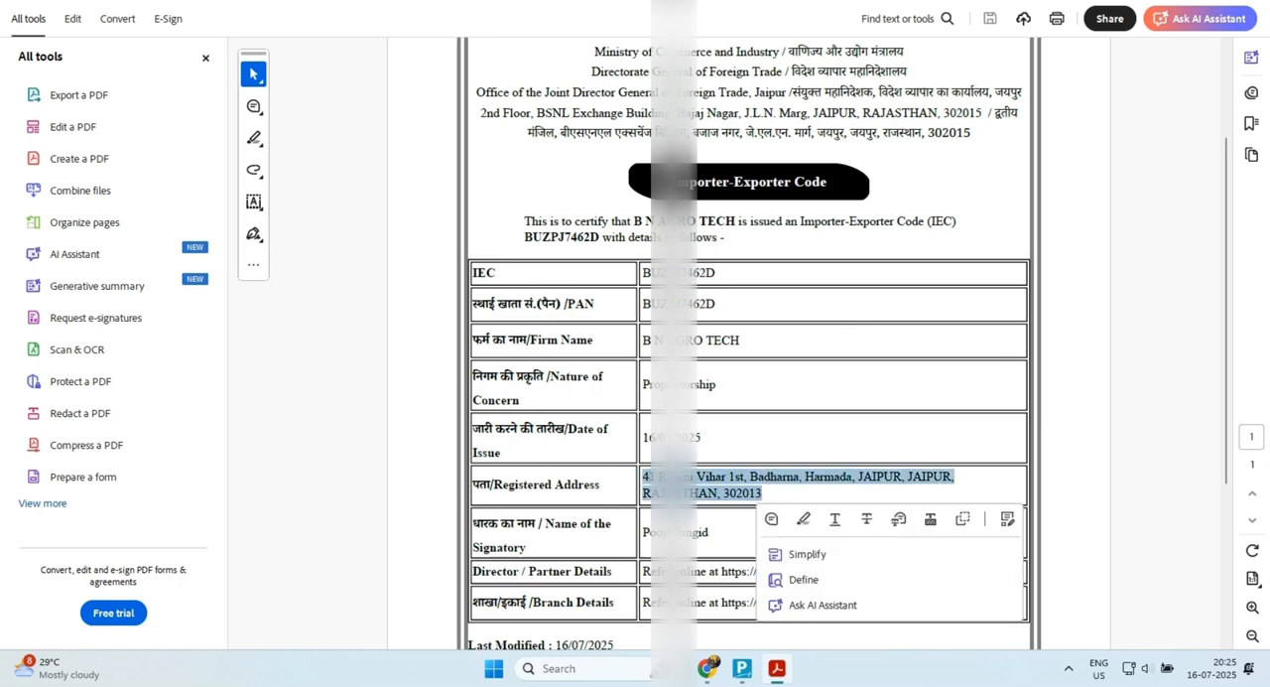
# - Examine the lower part of the certificate, including the file number, QR code and authenticity note
pyautogui.scroll(-2, 764, 496)
pyautogui.click(769, 417)
pyautogui.scroll(-1, 768, 418)
pyautogui.scroll(-2, 749, 347)
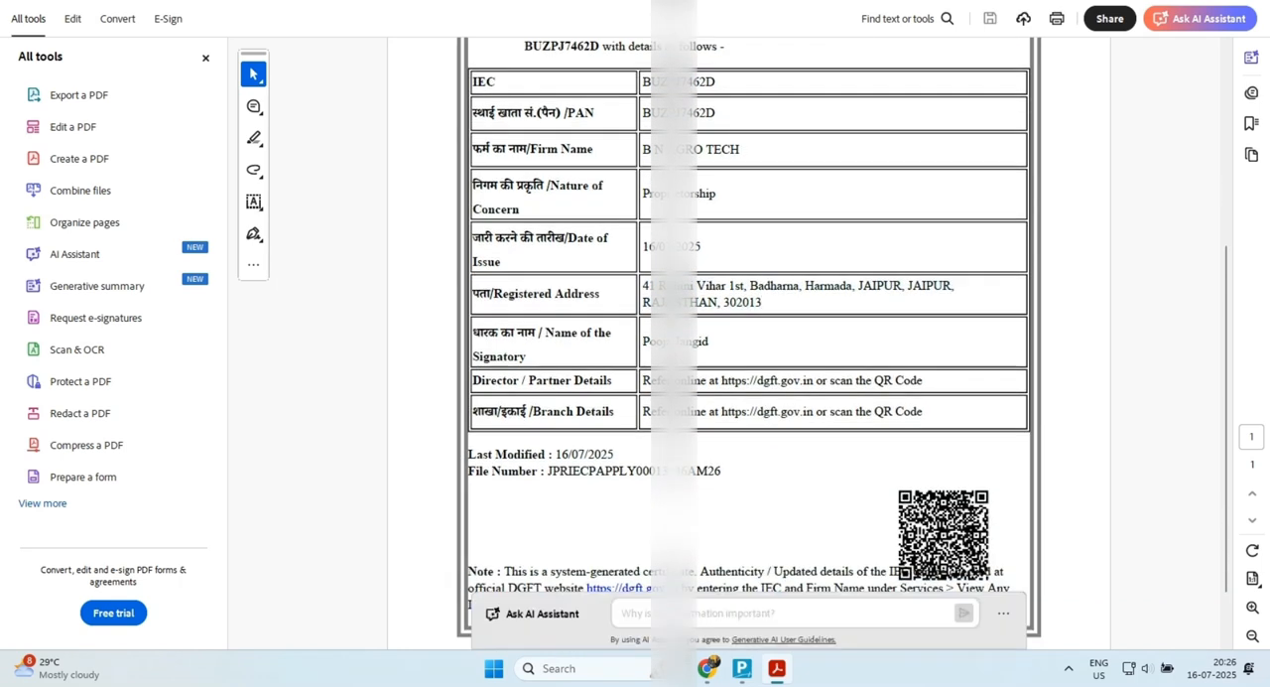
pyautogui.scroll(-2, 749, 347)
pyautogui.moveTo(561, 393); pyautogui.dragTo(675, 394)
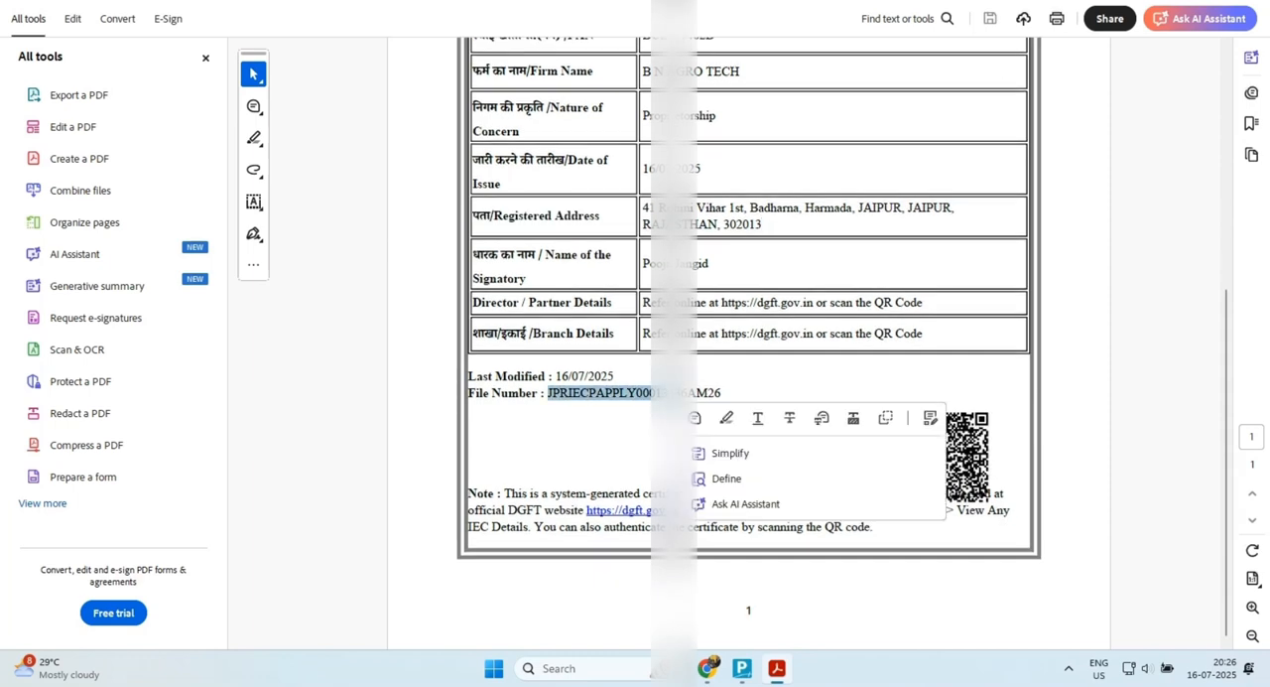
pyautogui.click(571, 493)
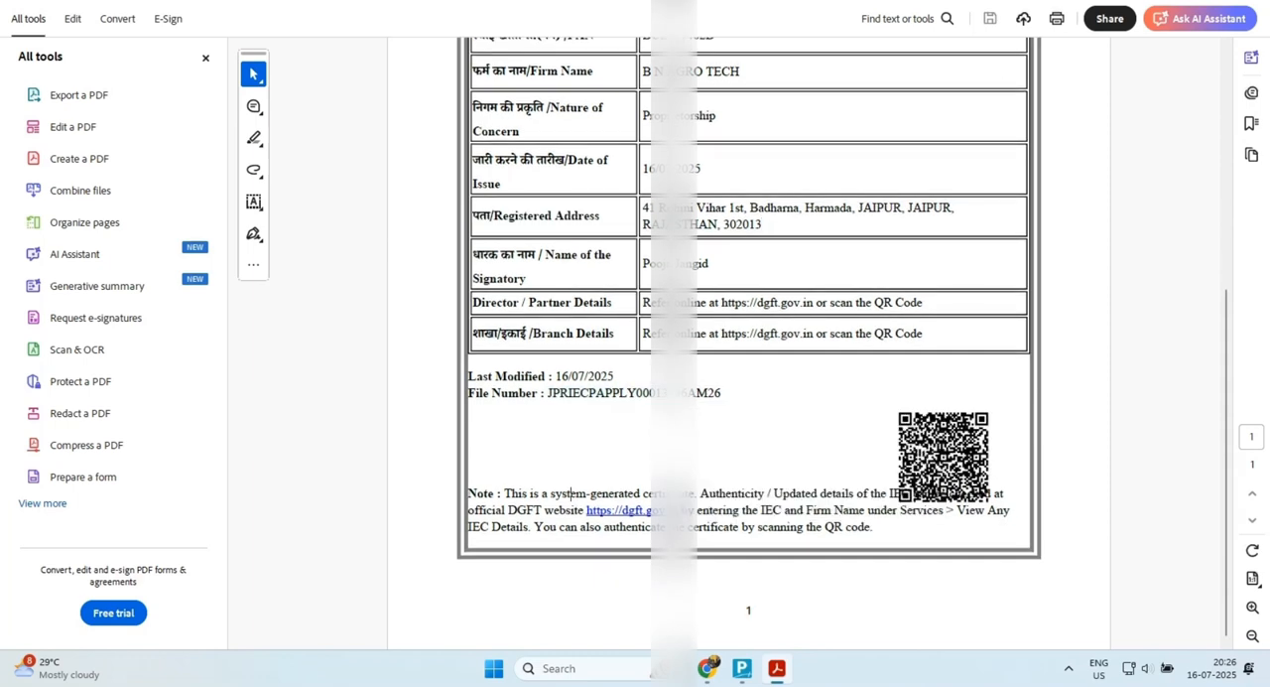